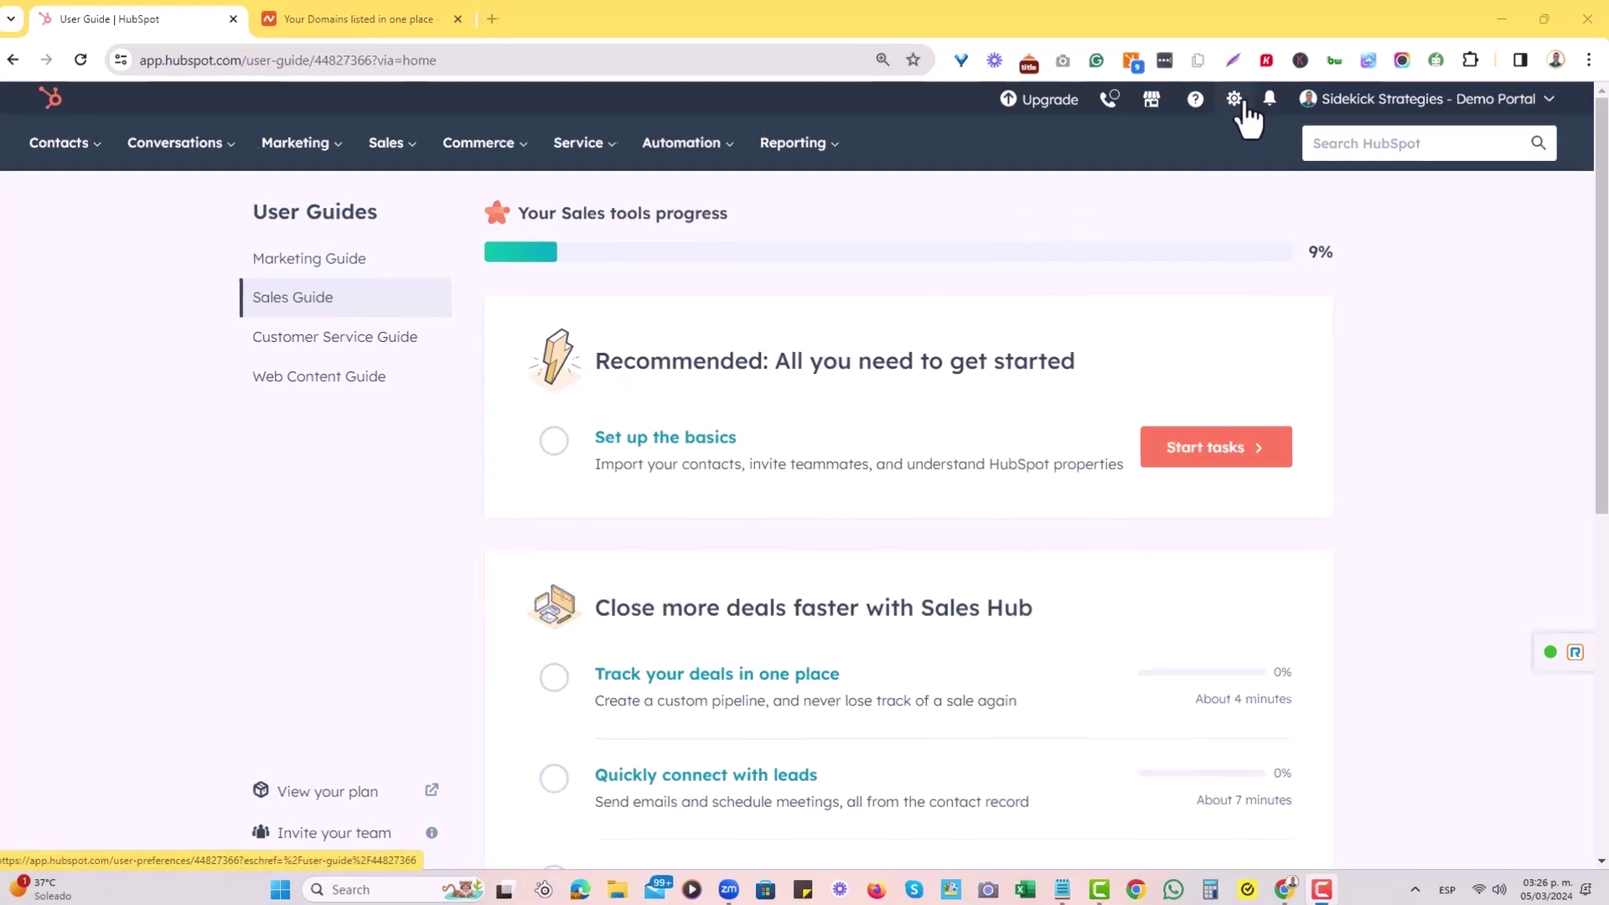
Open HubSpot's account settings and go to Website > Domains & URLs.
left_click(1236, 102)
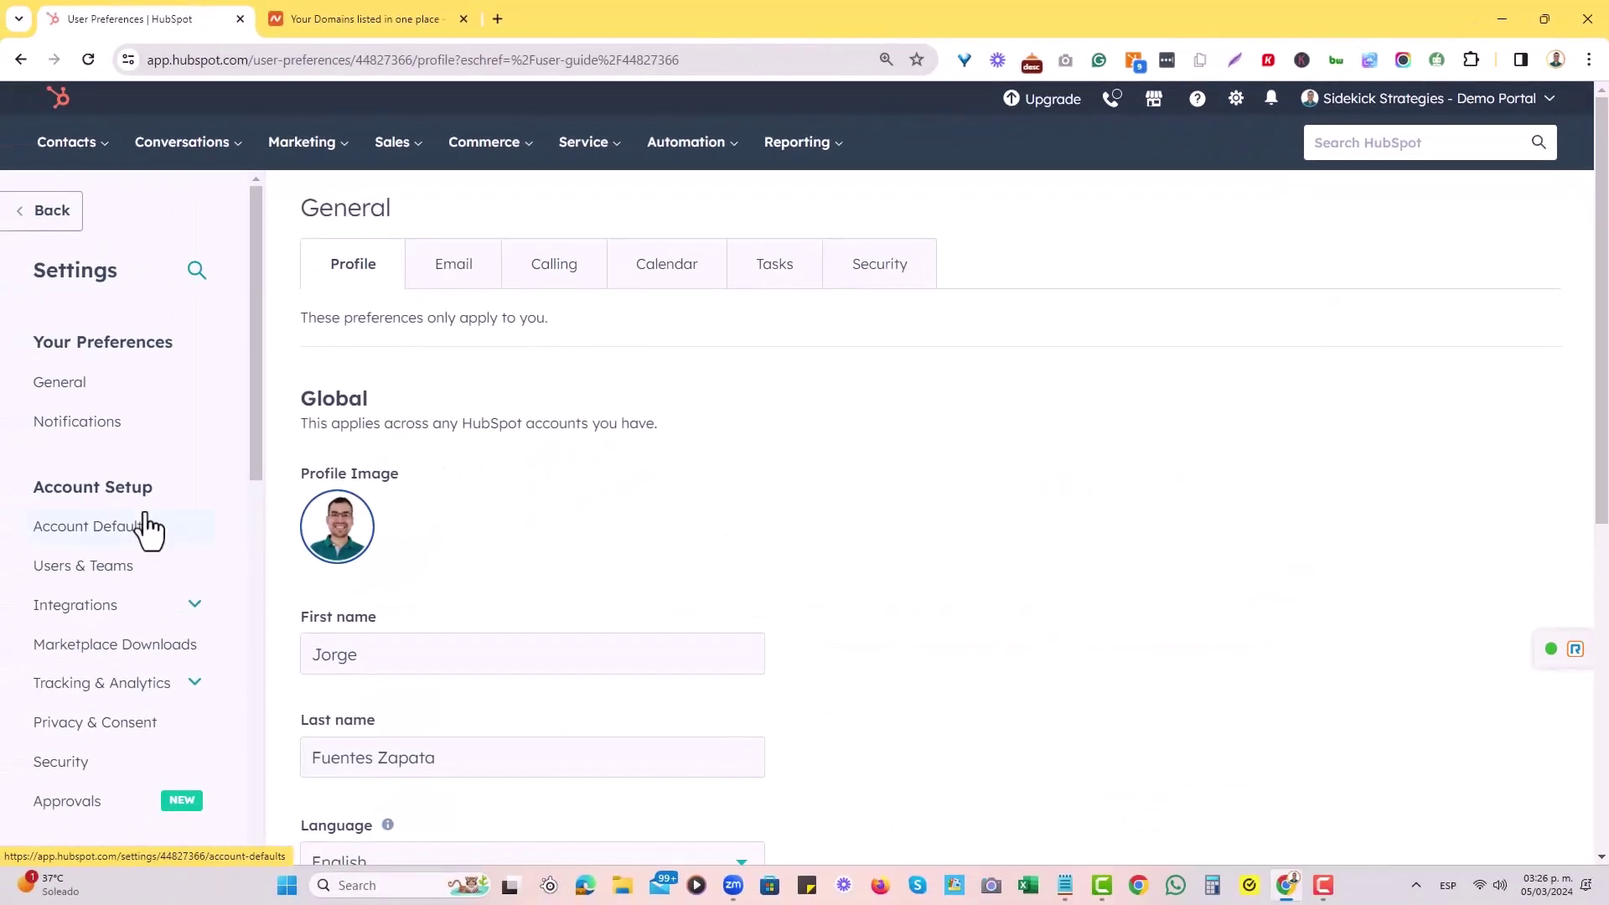
scroll(193, 458, "down", 8)
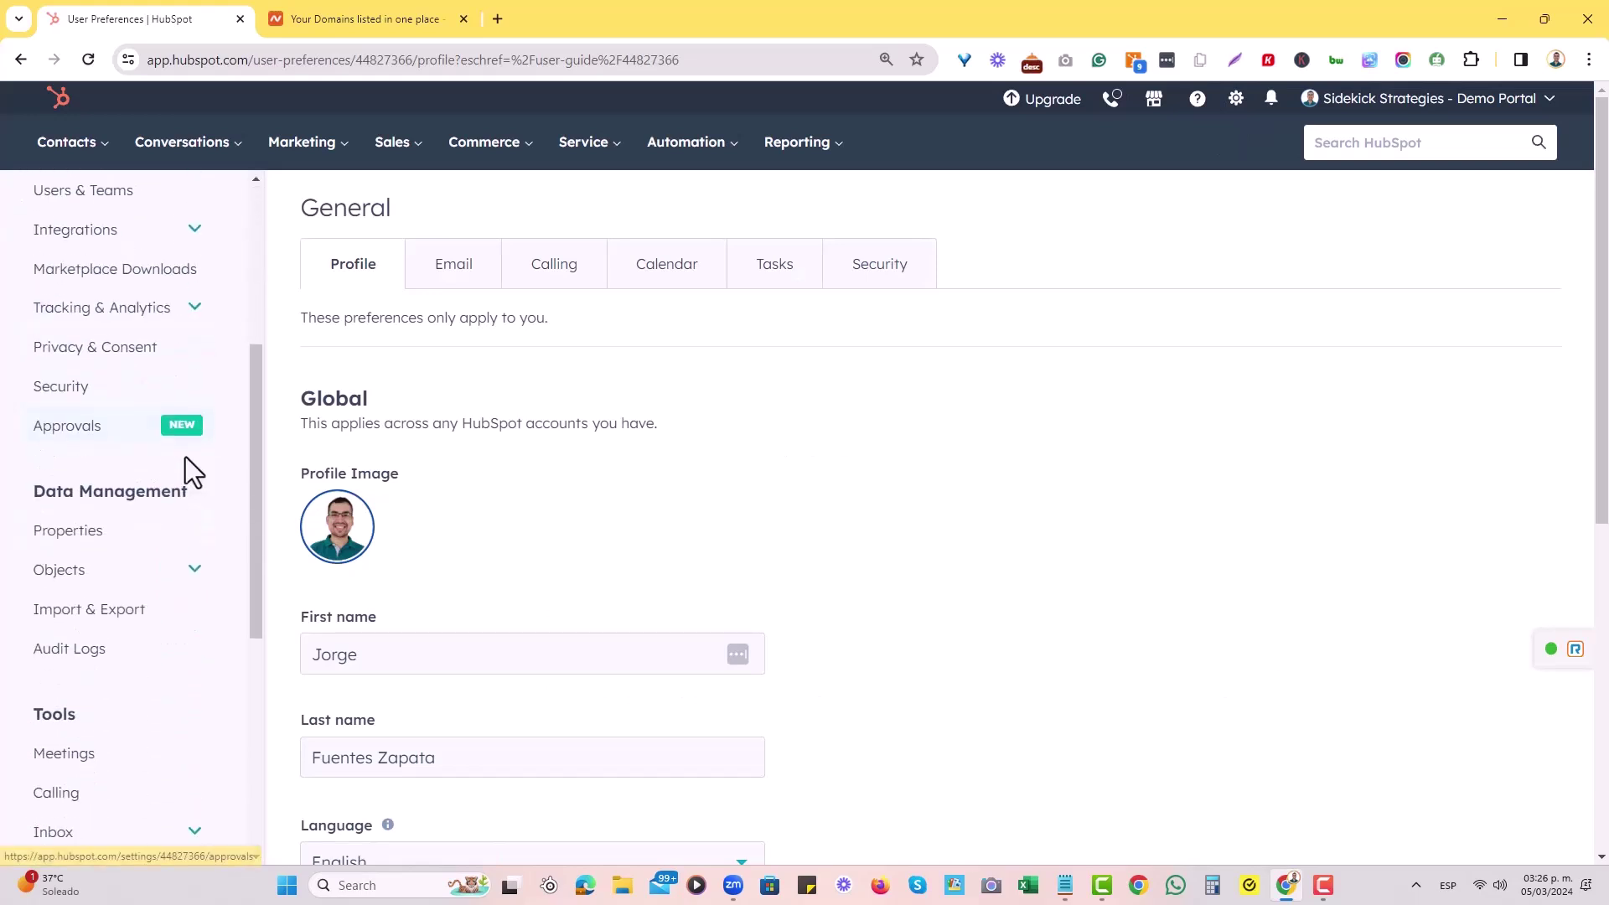
scroll(170, 538, "down", 2)
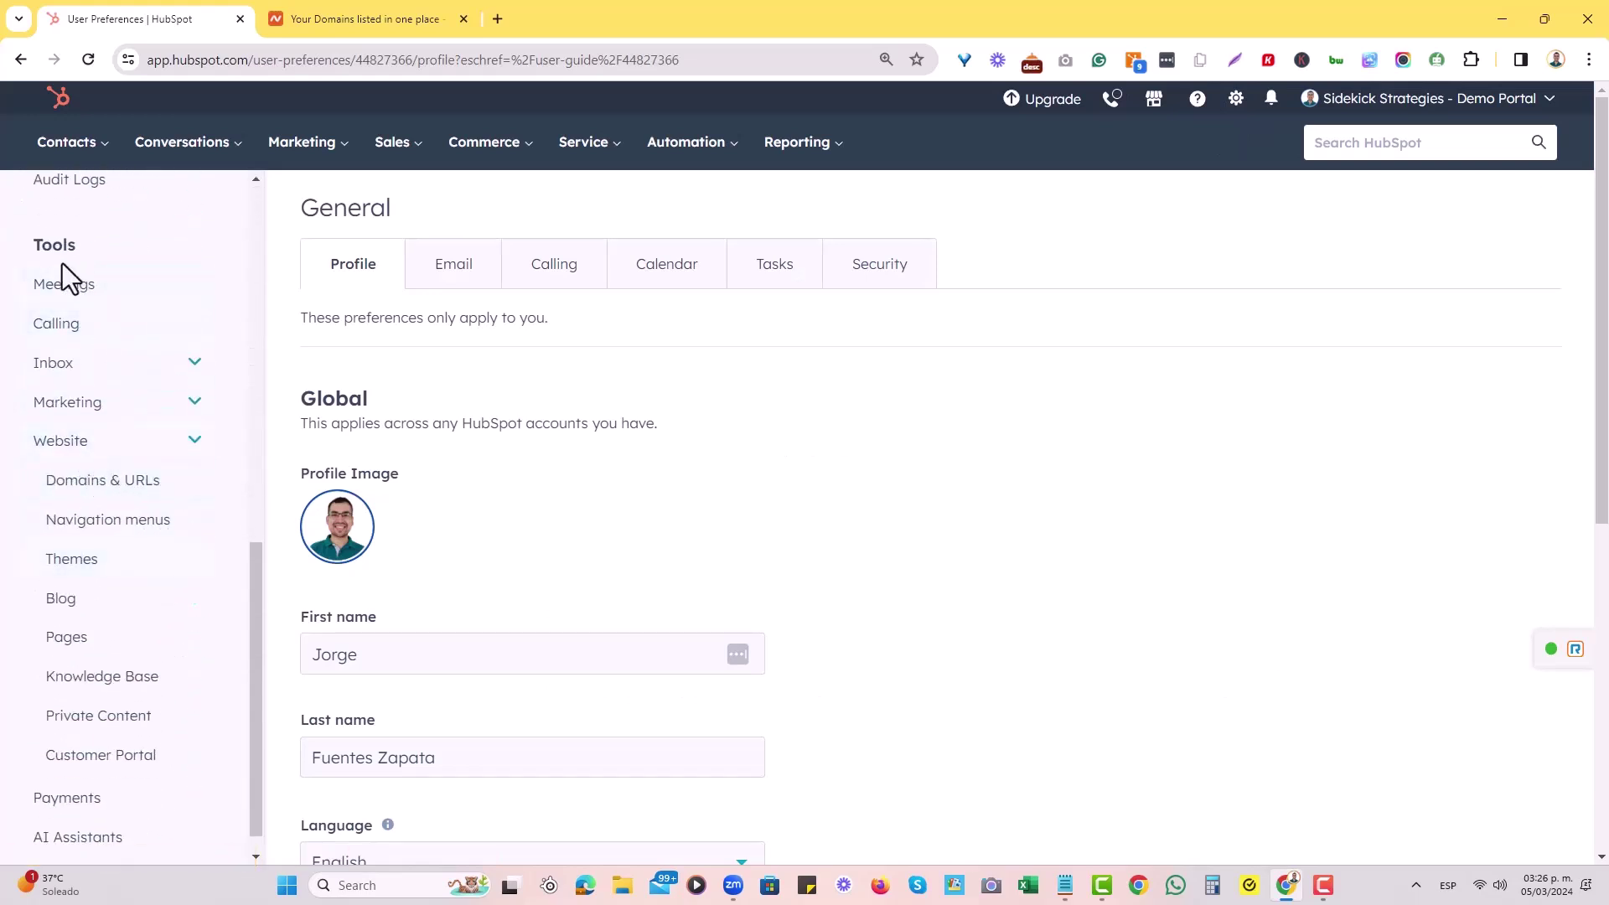
left_click(98, 484)
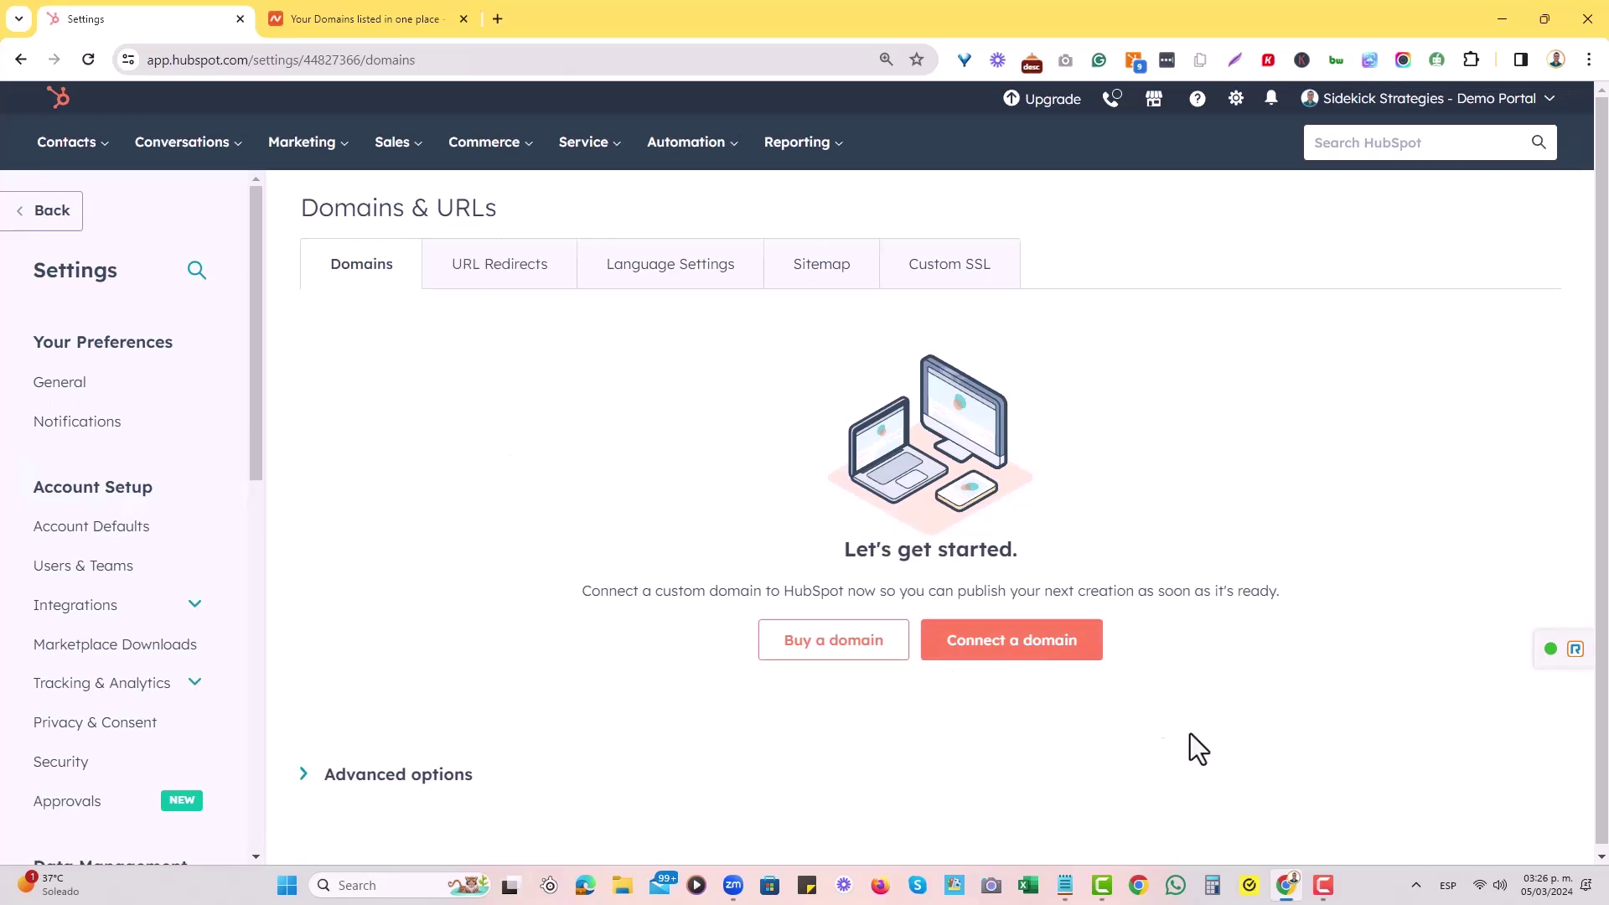
left_click(1034, 675)
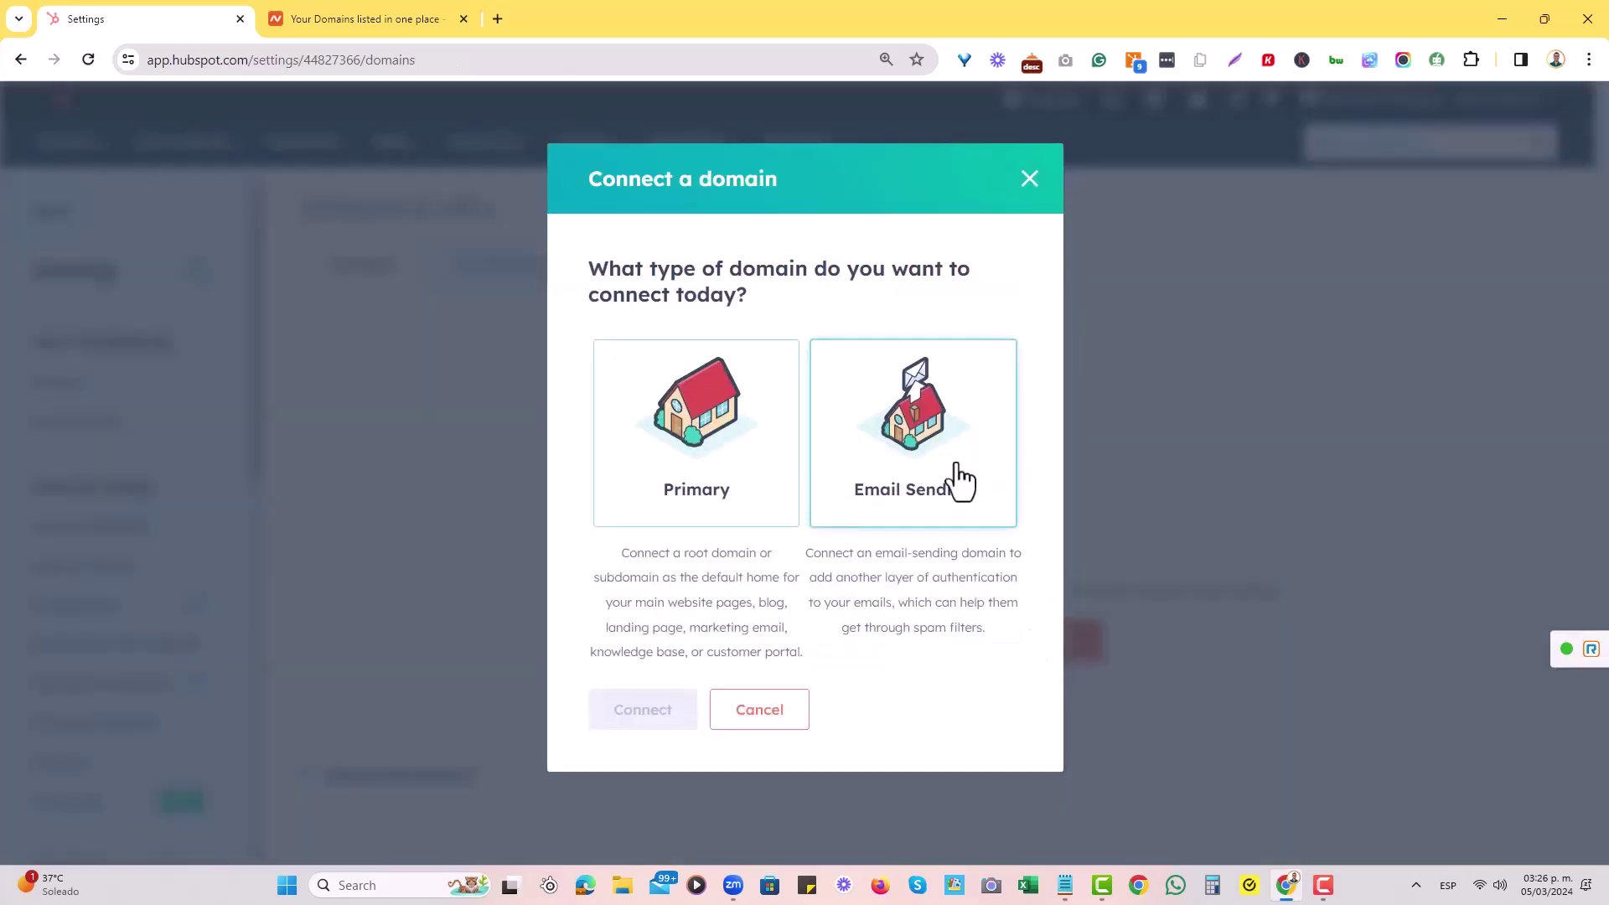
left_click(916, 484)
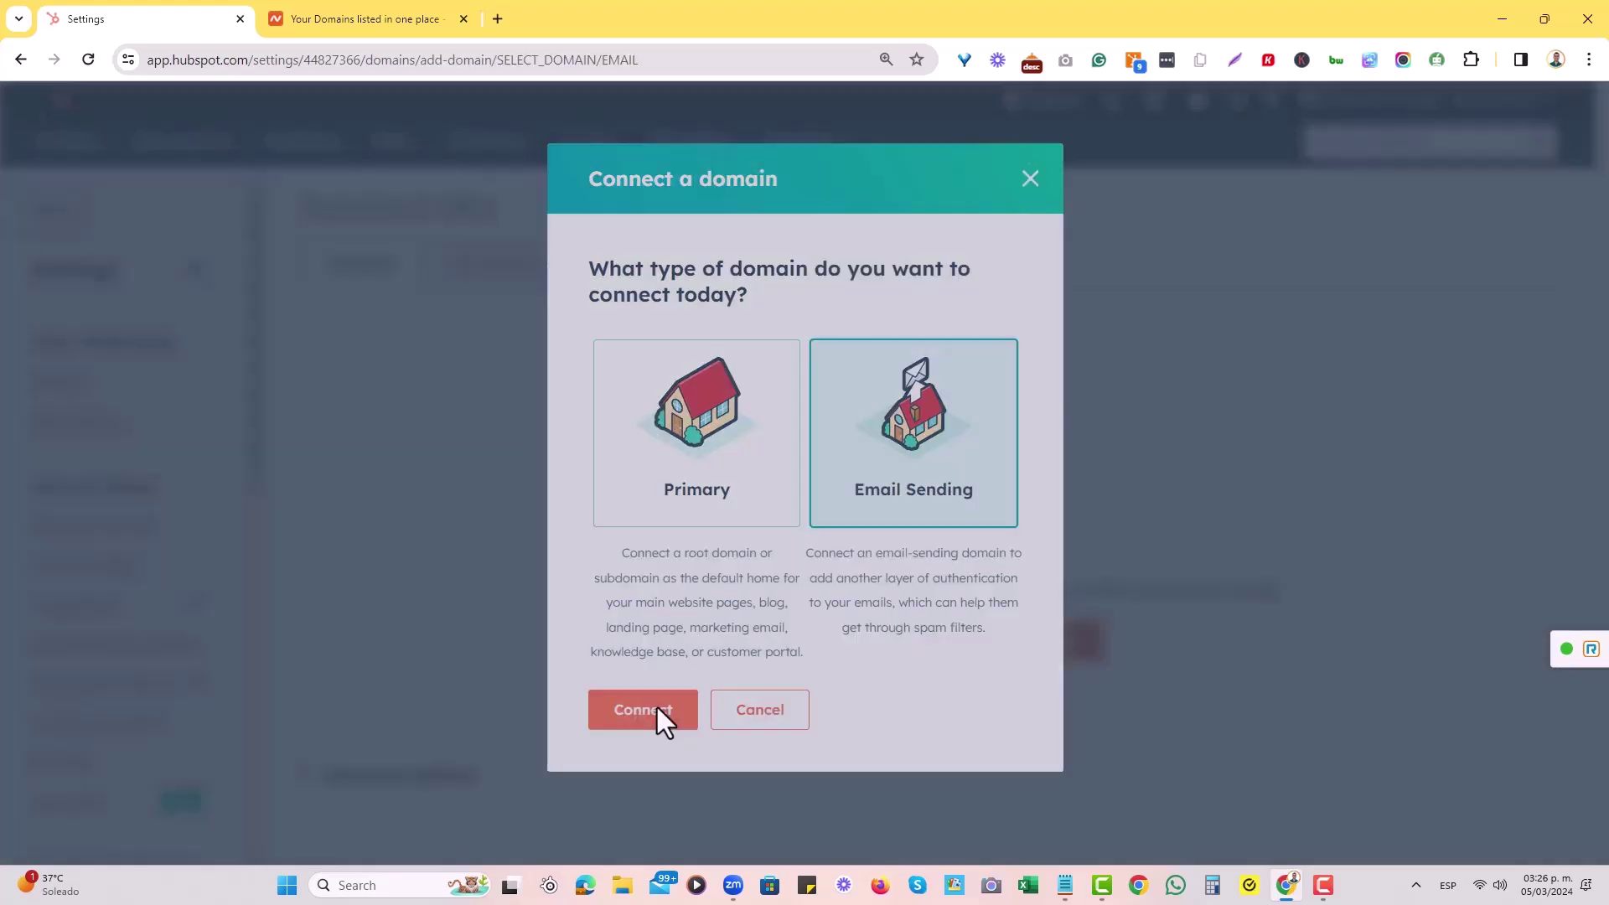
left_click(657, 707)
left_click(722, 328)
type("mee")
left_click(647, 404)
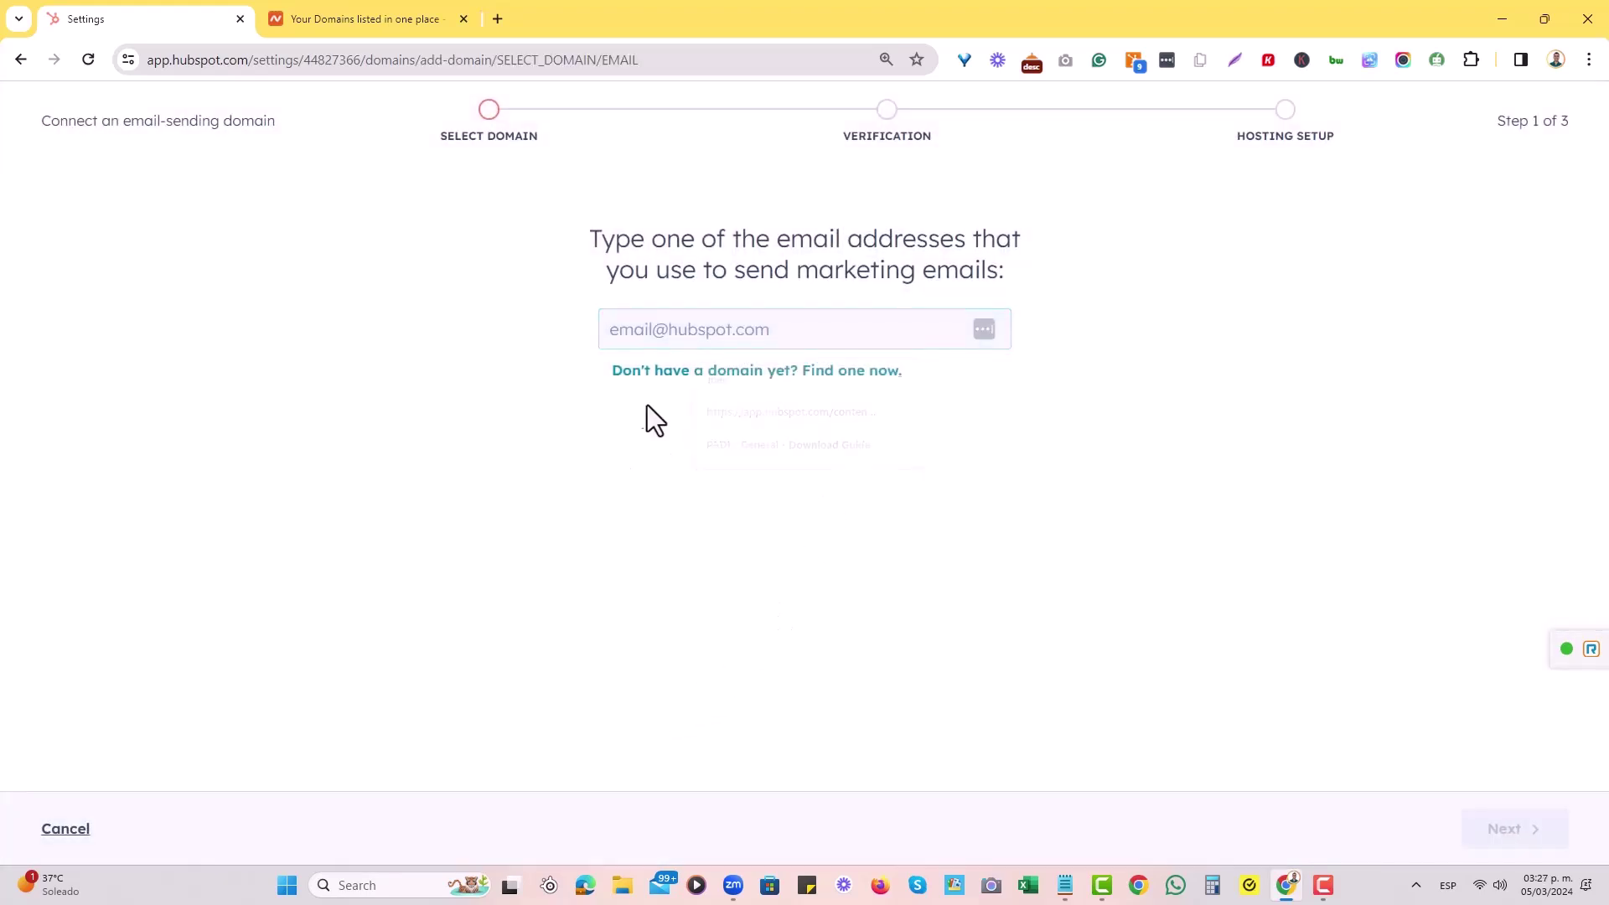
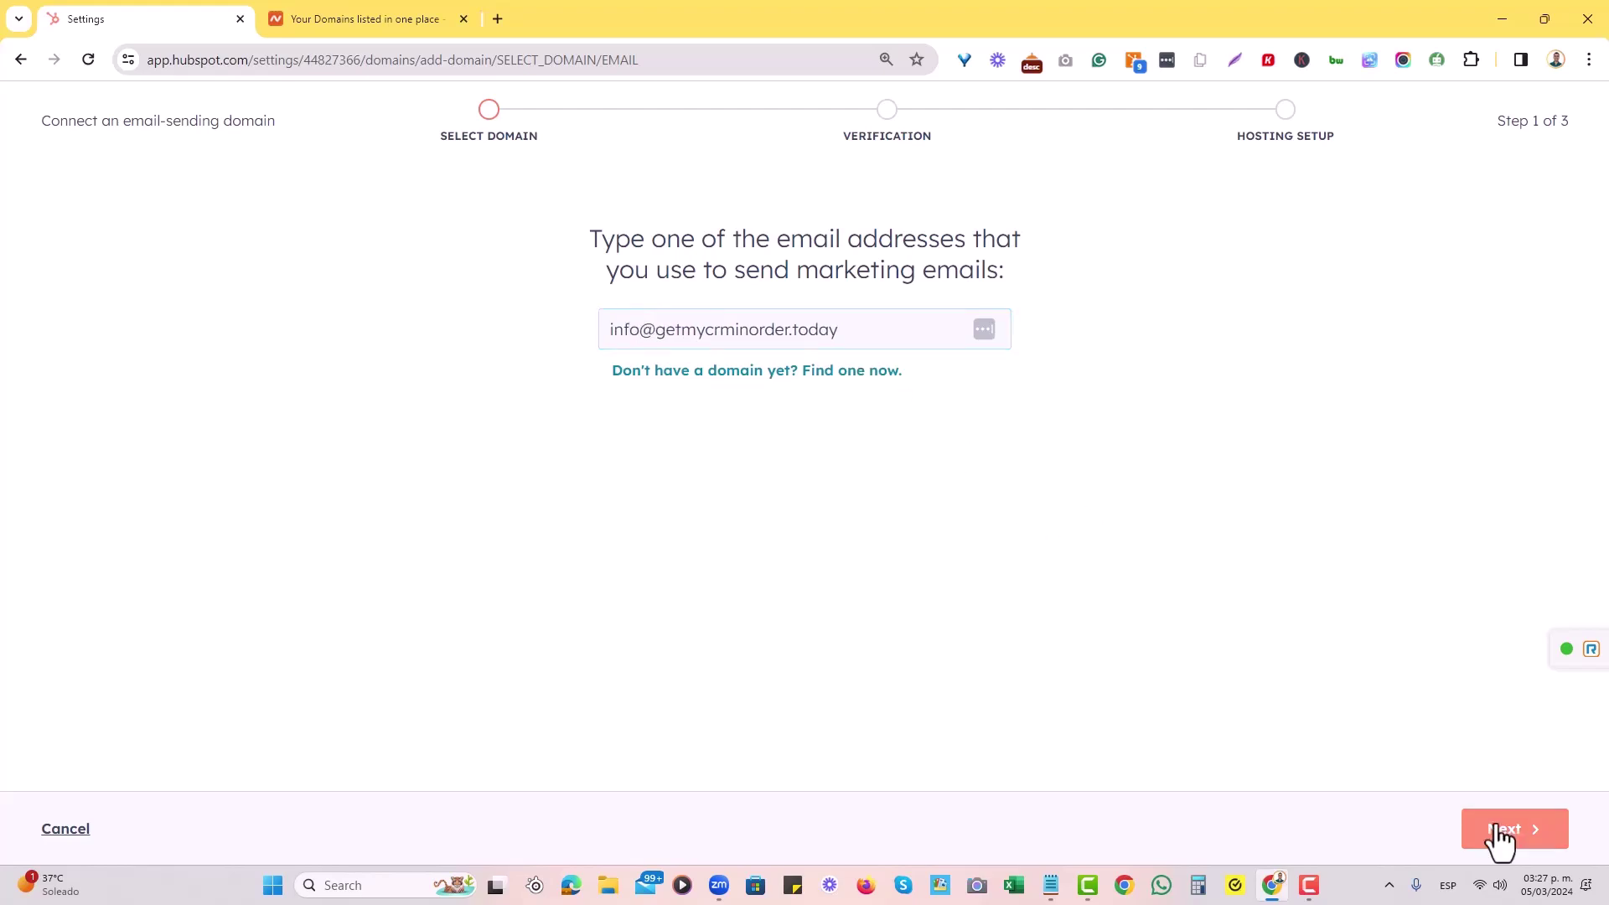
left_click(1500, 830)
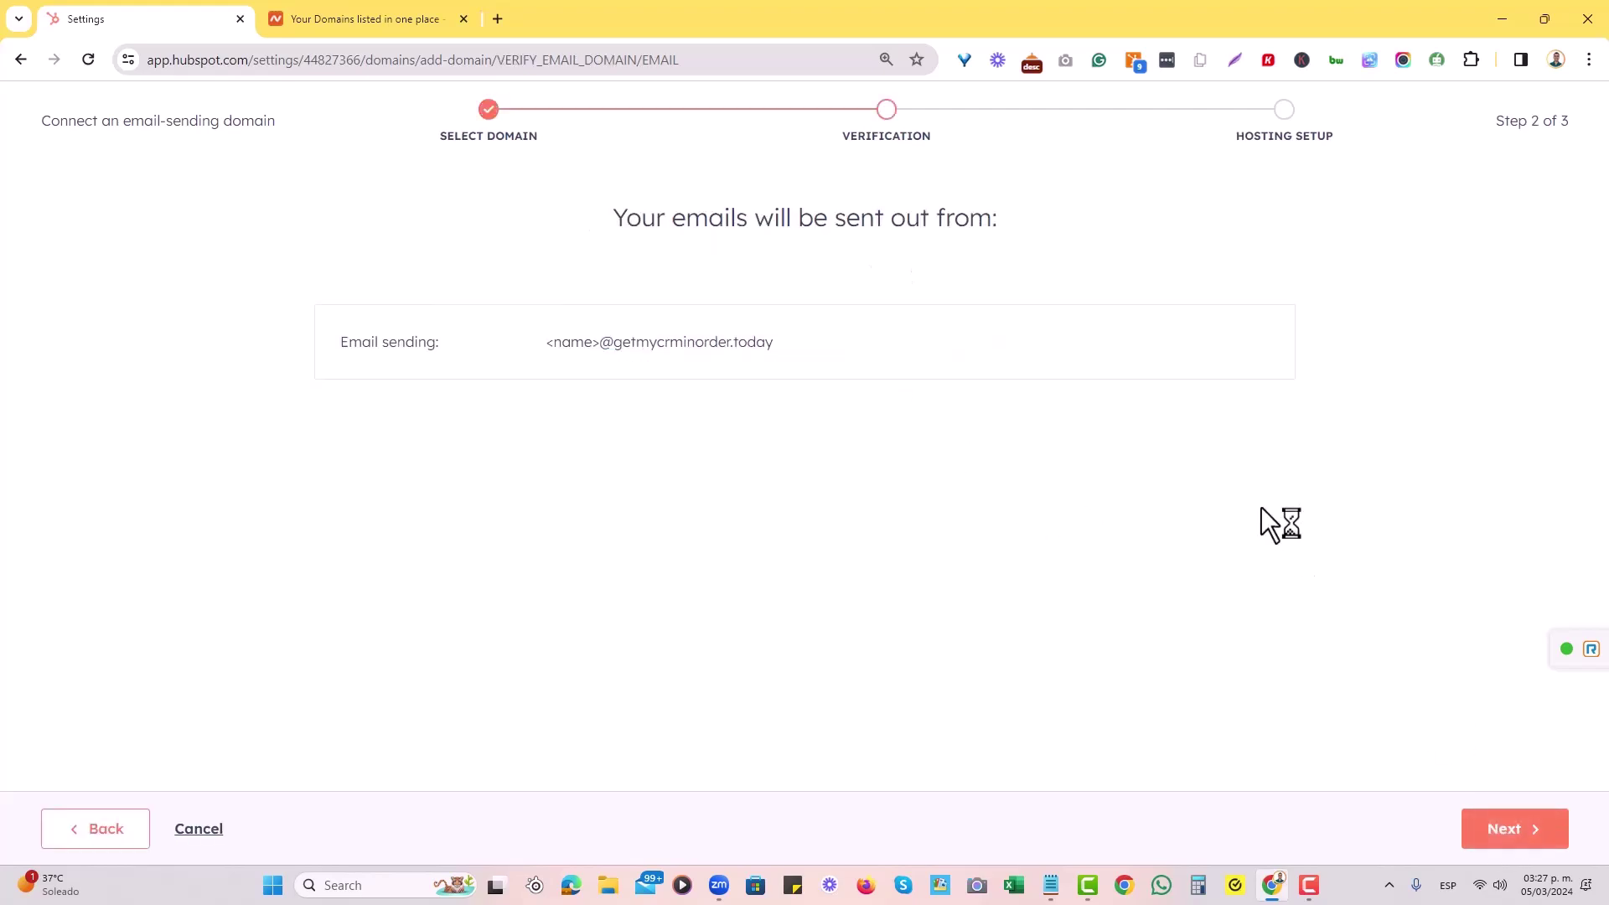
Advance to the hosting setup step and dismiss the DNS setup satisfaction survey.
left_click(1496, 834)
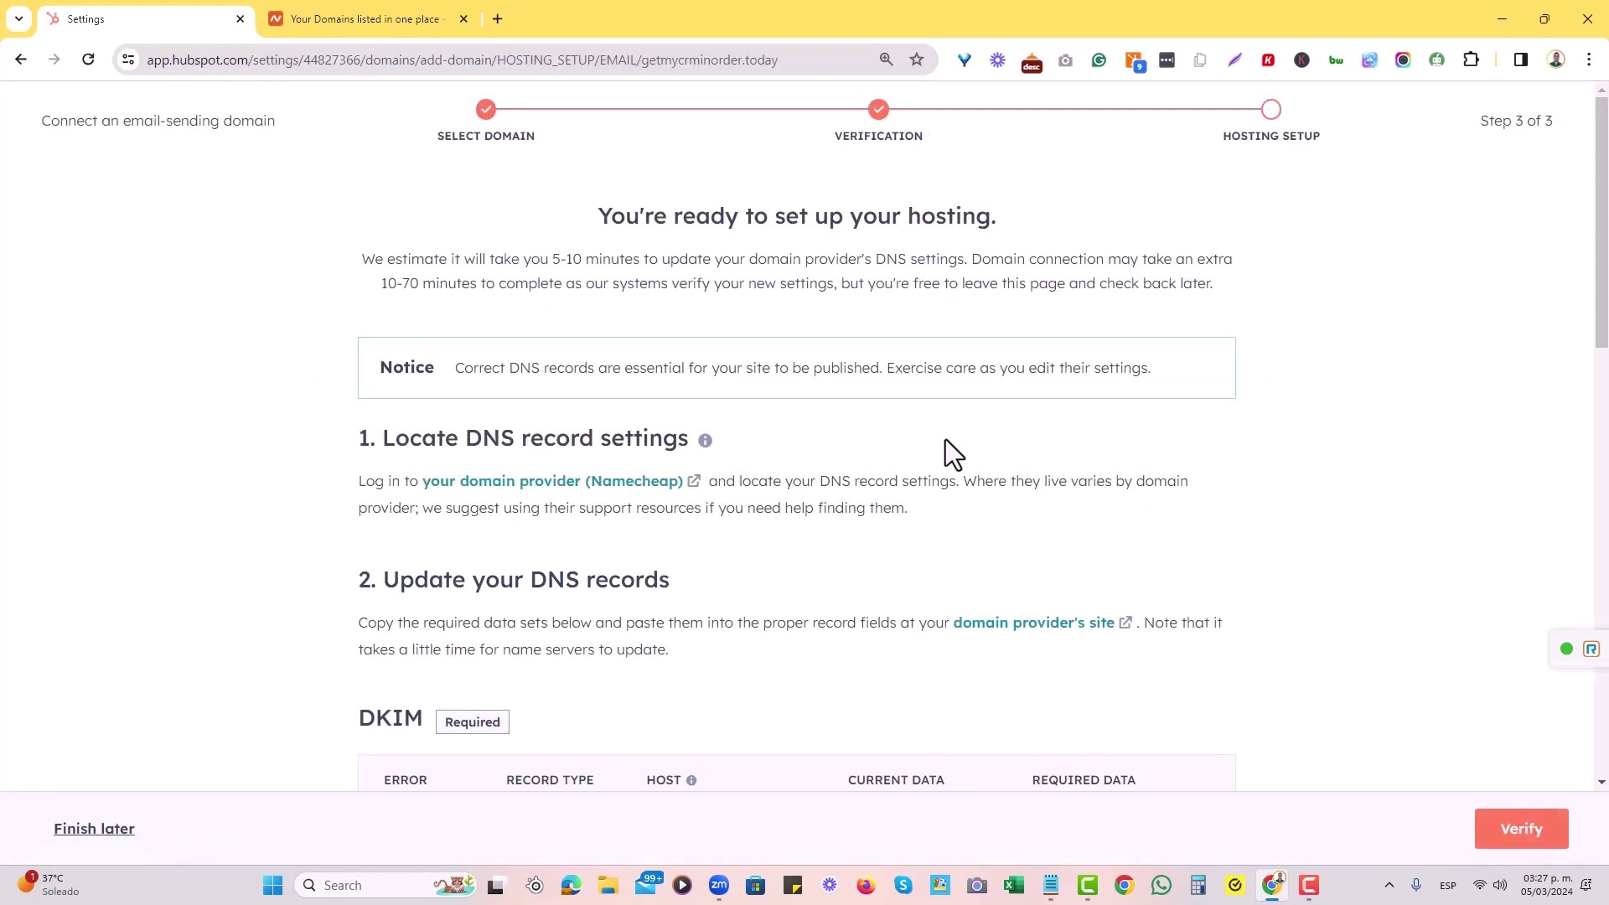
scroll(993, 426, "down", 8)
scroll(989, 476, "up", 8)
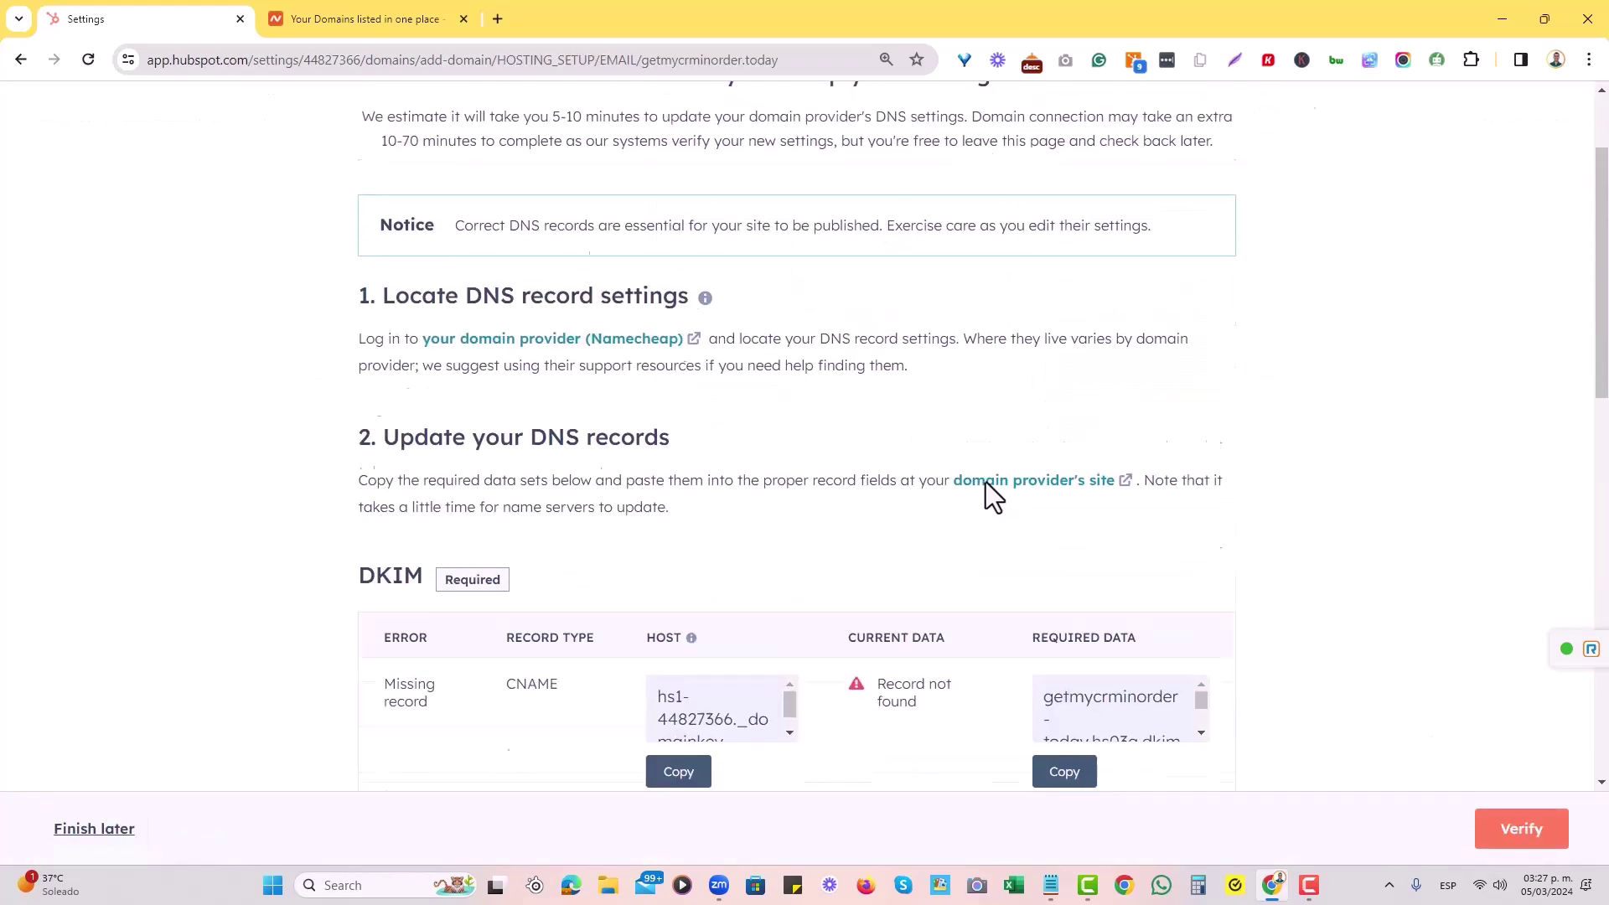
left_click(329, 647)
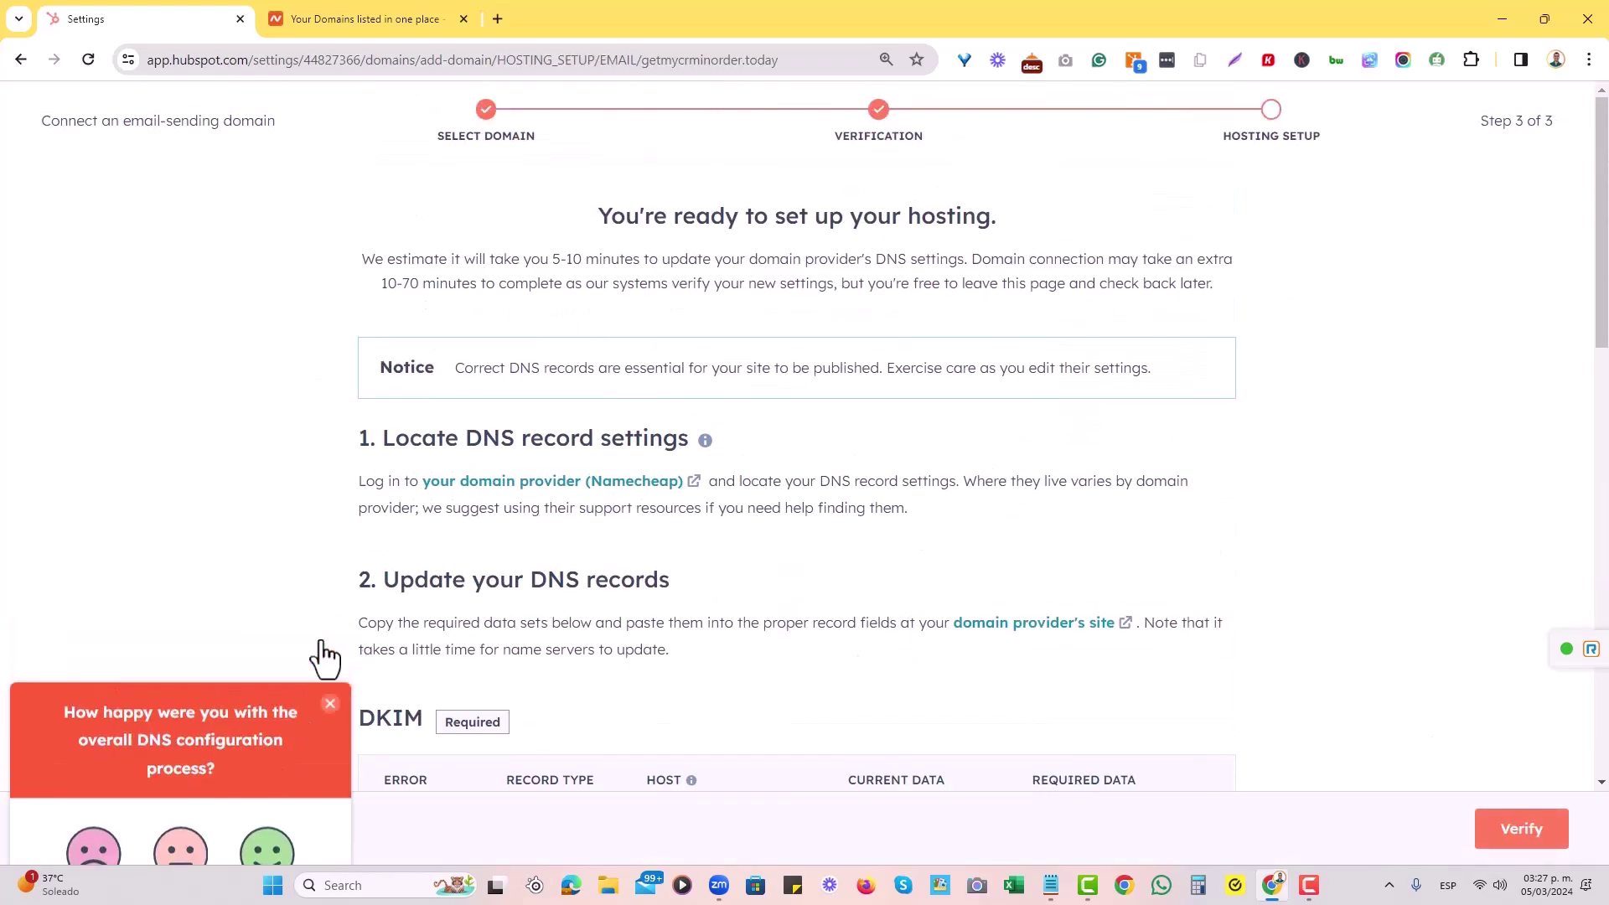
Review the required DKIM, SPF and DMARC records, noting the DMARC TXT record with host _dmarc.
scroll(836, 394, "down", 5)
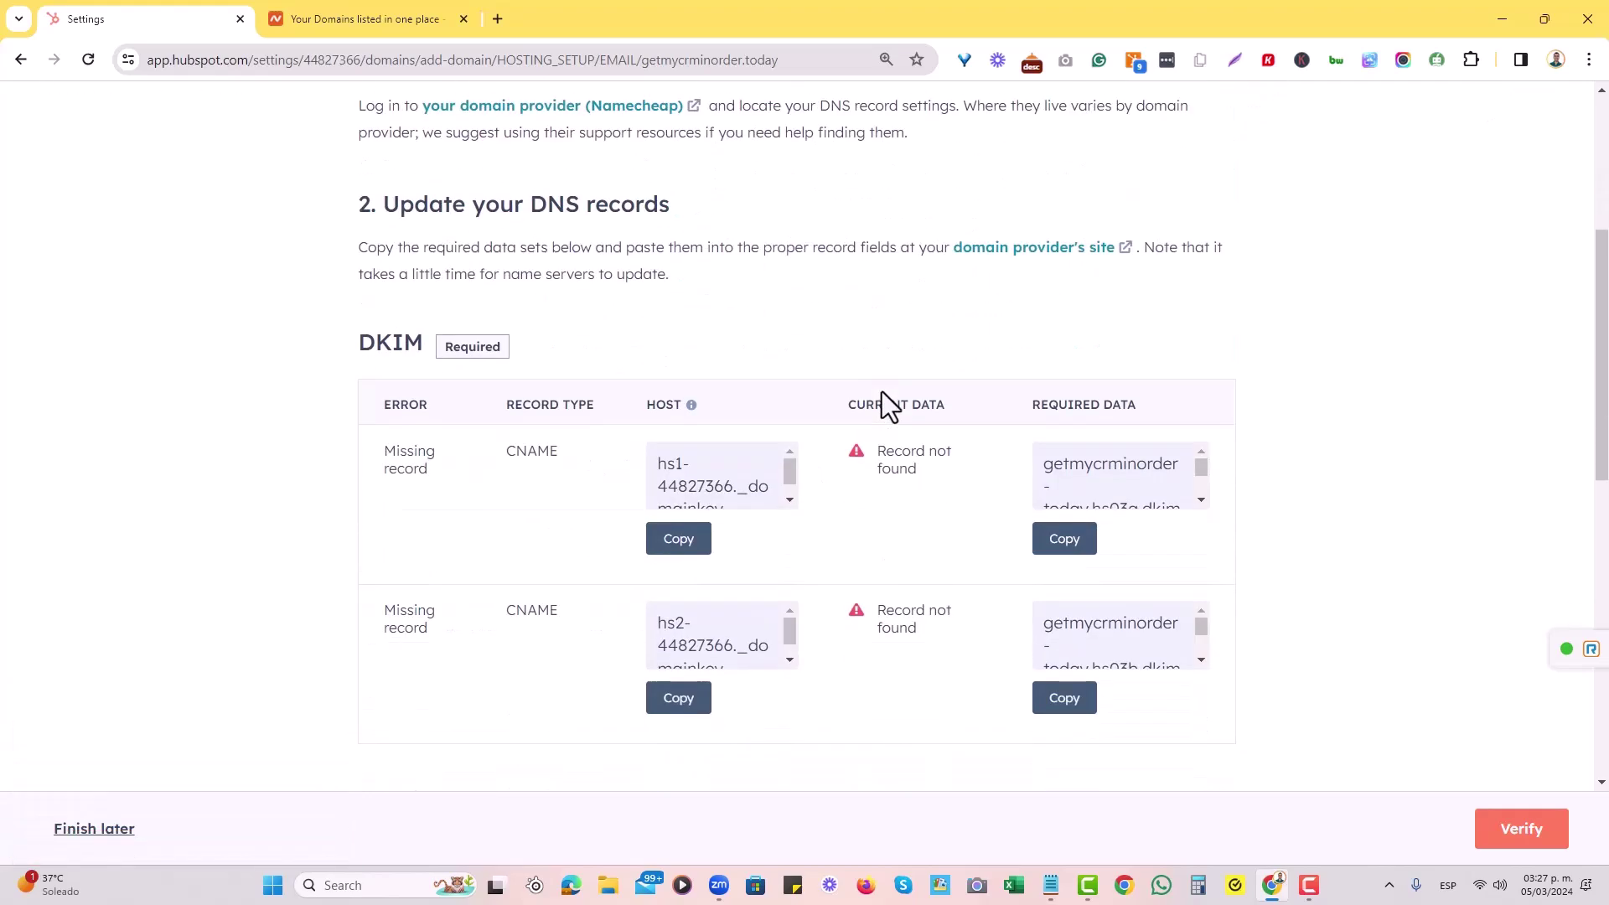
scroll(874, 401, "down", 1)
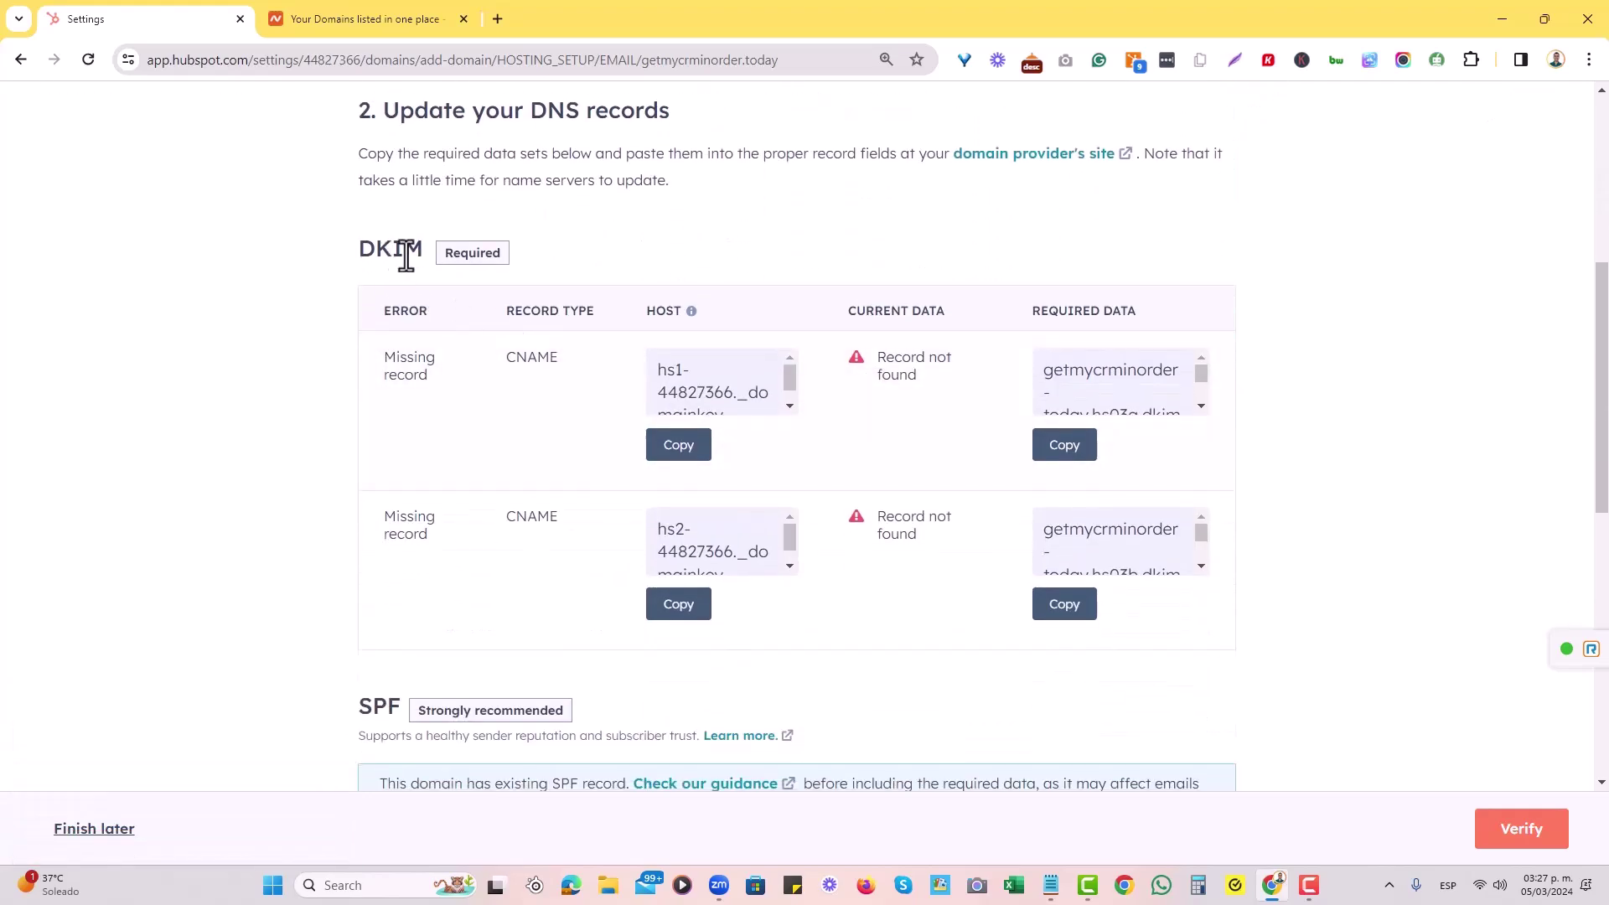
scroll(461, 352, "down", 9)
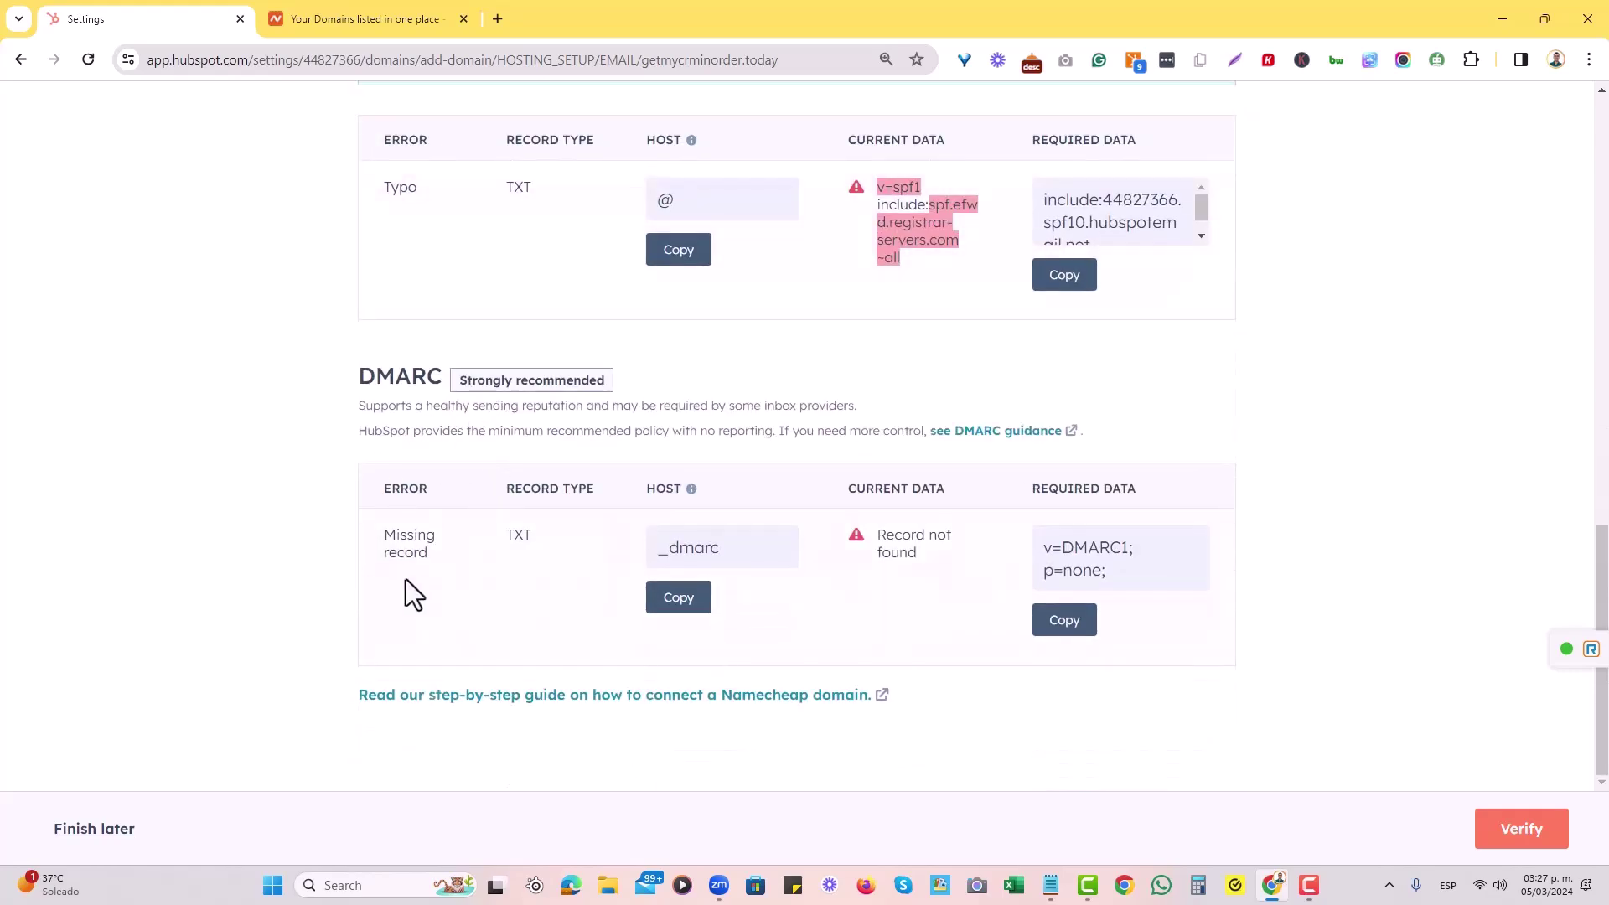
scroll(429, 570, "up", 12)
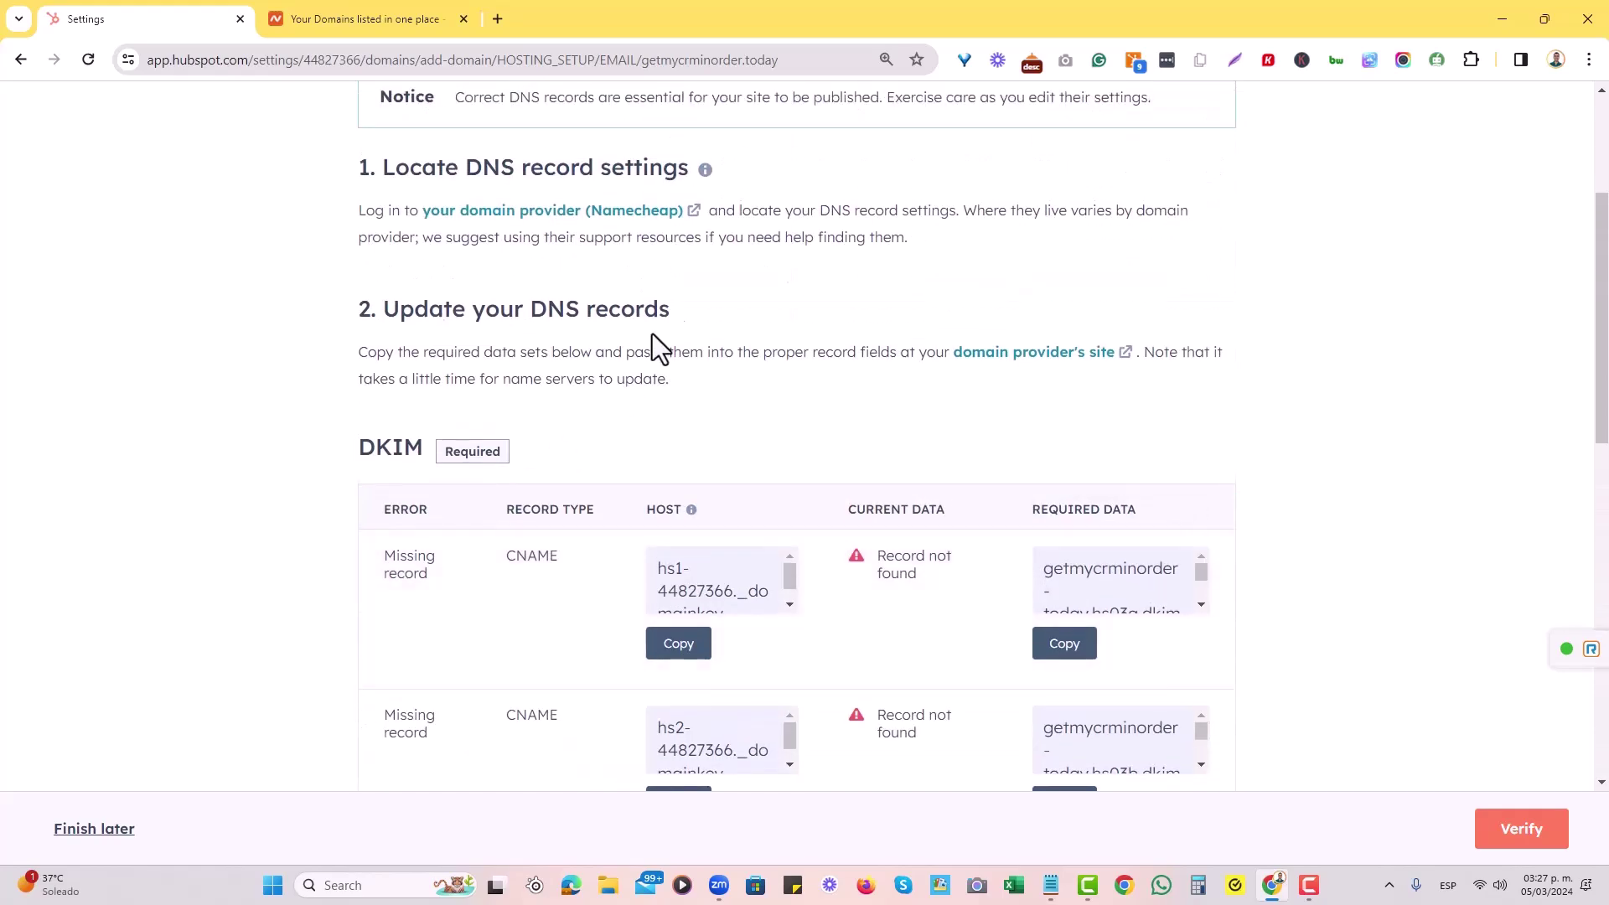
scroll(651, 337, "down", 1)
scroll(747, 415, "down", 5)
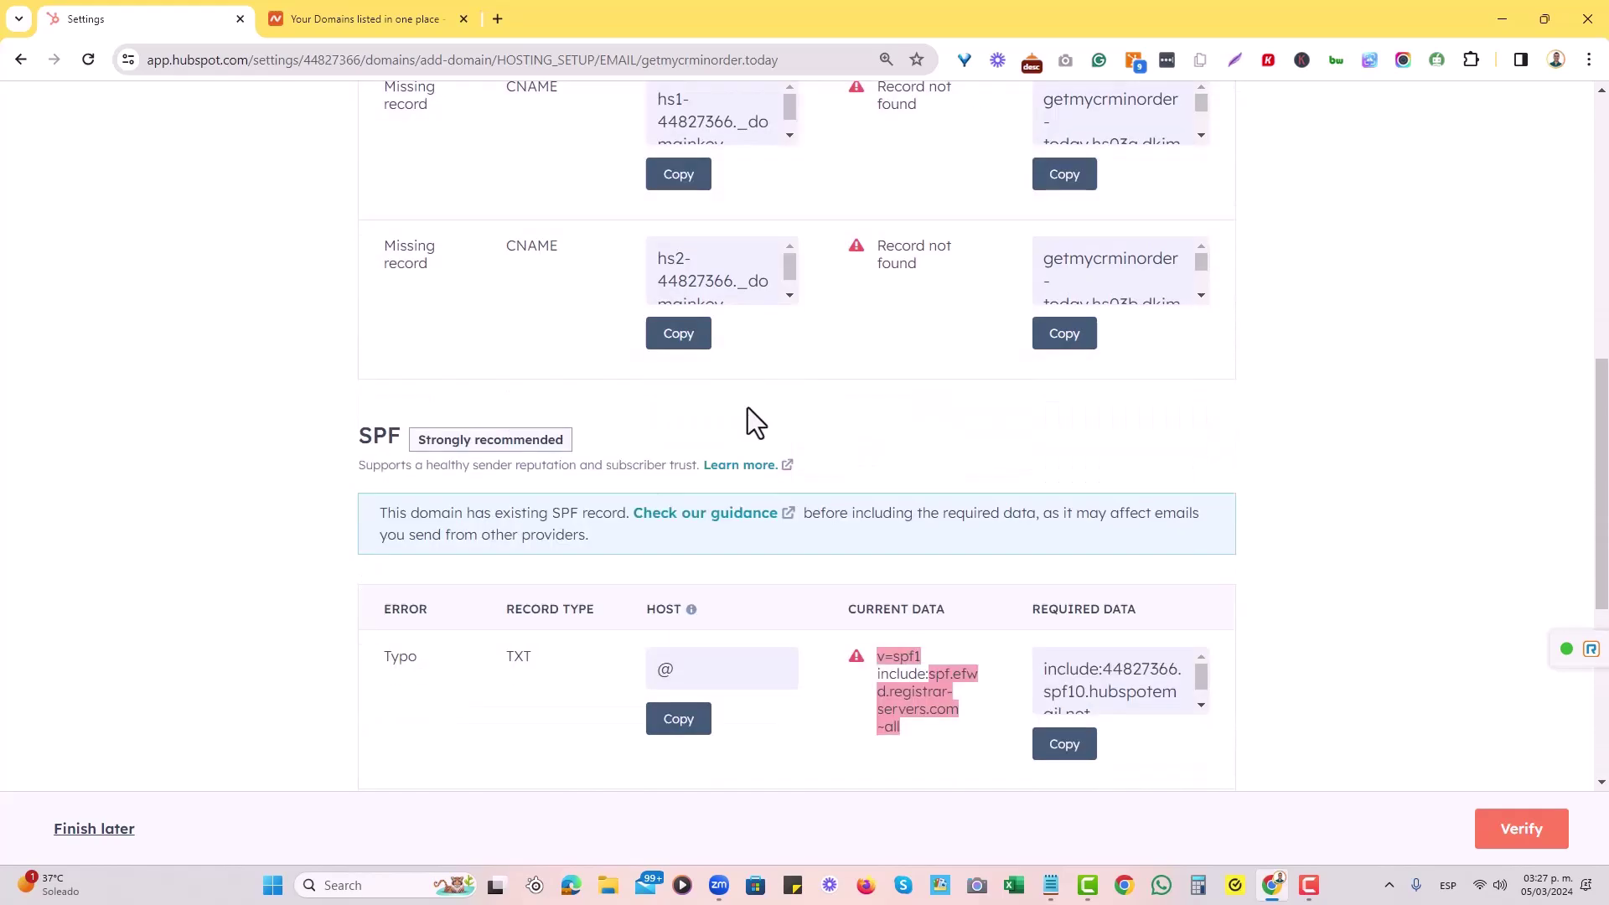
scroll(749, 402, "down", 5)
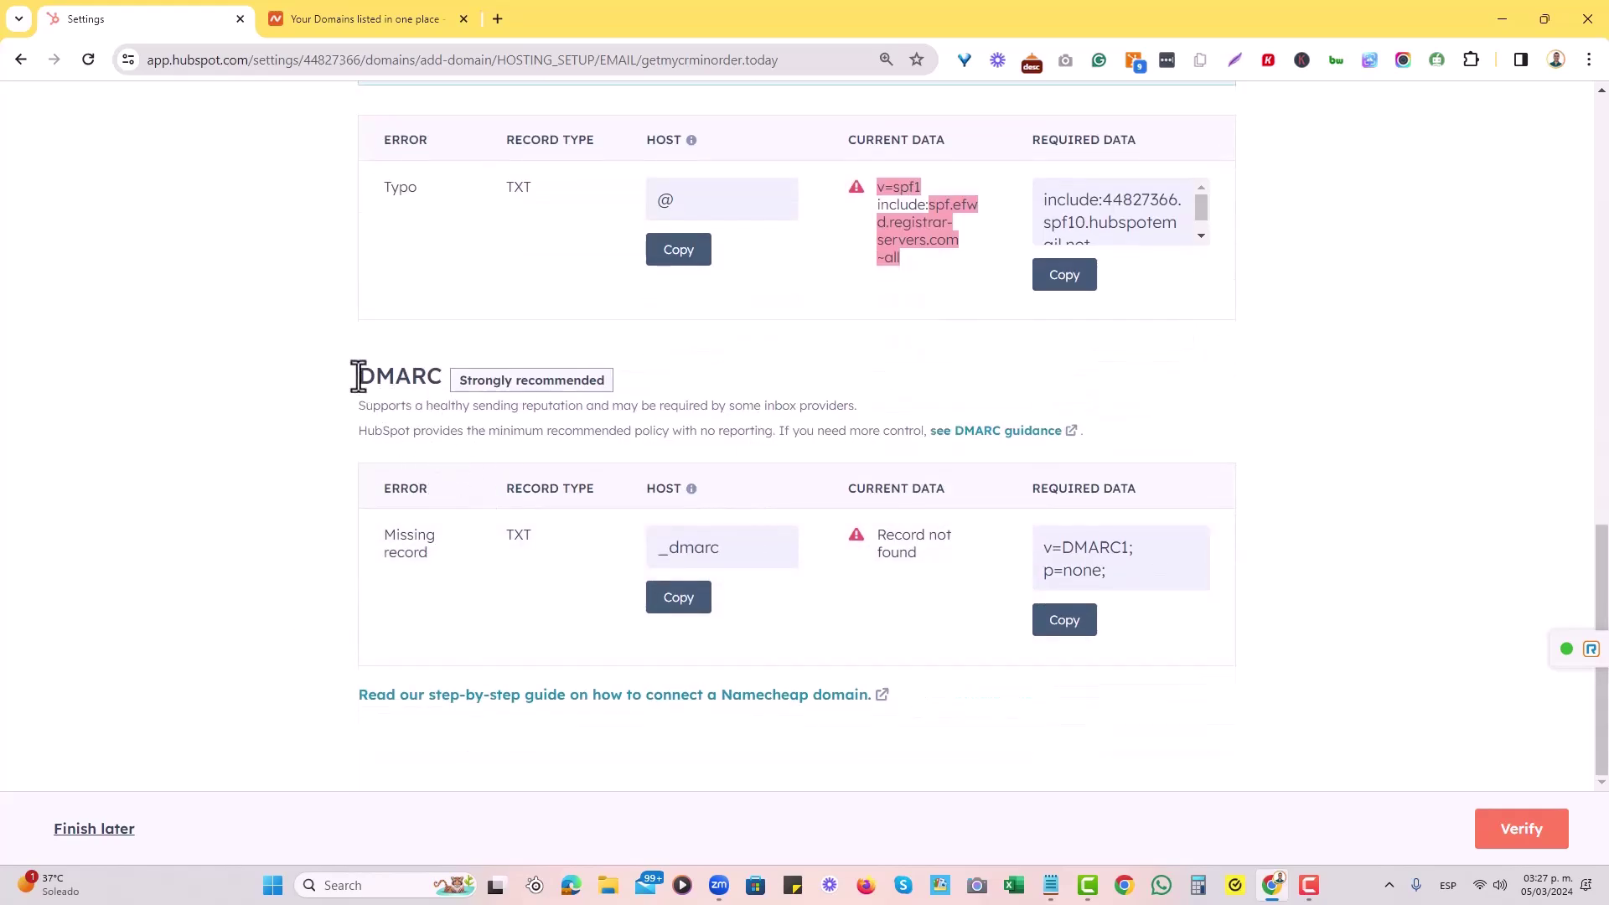
left_click_drag(359, 376, 451, 375)
left_click(451, 375)
double_click(513, 535)
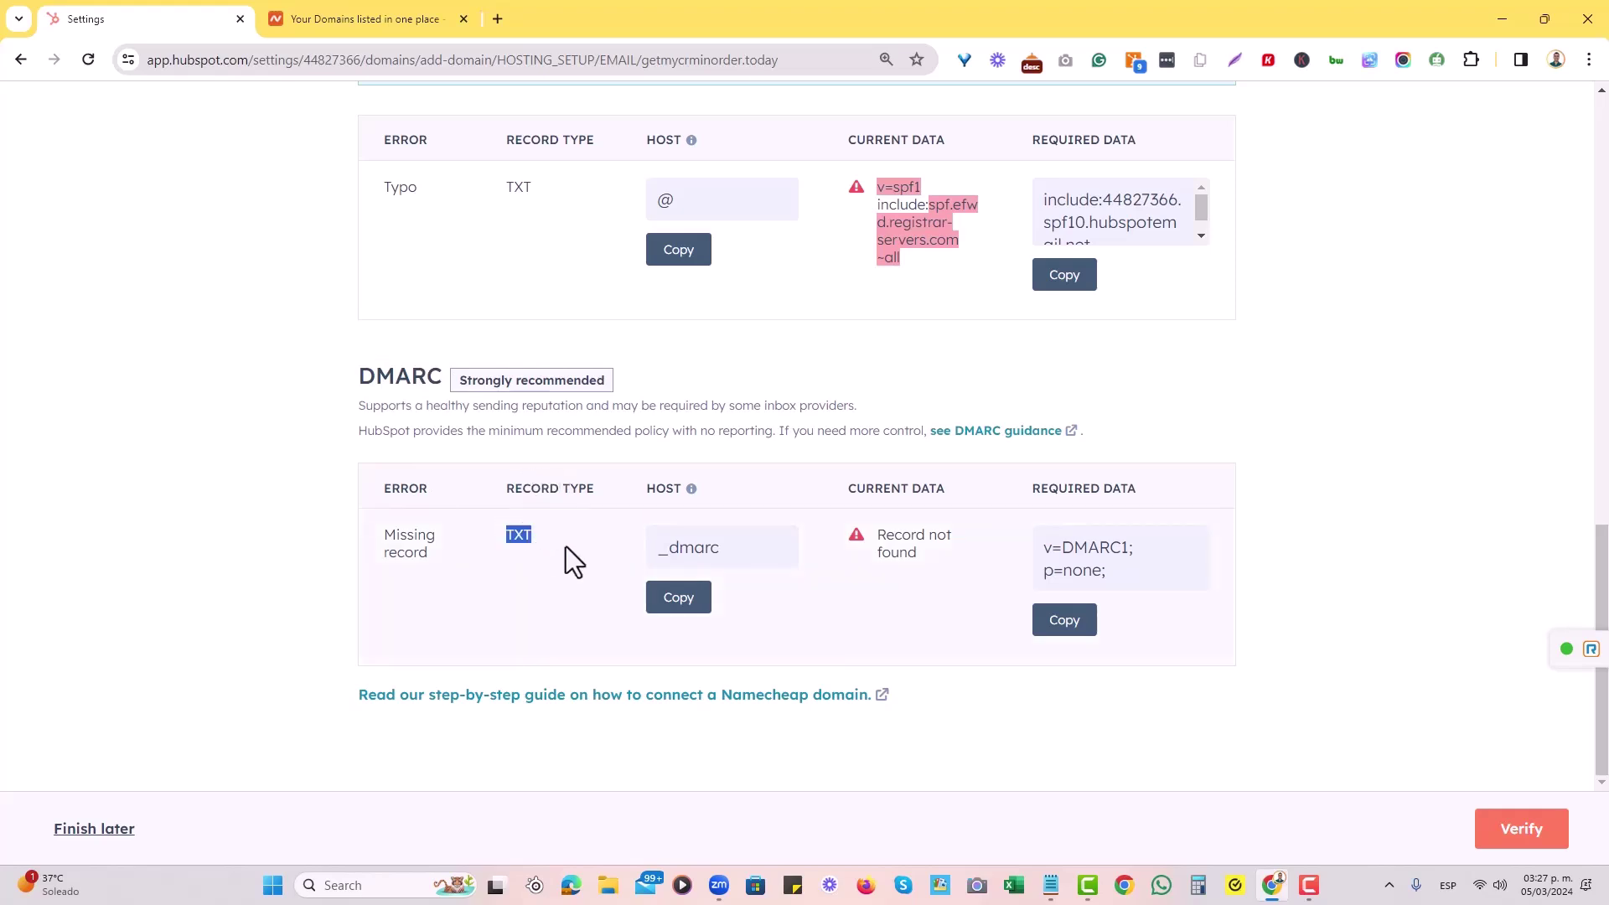
double_click(679, 545)
left_click(911, 556)
In Namecheap, select getmycrminorder.today, manage it and open its Advanced DNS records.
left_click(377, 24)
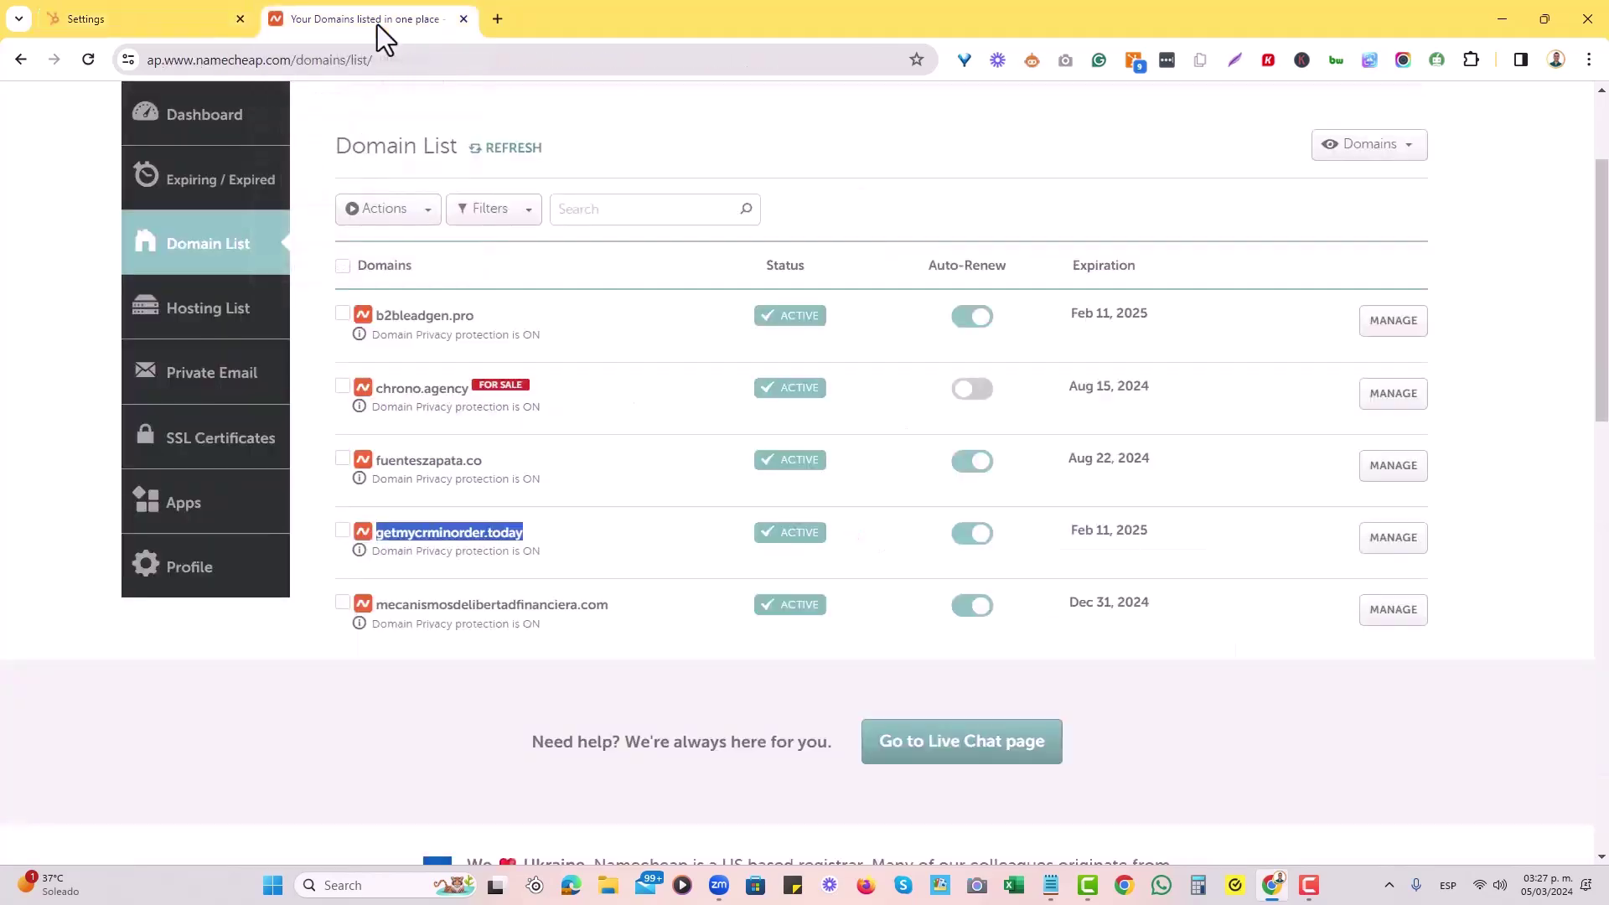
left_click(427, 549)
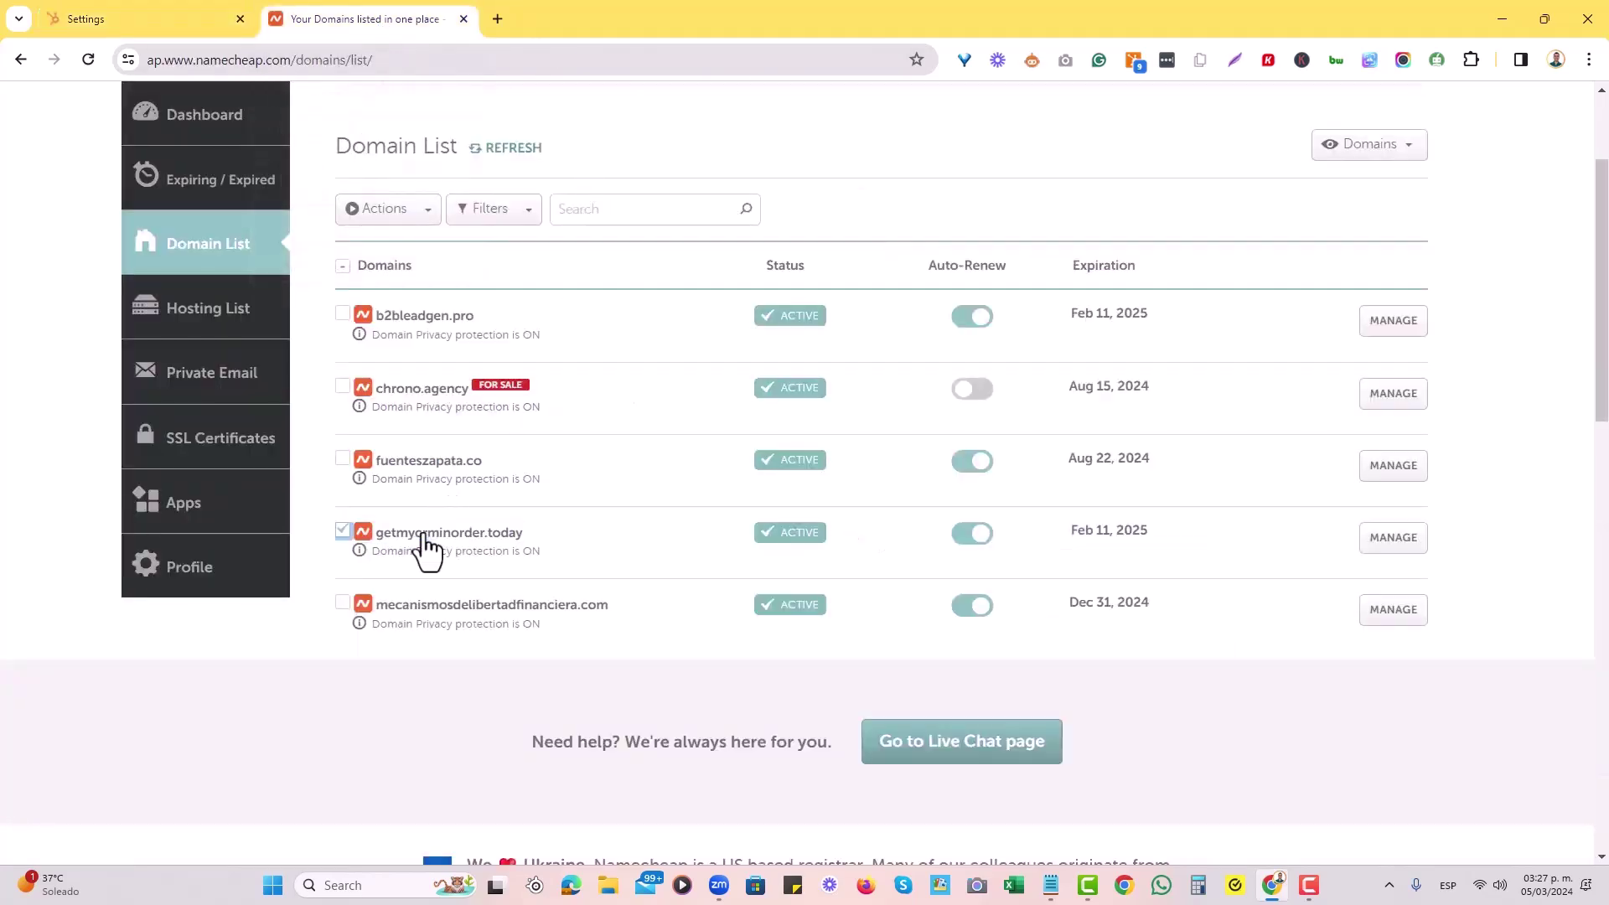
left_click(1392, 537)
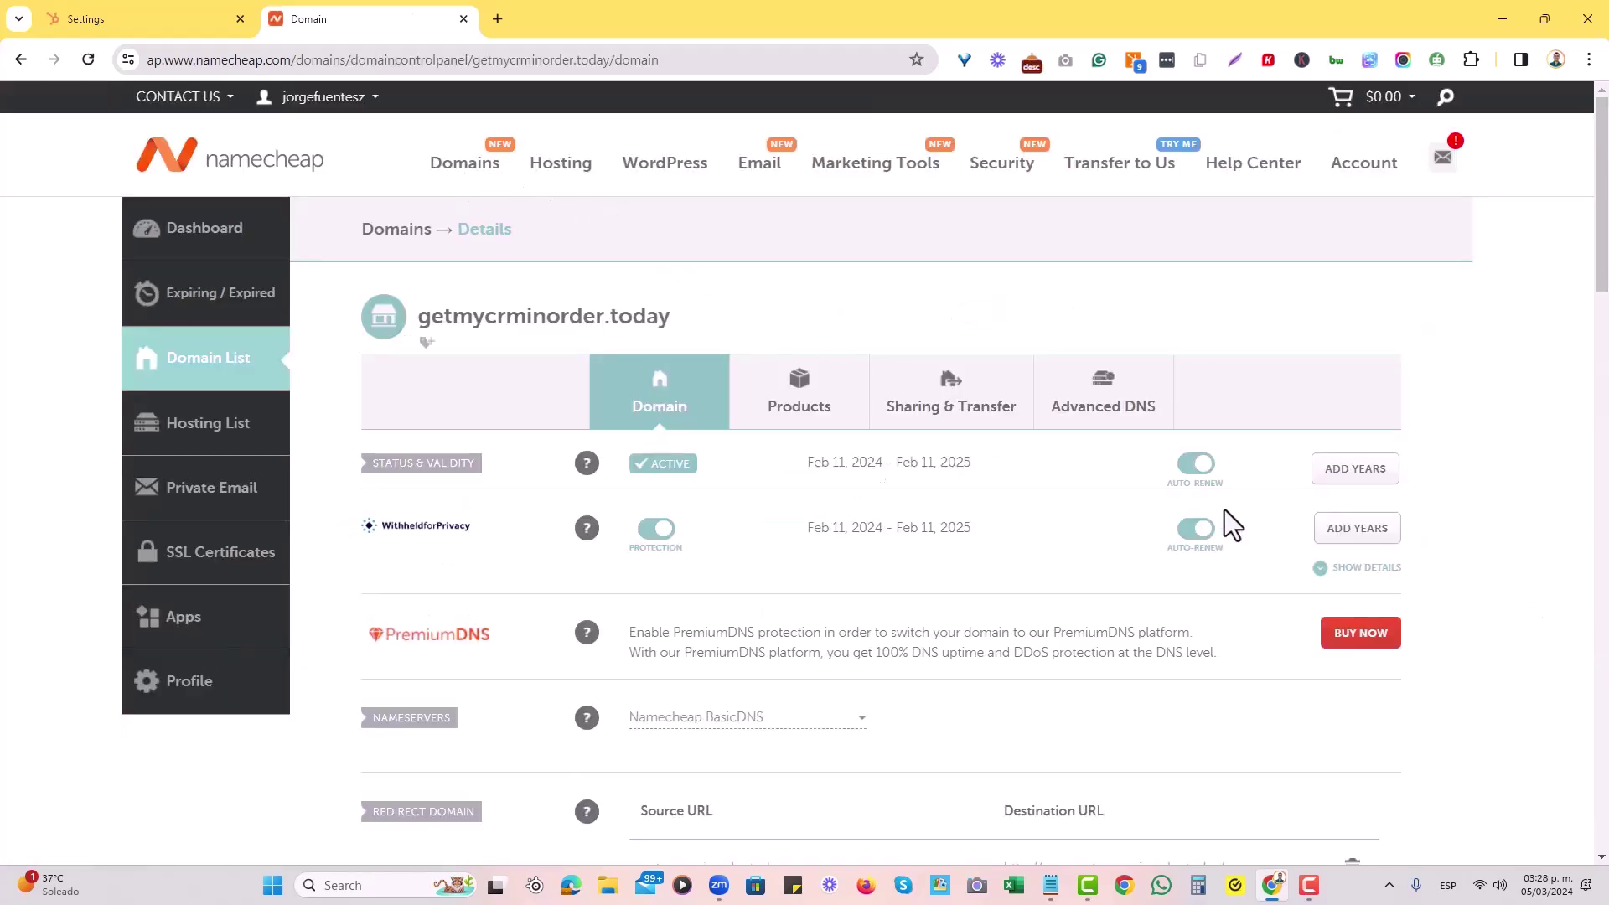
scroll(1173, 536, "down", 5)
scroll(1144, 555, "up", 5)
left_click(1097, 411)
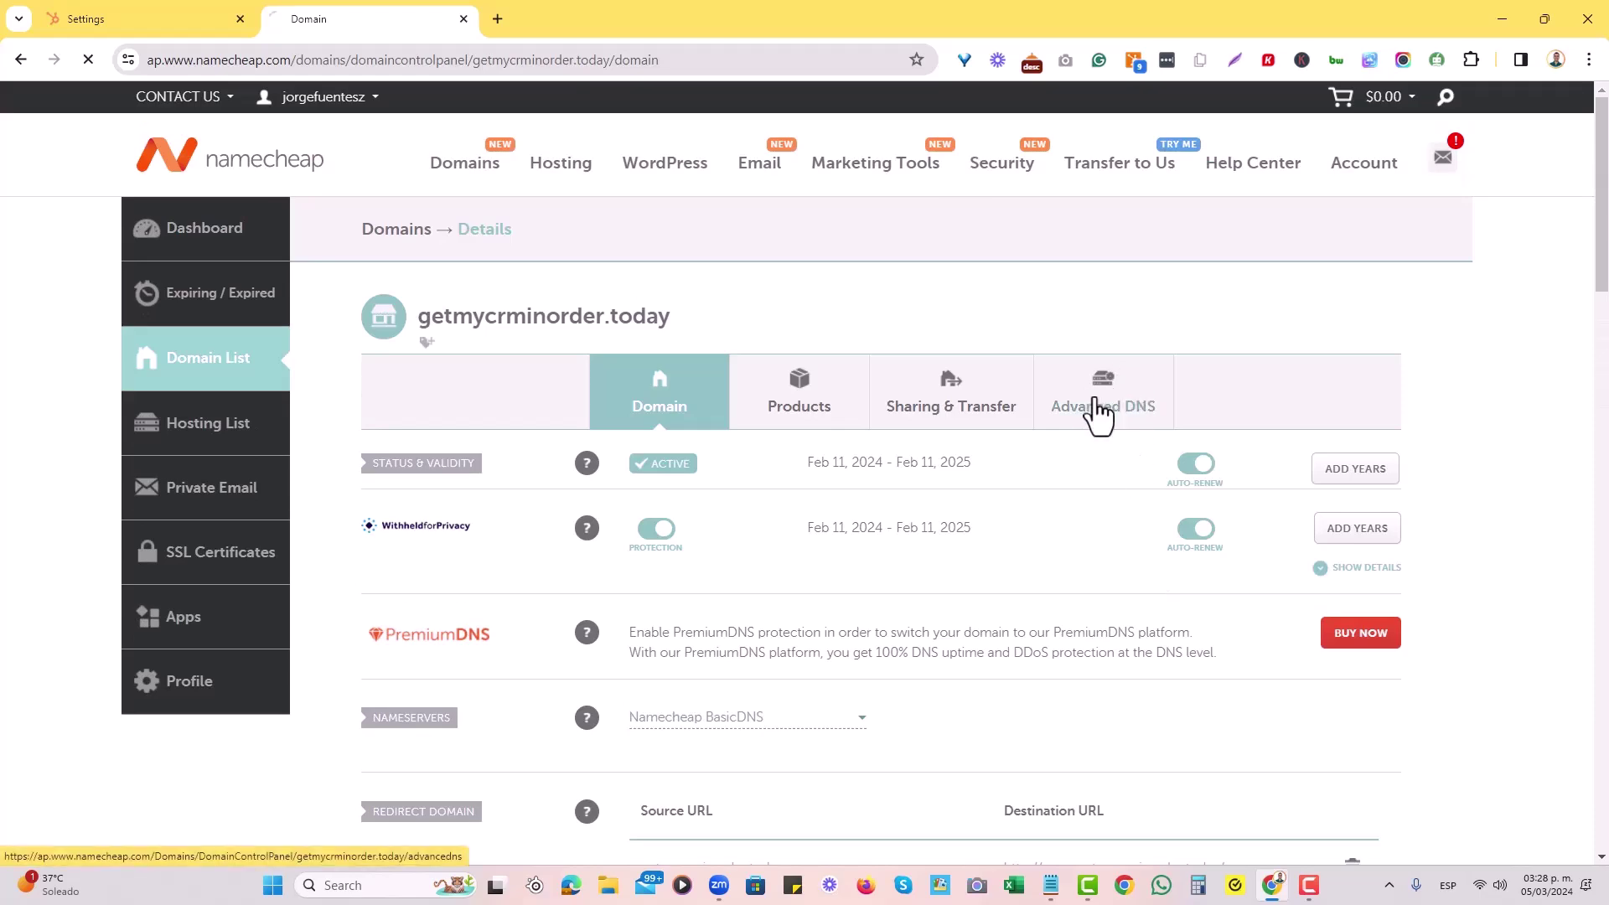
scroll(1016, 472, "down", 2)
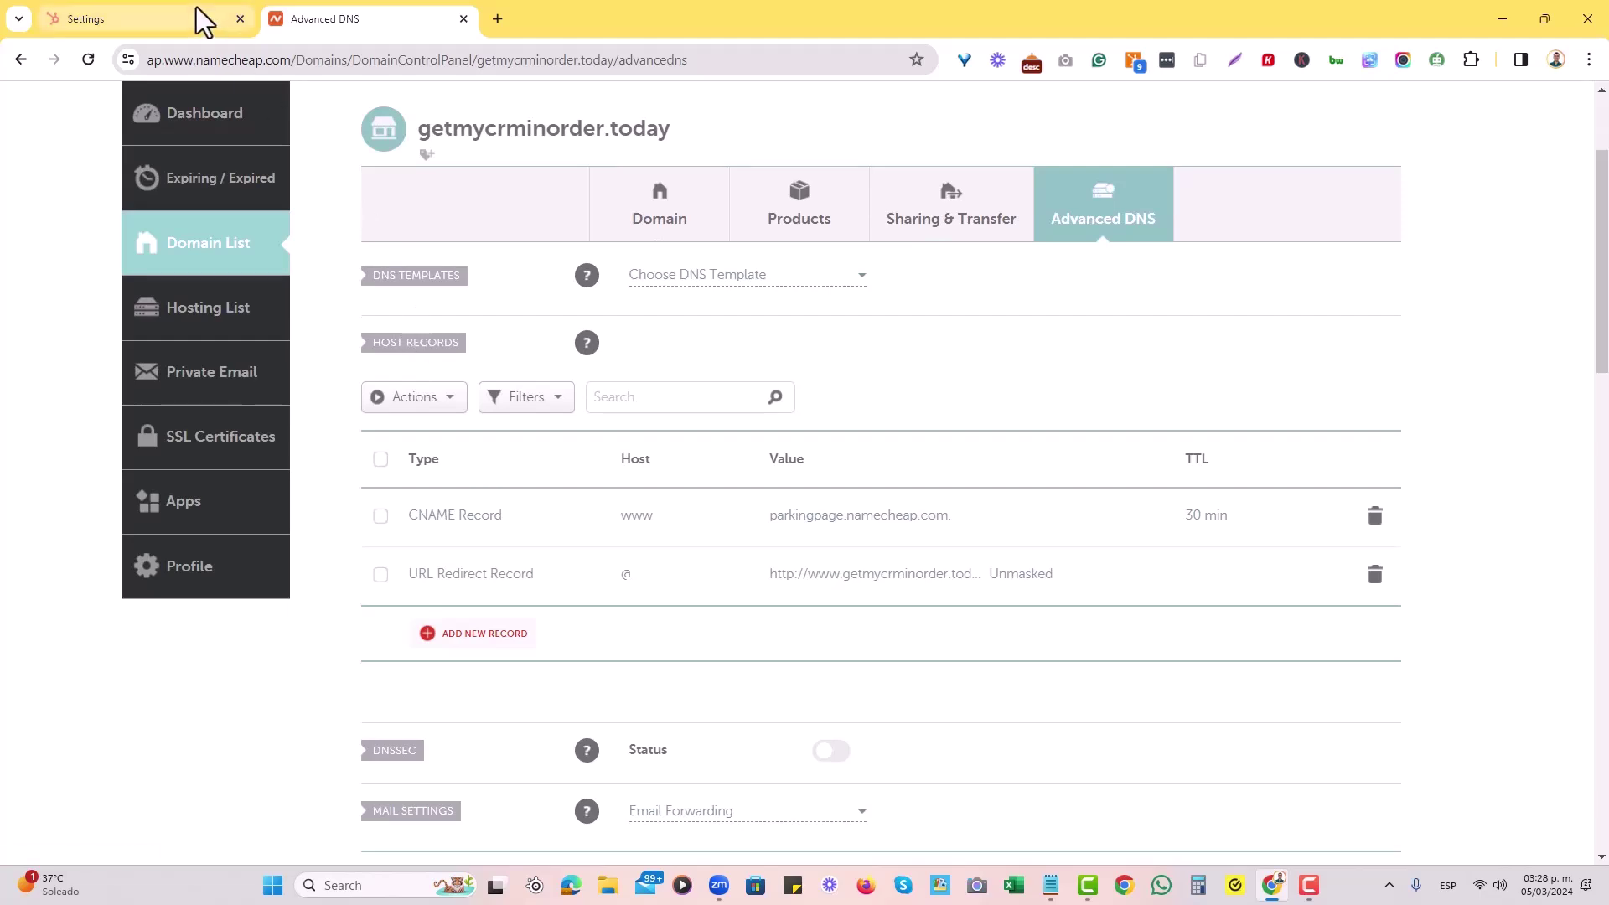
Add a new TXT host record in Namecheap with host _dmarc copied from HubSpot.
left_click(238, 28)
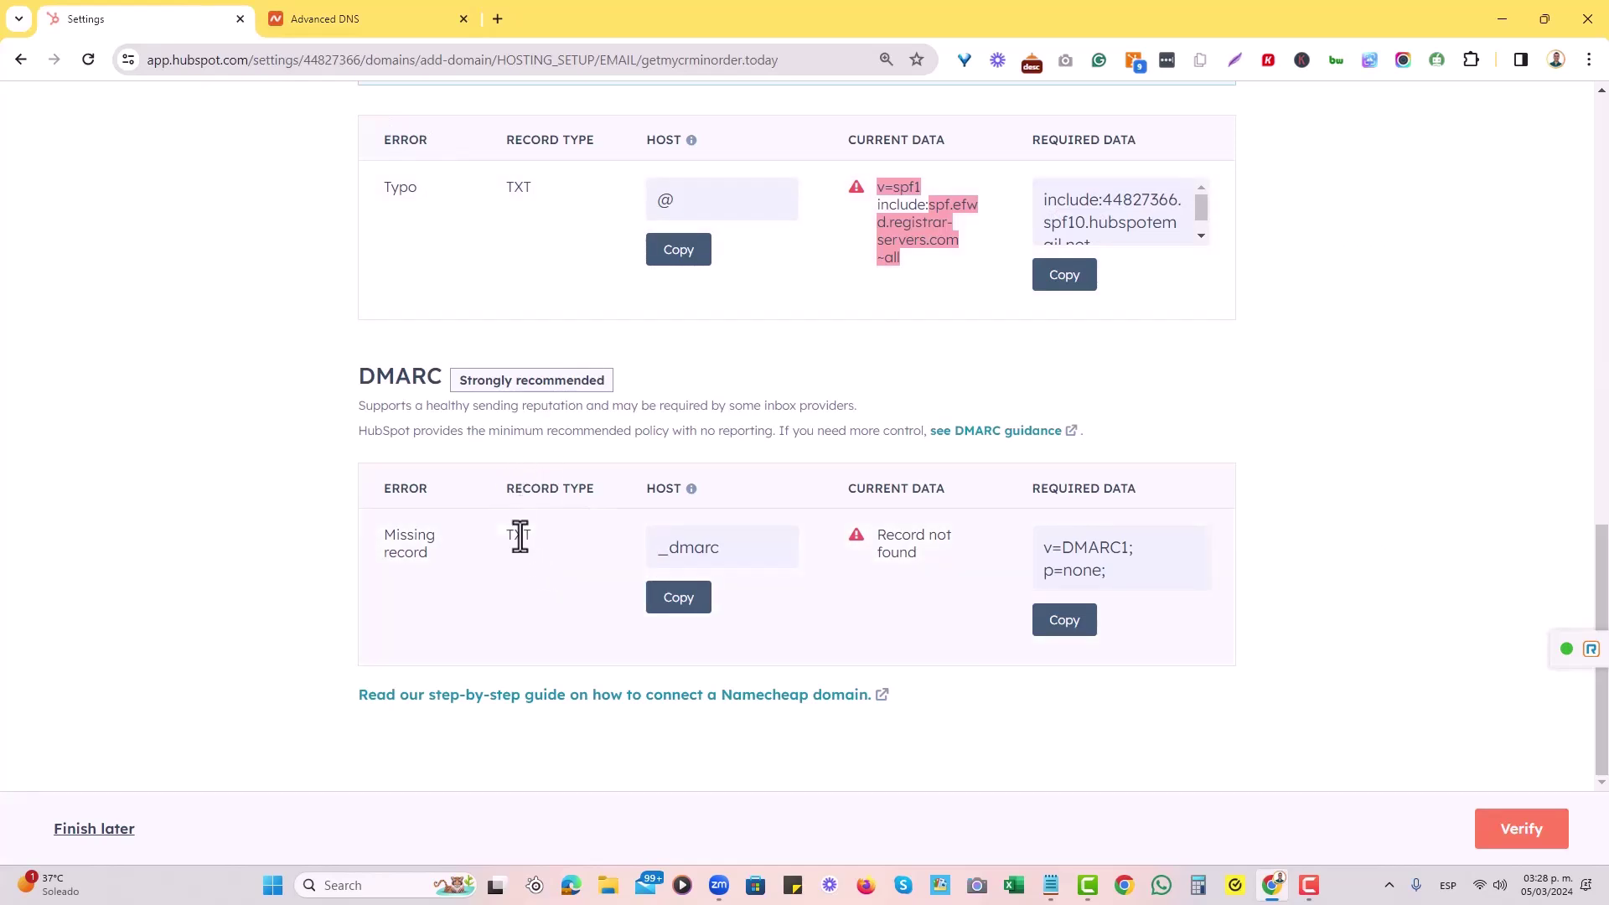
left_click(687, 597)
key("ctrl+Tab")
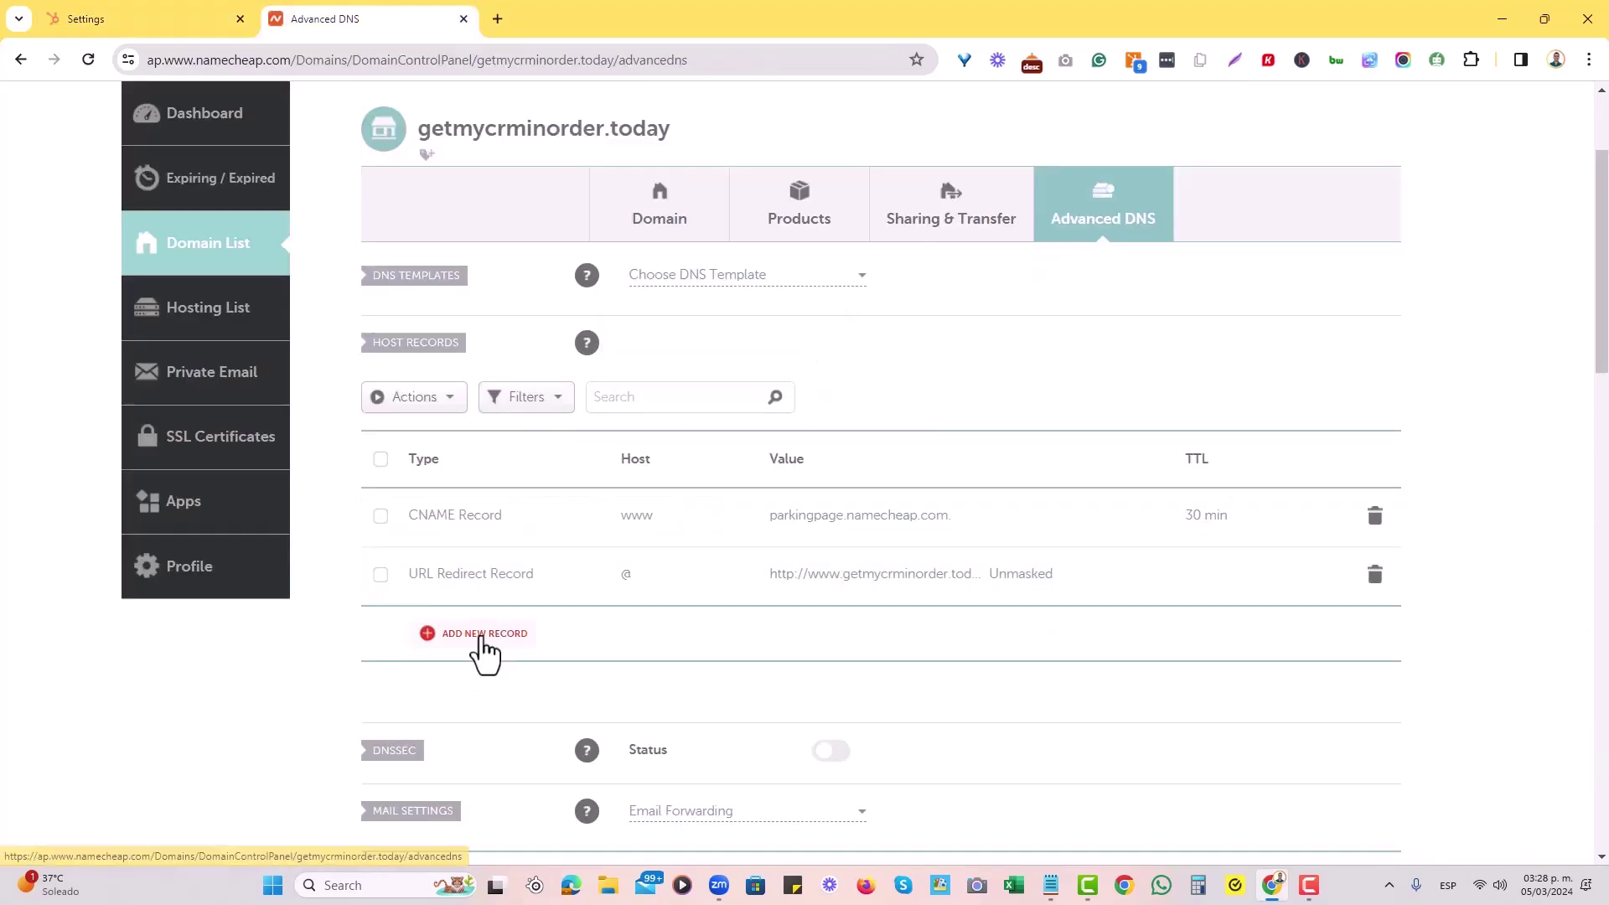
left_click(474, 647)
scroll(513, 449, "down", 3)
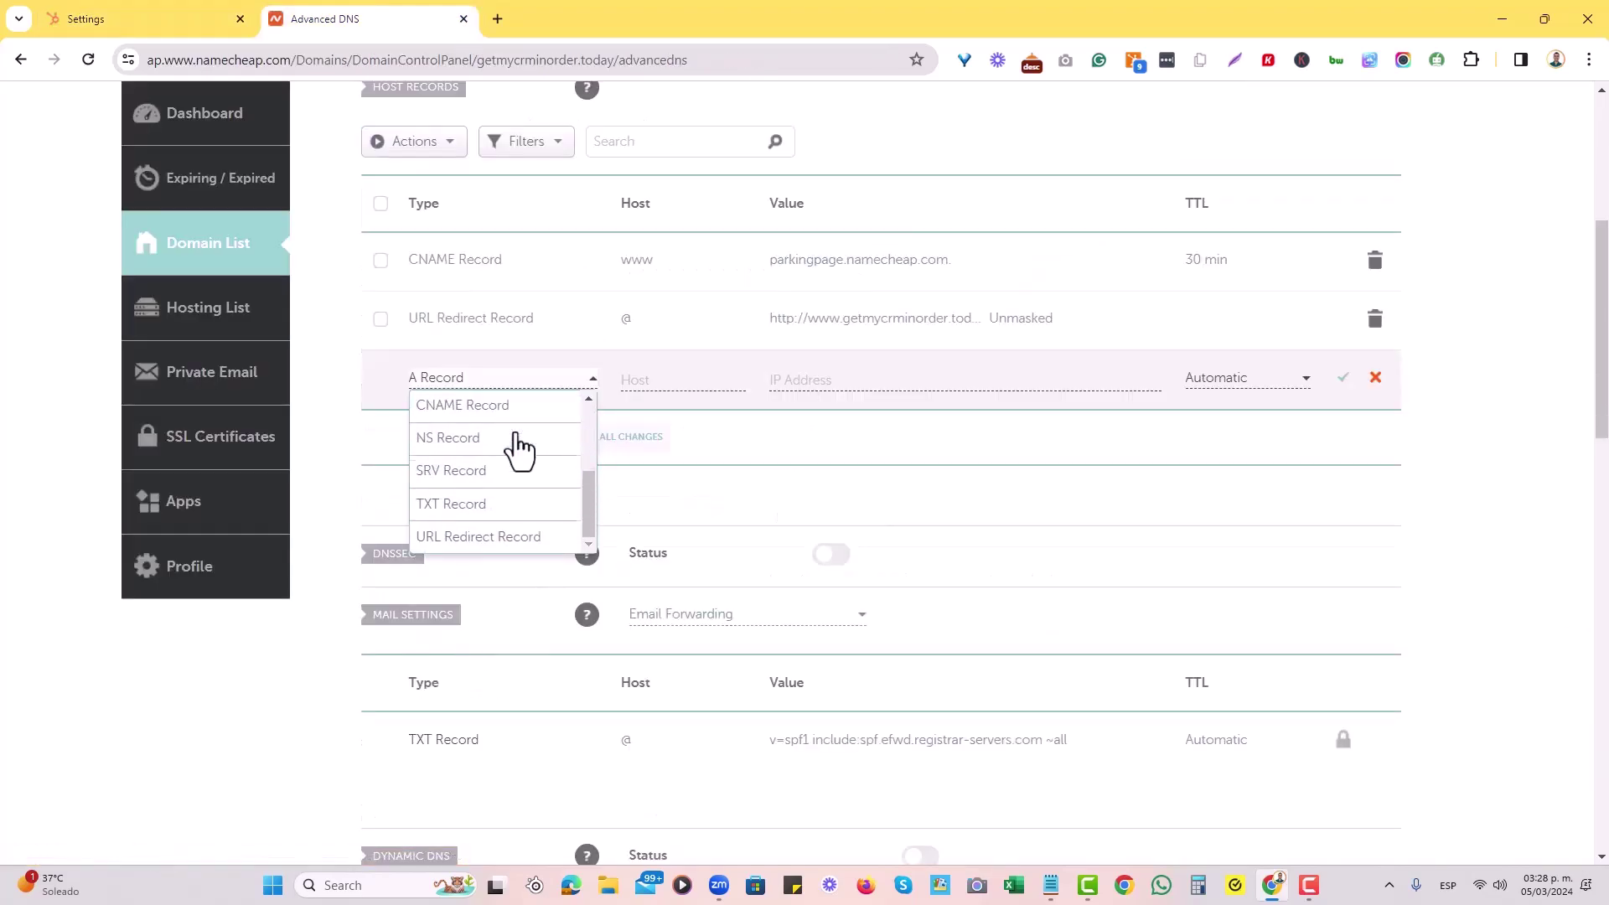
left_click(484, 504)
scroll(657, 514, "up", 1)
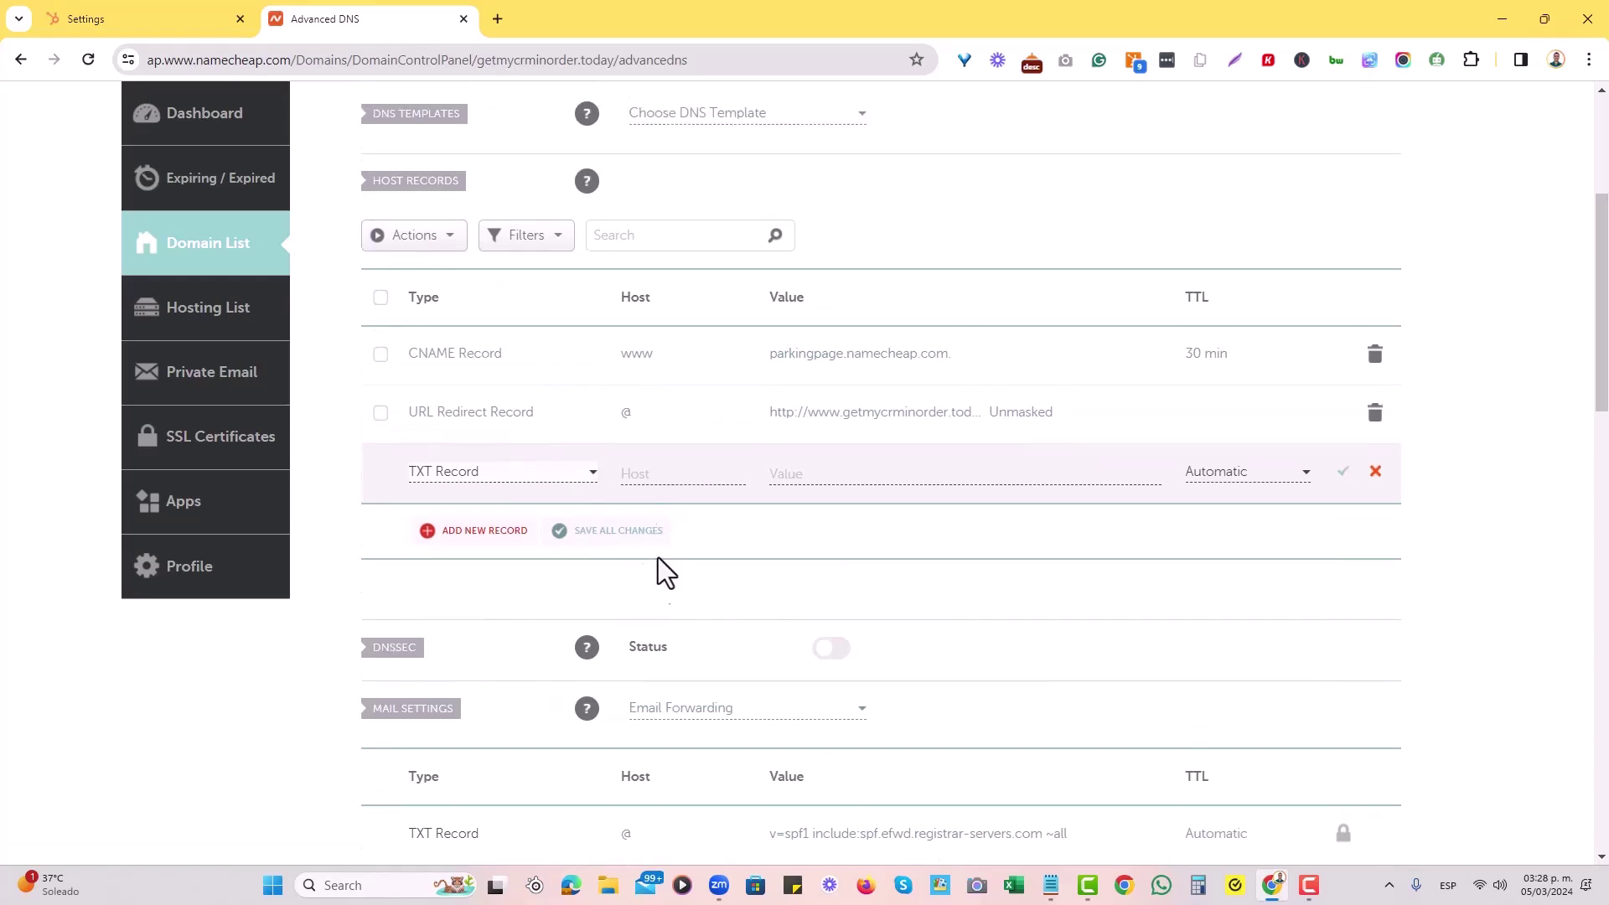
left_click(657, 477)
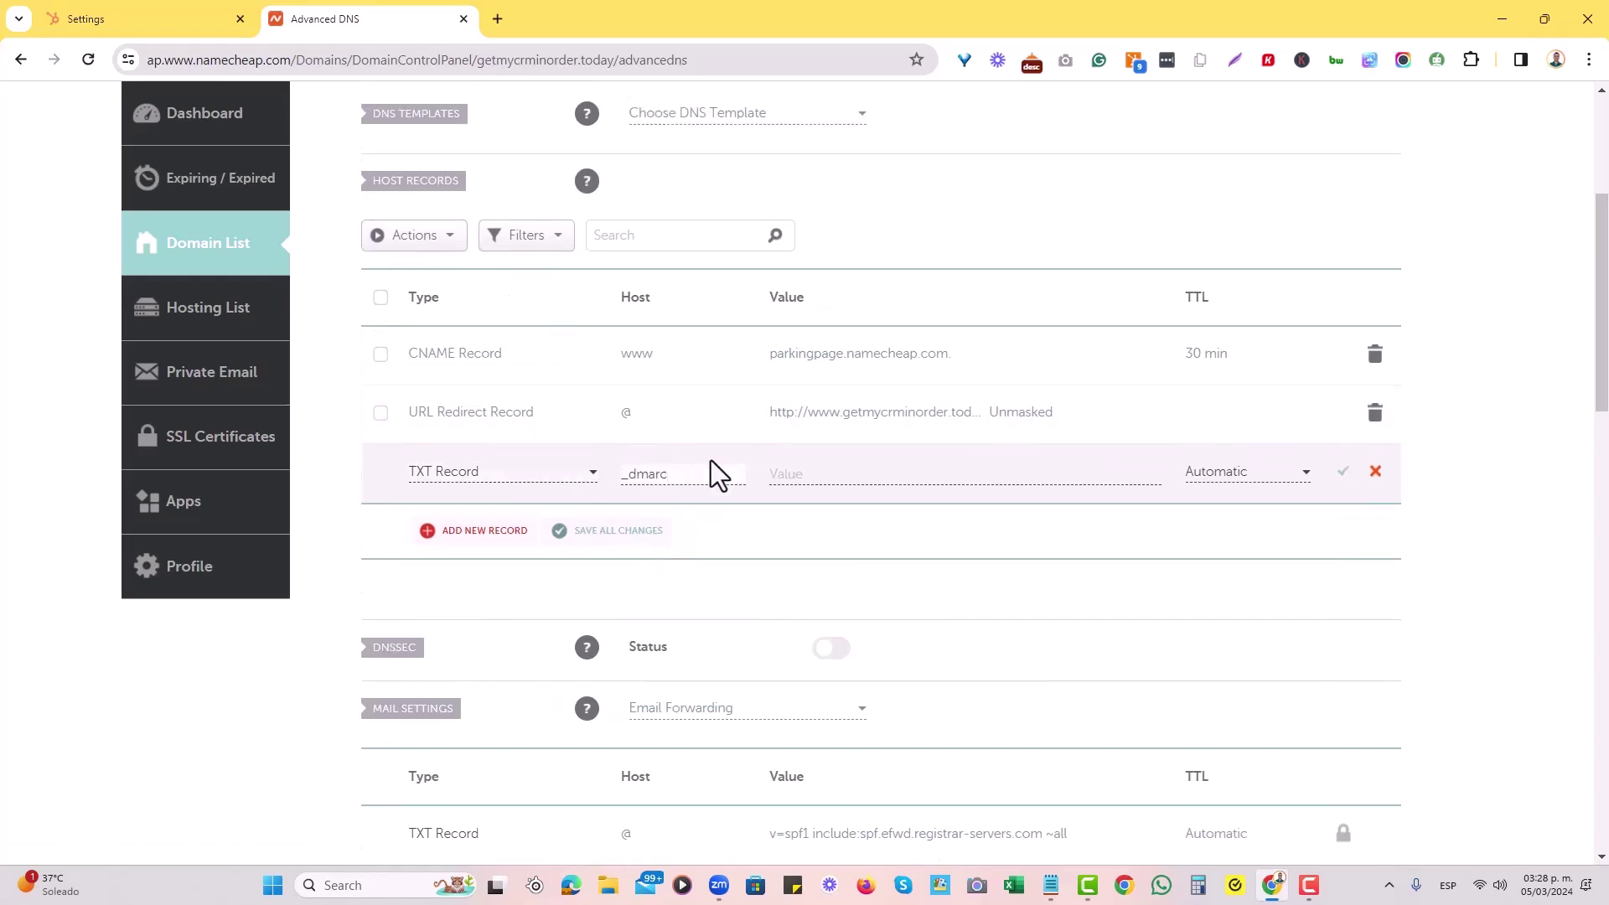
Set the record's value to v=DMARC1; p=none;, save it and reload the DNS page.
left_click(191, 17)
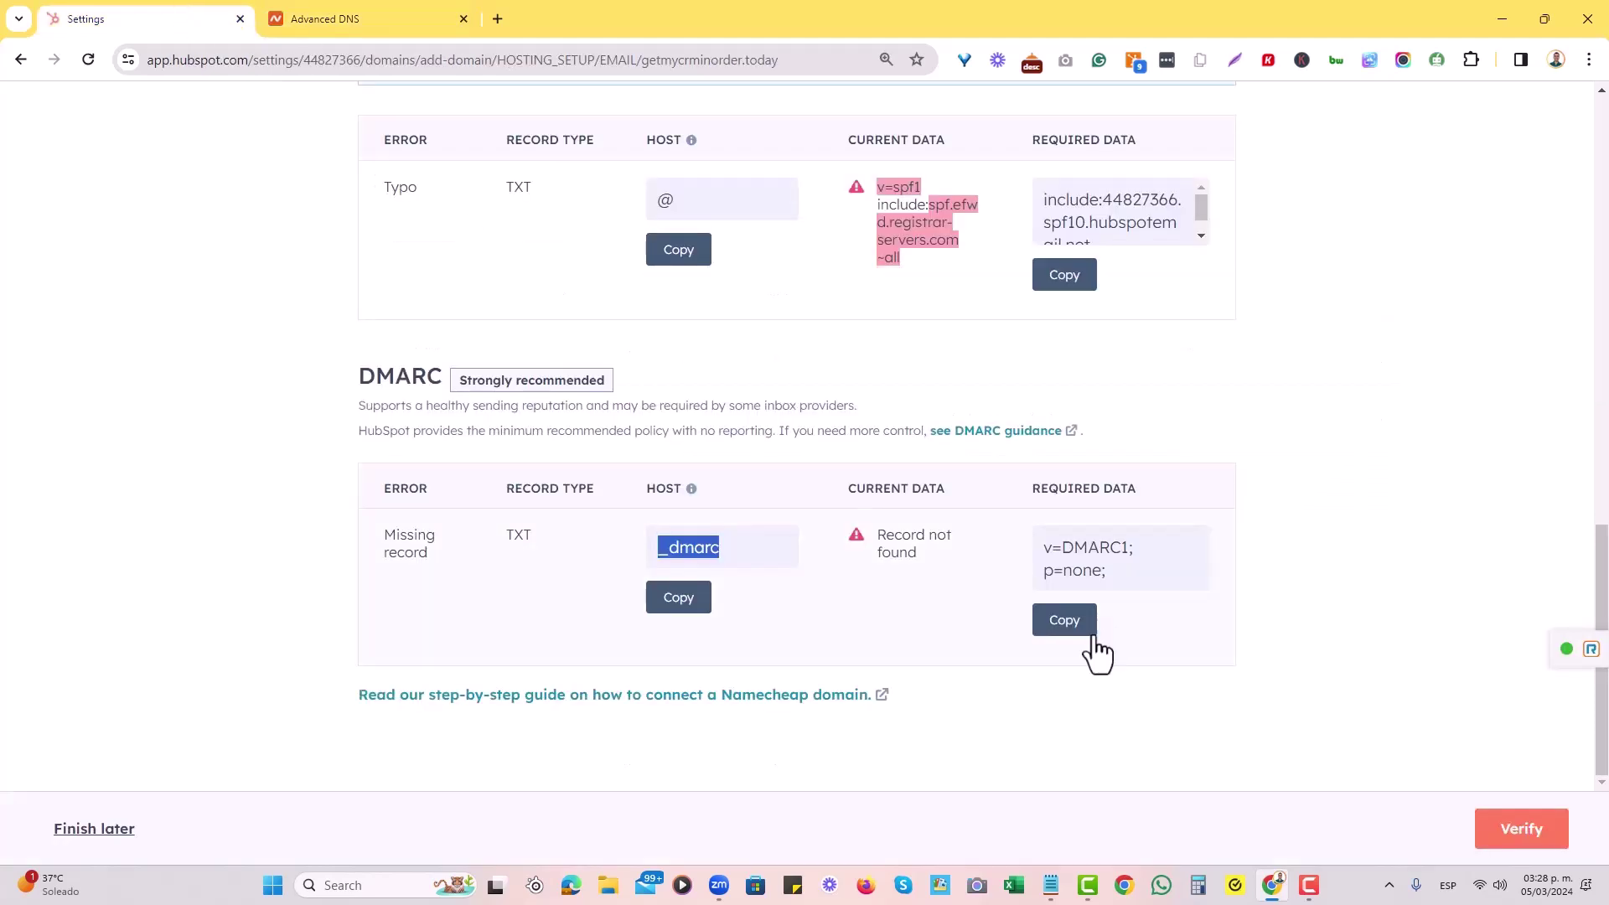
left_click(1065, 625)
left_click(323, 18)
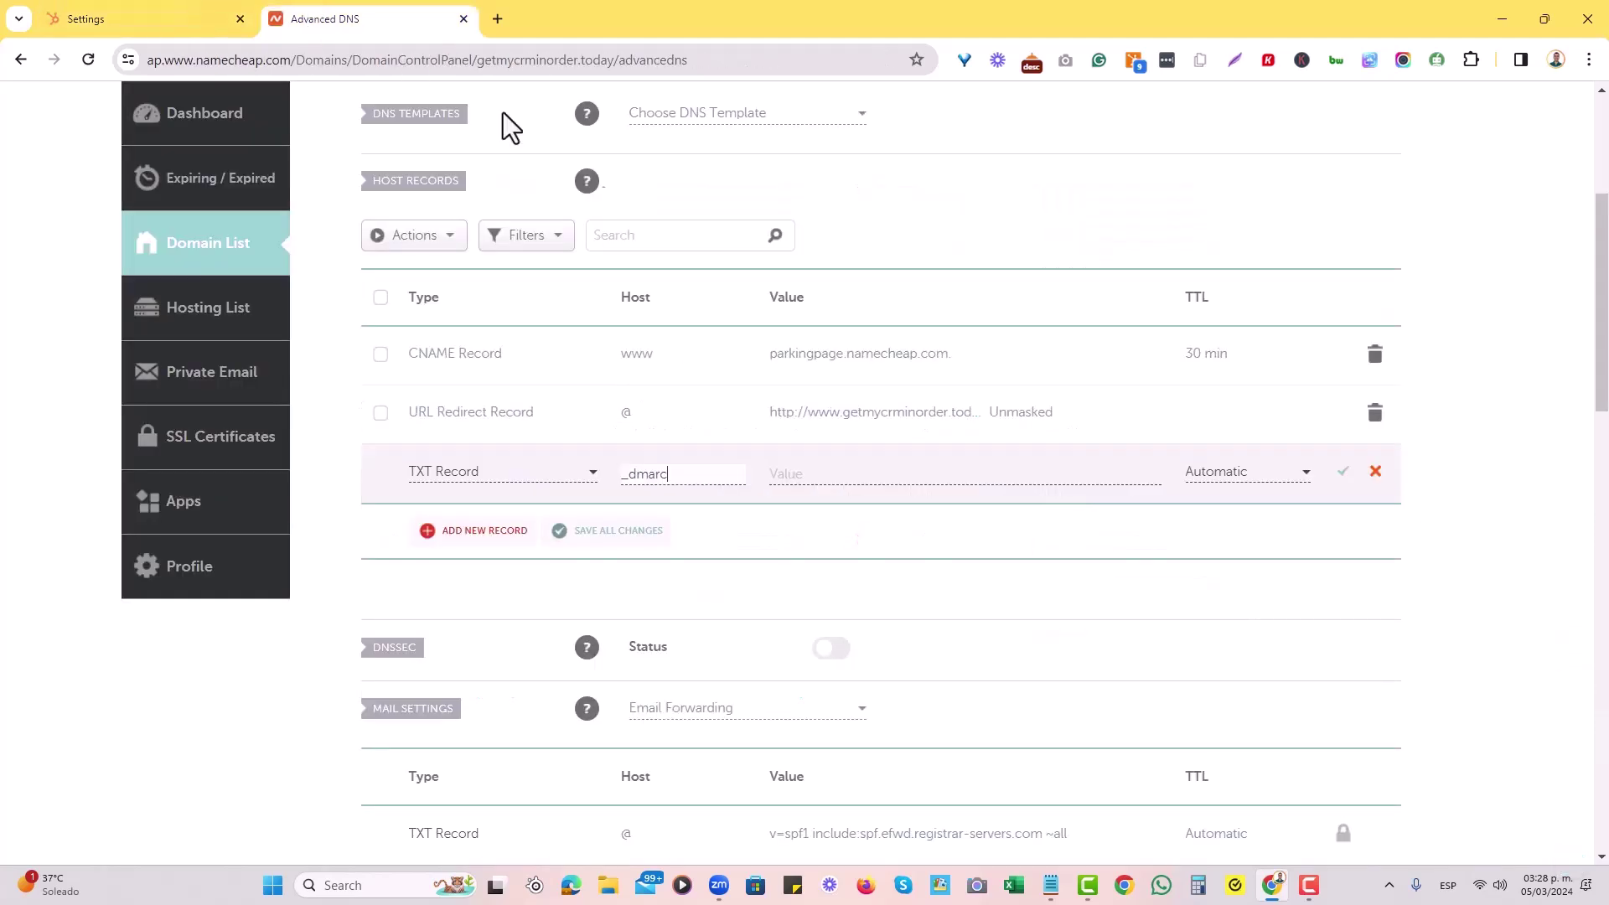
left_click(815, 475)
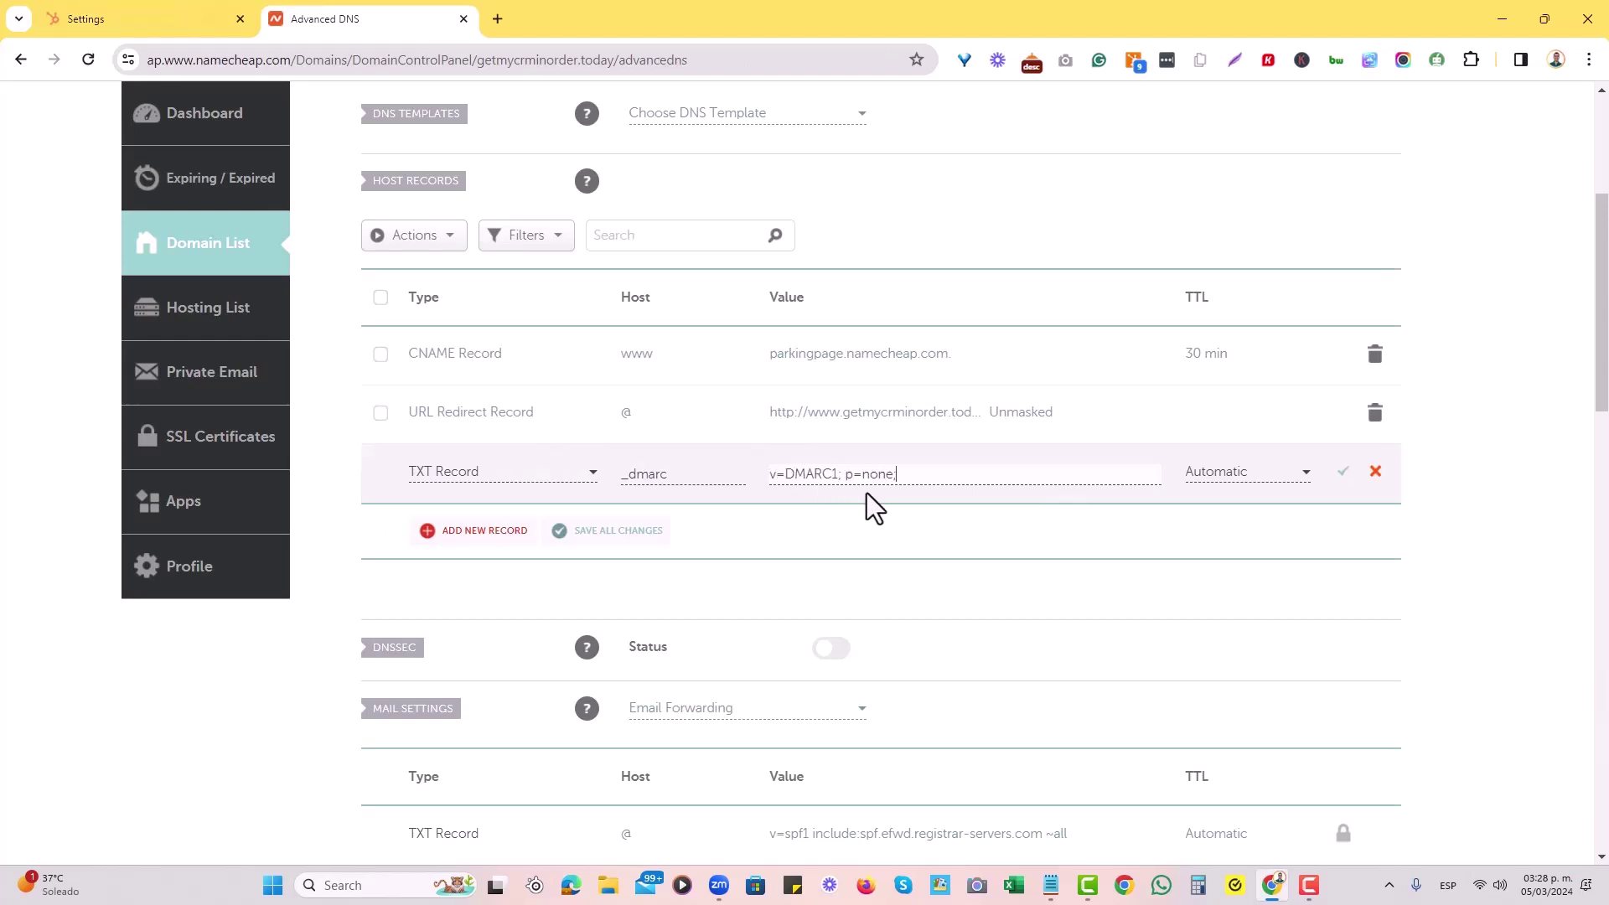
left_click(1343, 474)
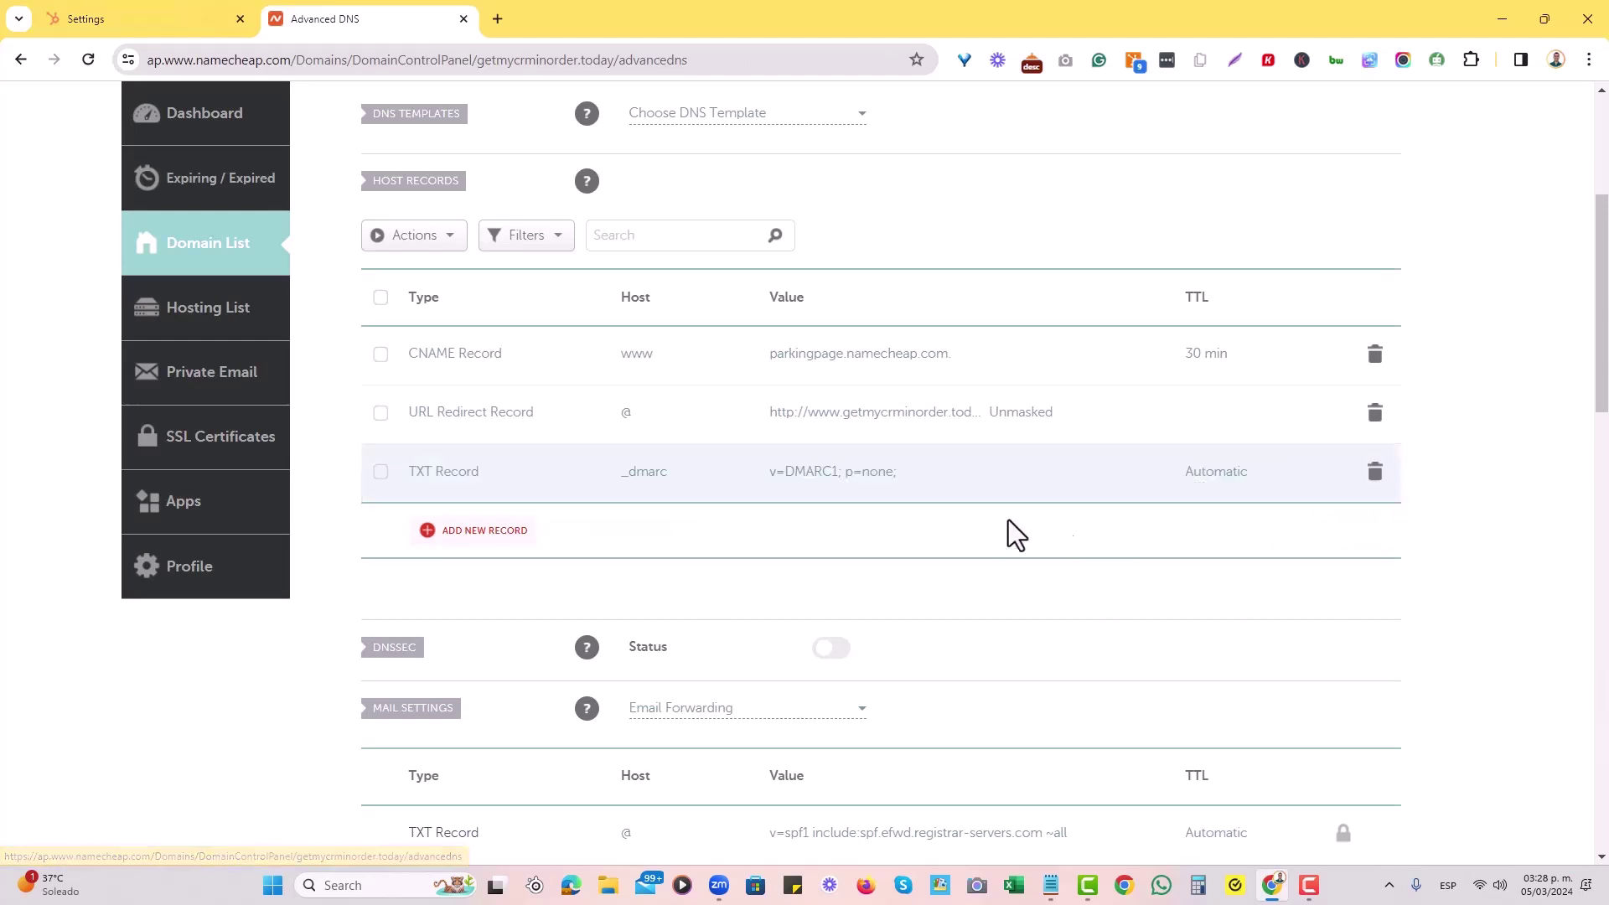
left_click(87, 59)
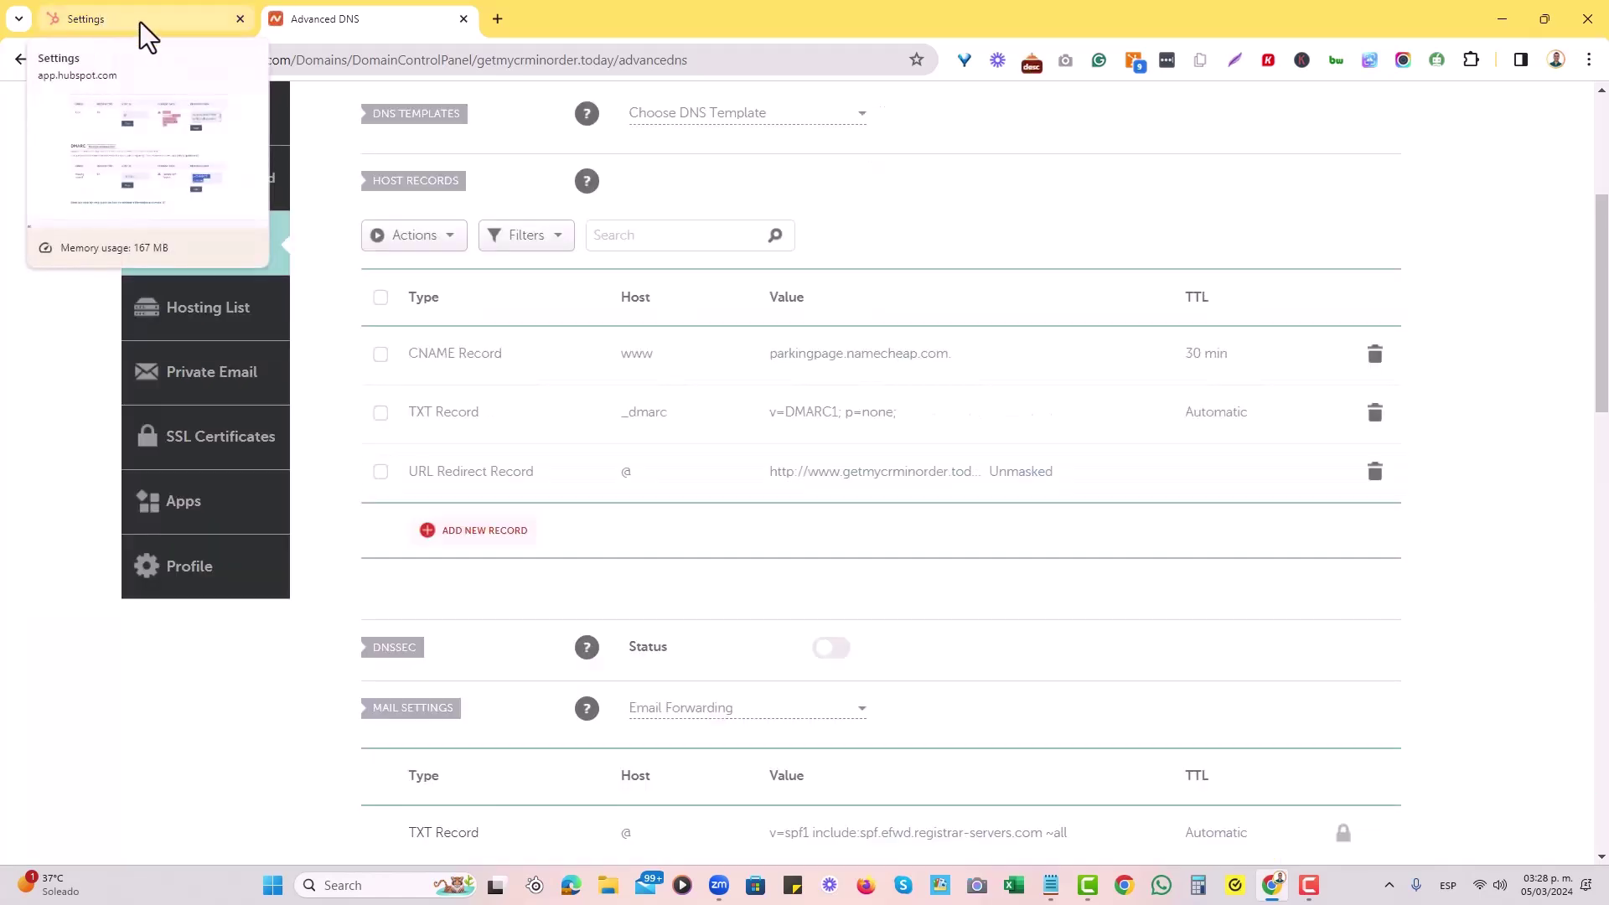
left_click(139, 22)
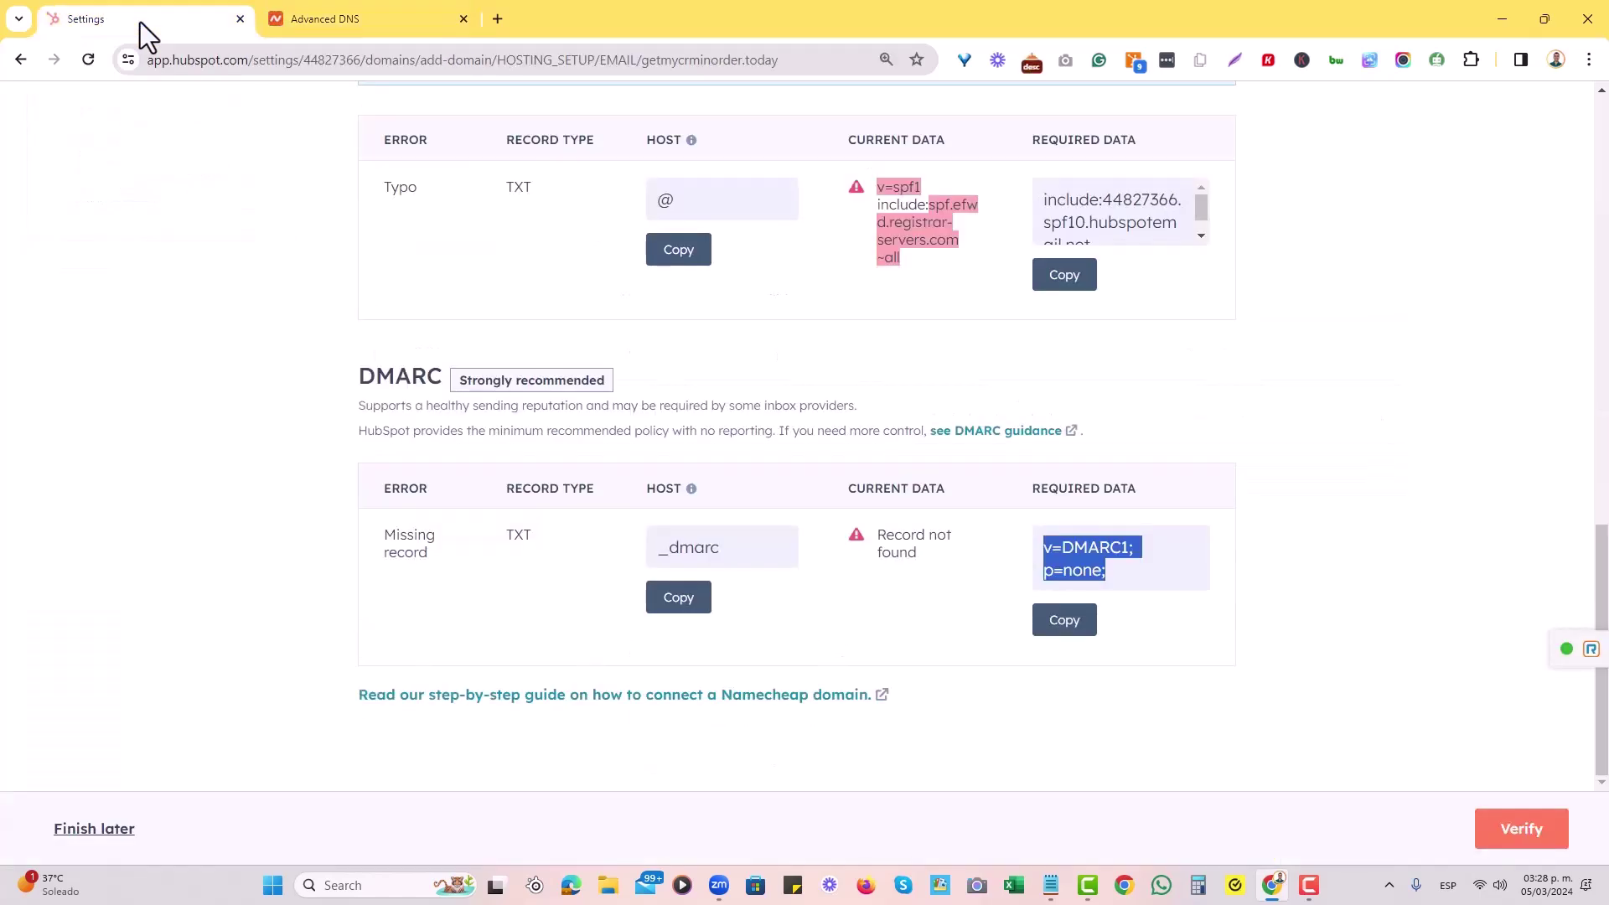
Re-verify the domain and review the Fix DNS record errors list.
left_click(1490, 832)
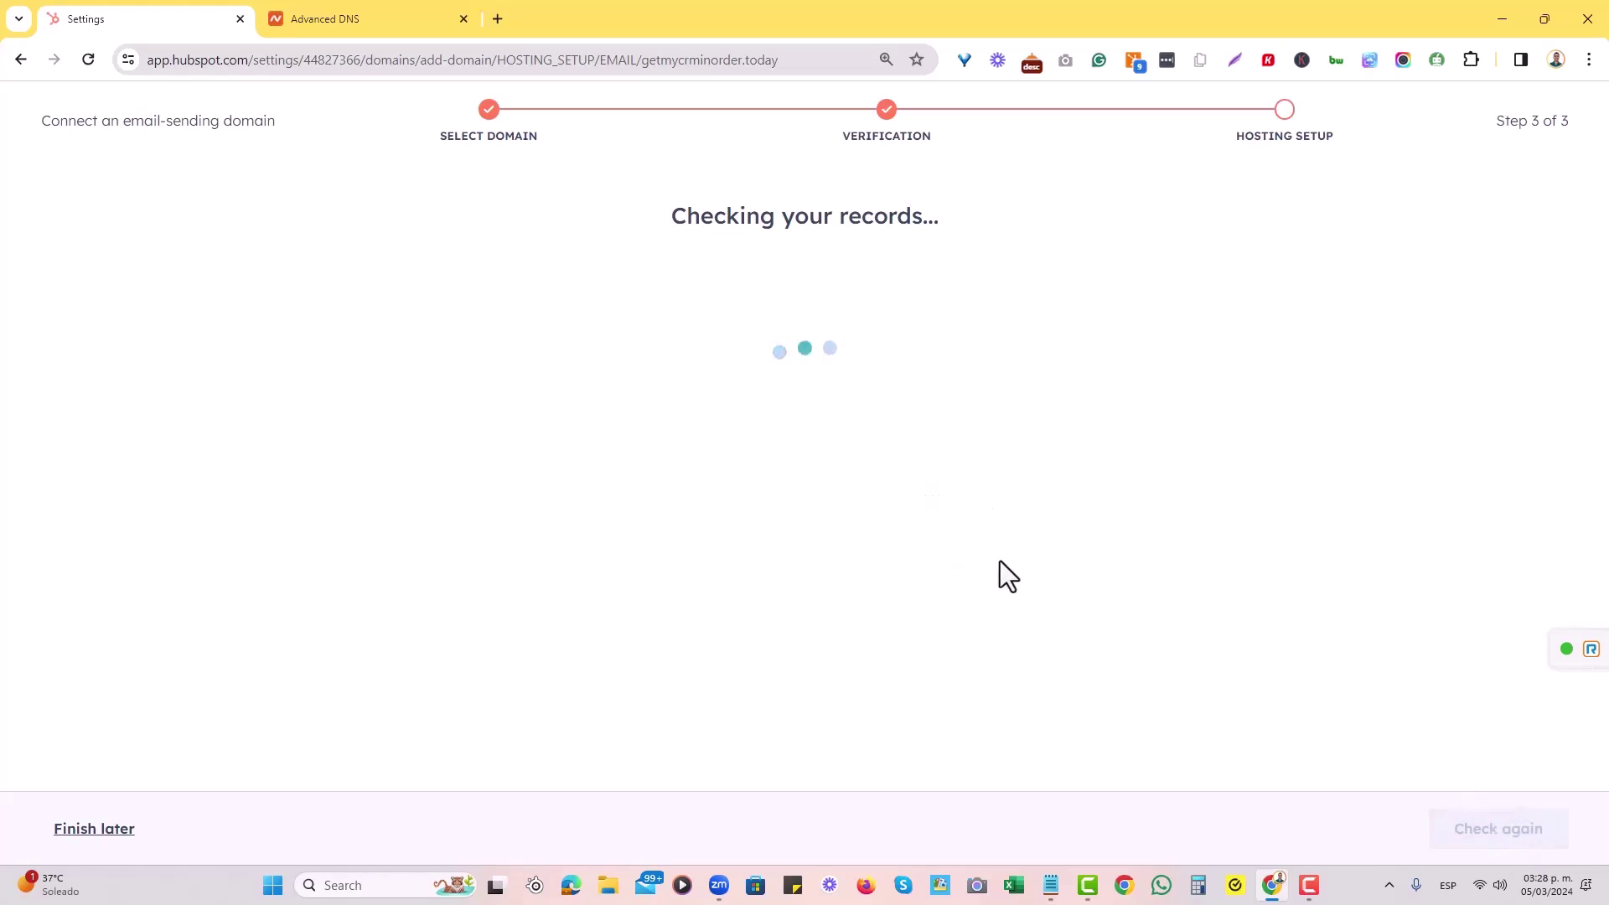
scroll(947, 417, "down", 6)
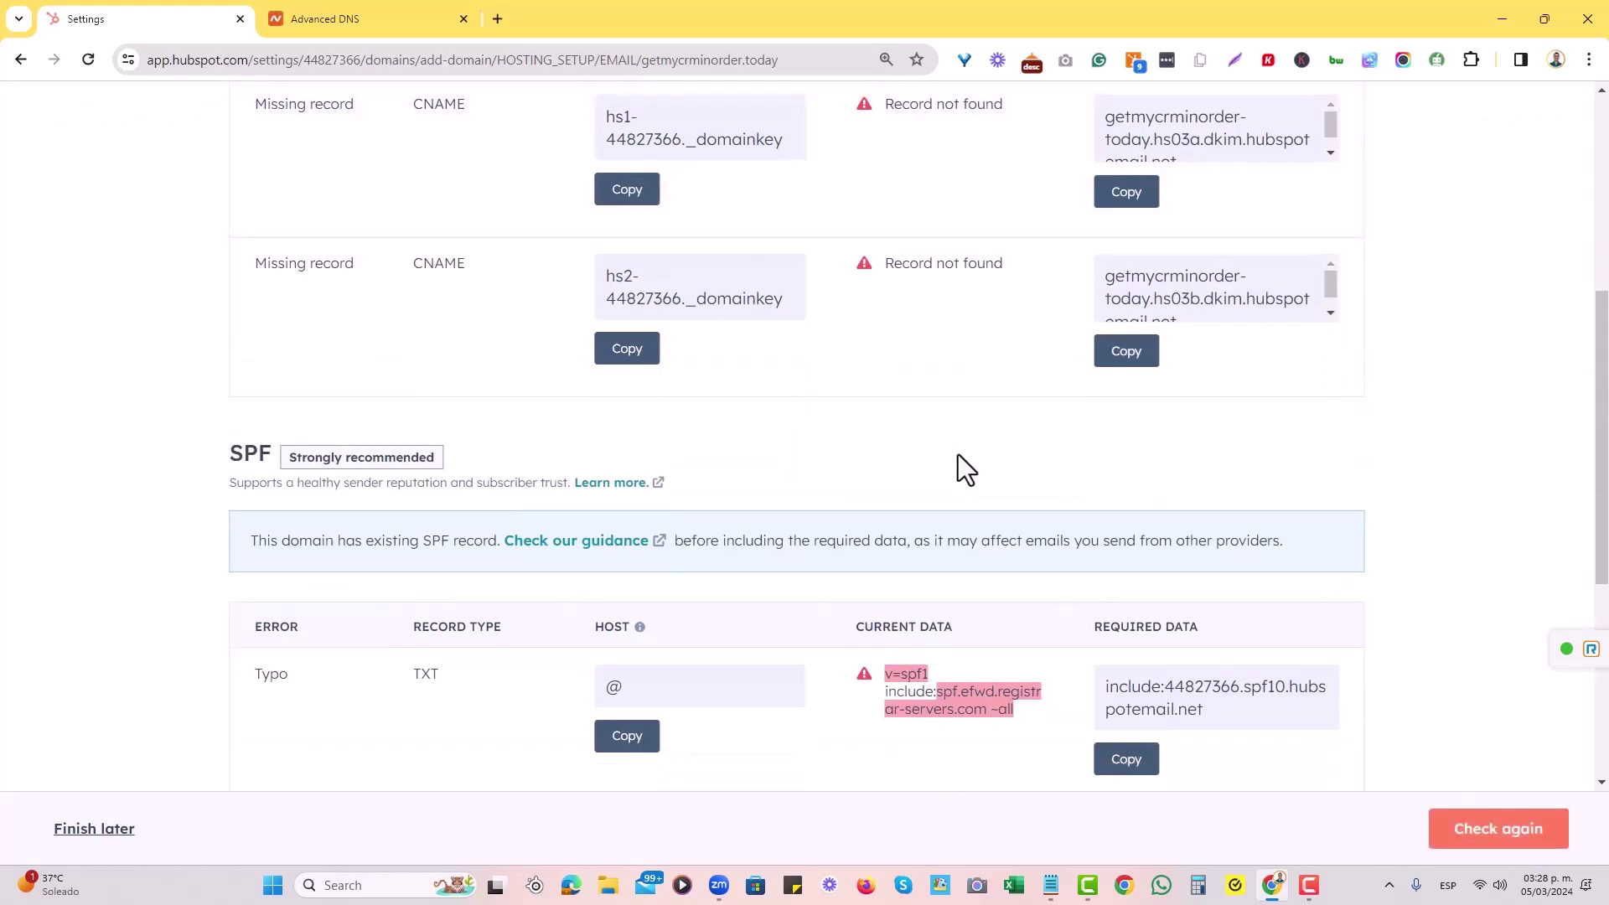
scroll(958, 461, "down", 4)
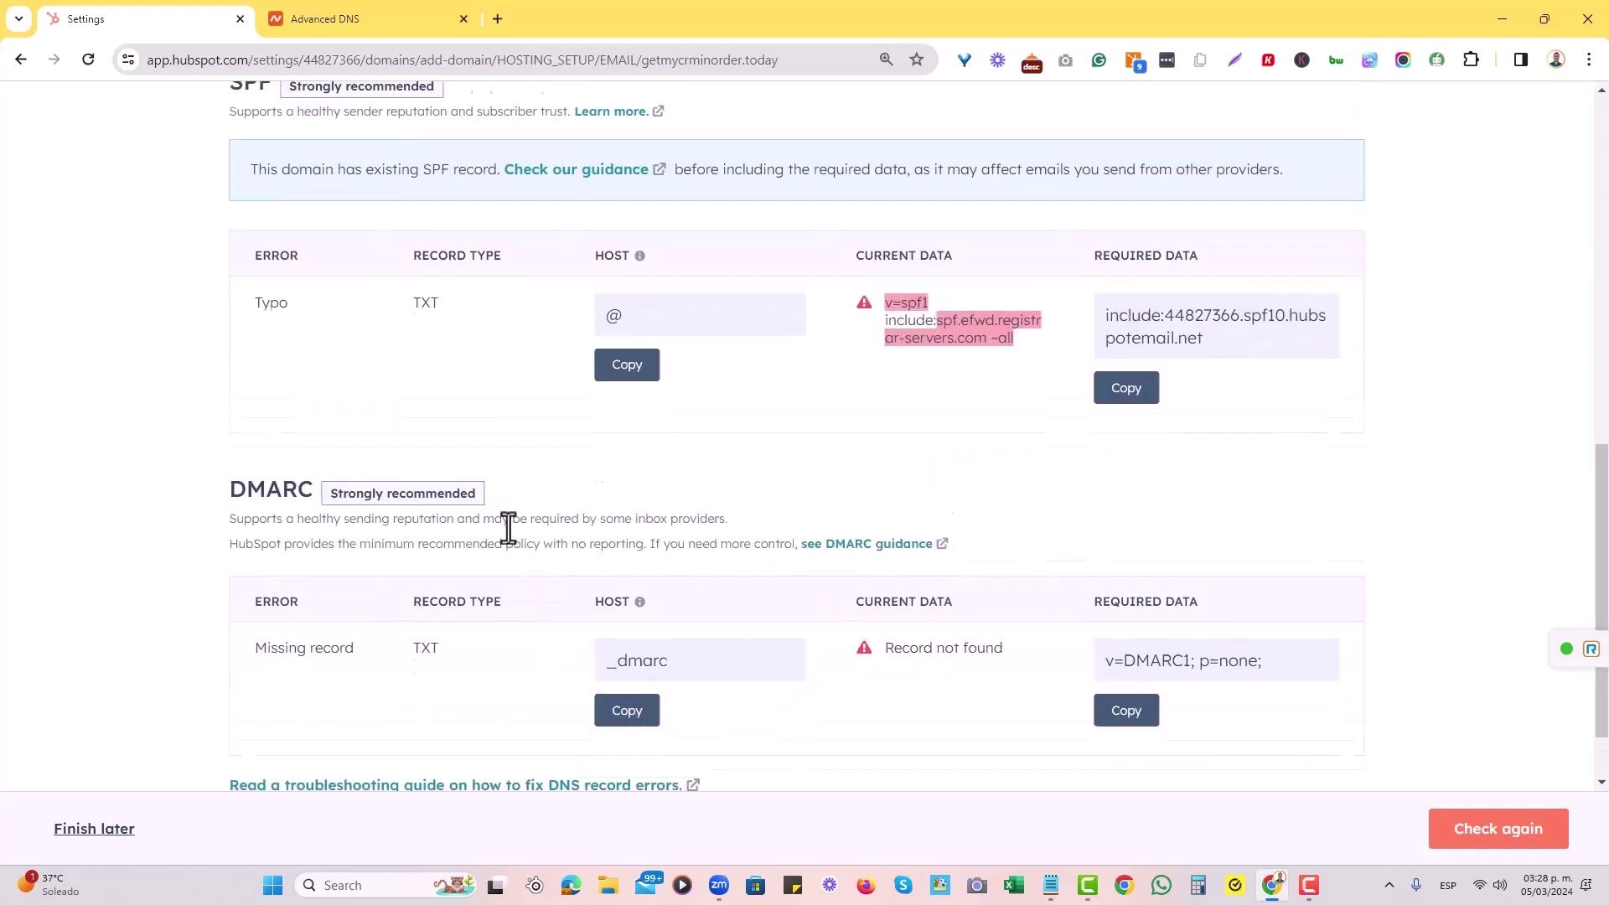
scroll(761, 690, "up", 3)
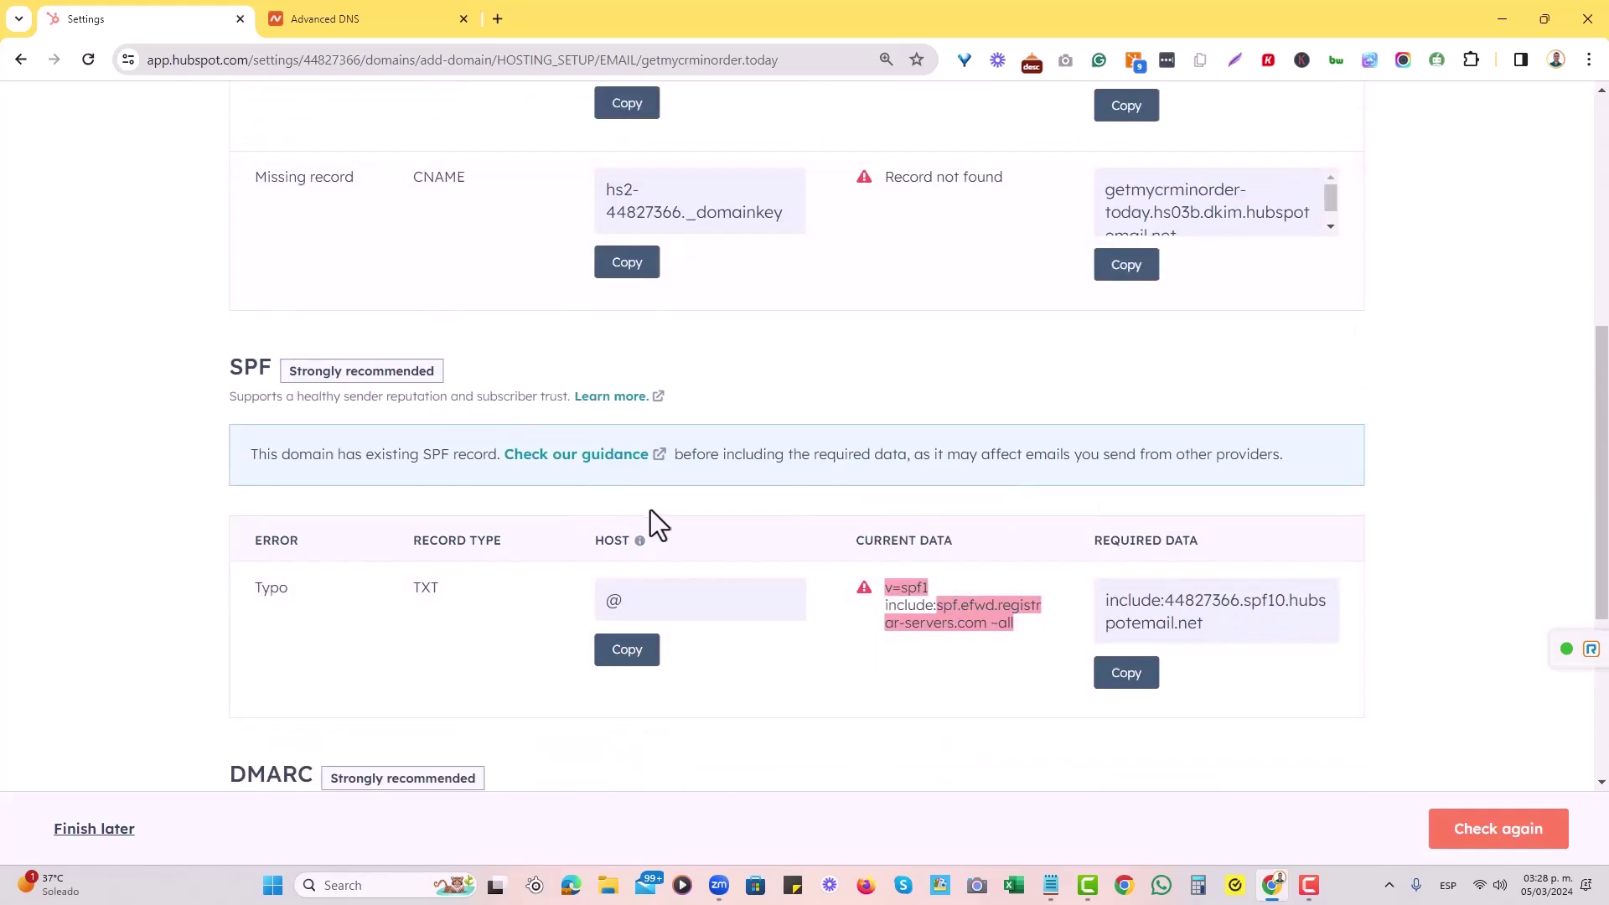
scroll(657, 520, "up", 6)
scroll(520, 402, "down", 2)
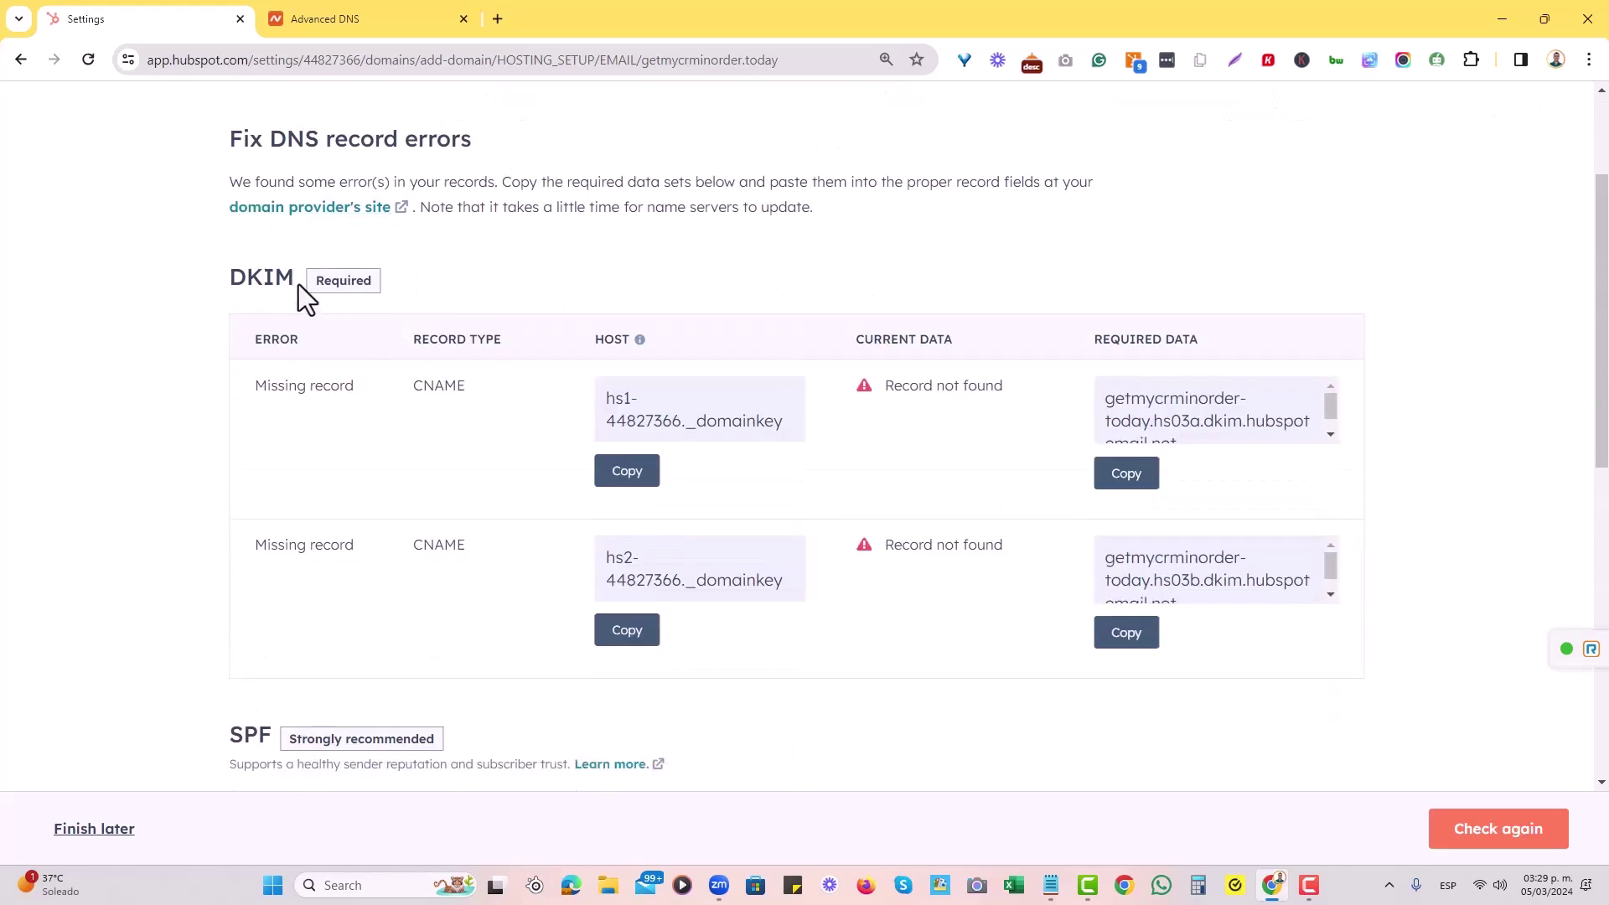
Copy the first DKIM host value, hs1-44827366._domainkey.
left_click_drag(291, 283, 225, 283)
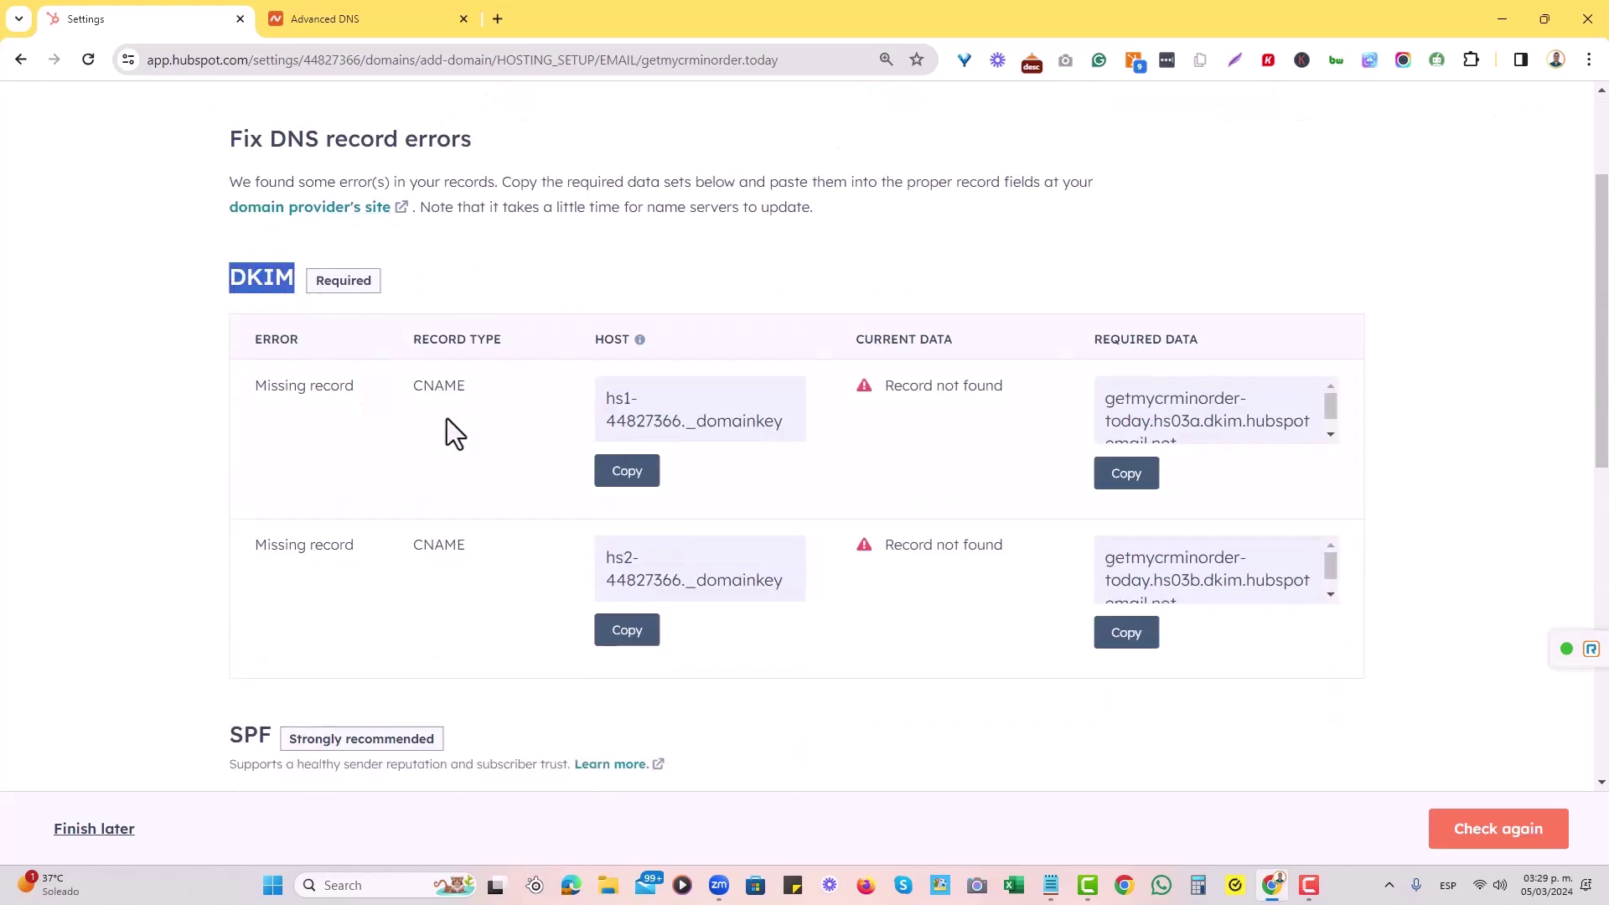
scroll(1203, 420, "down", 1)
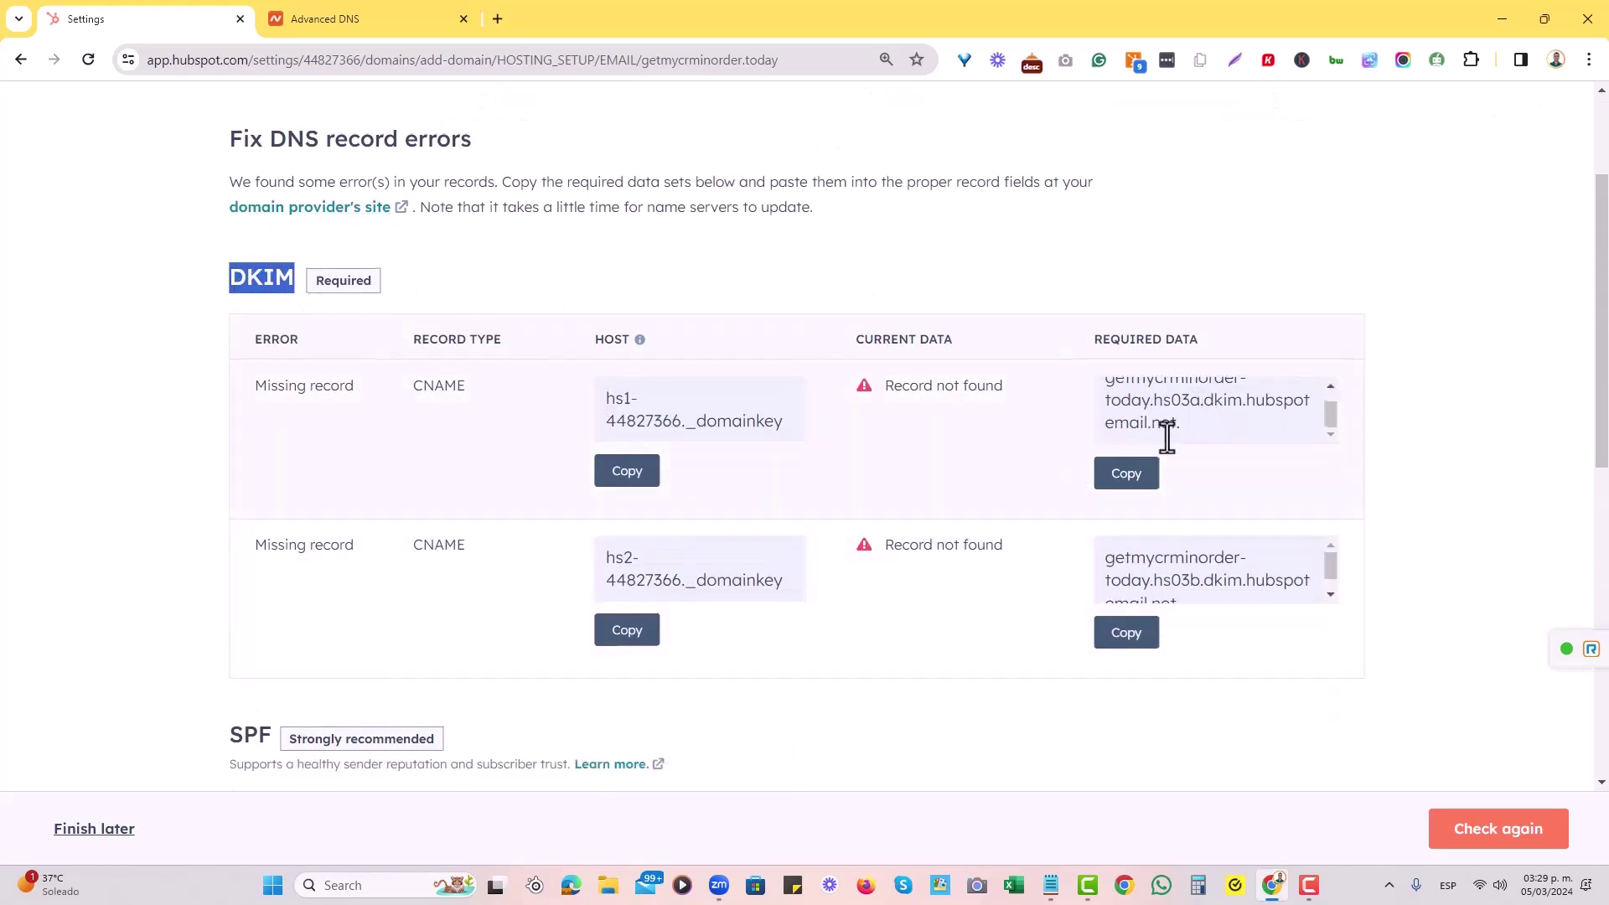
scroll(670, 469, "up", 3)
left_click(465, 469)
scroll(445, 586, "down", 1)
scroll(439, 580, "down", 2)
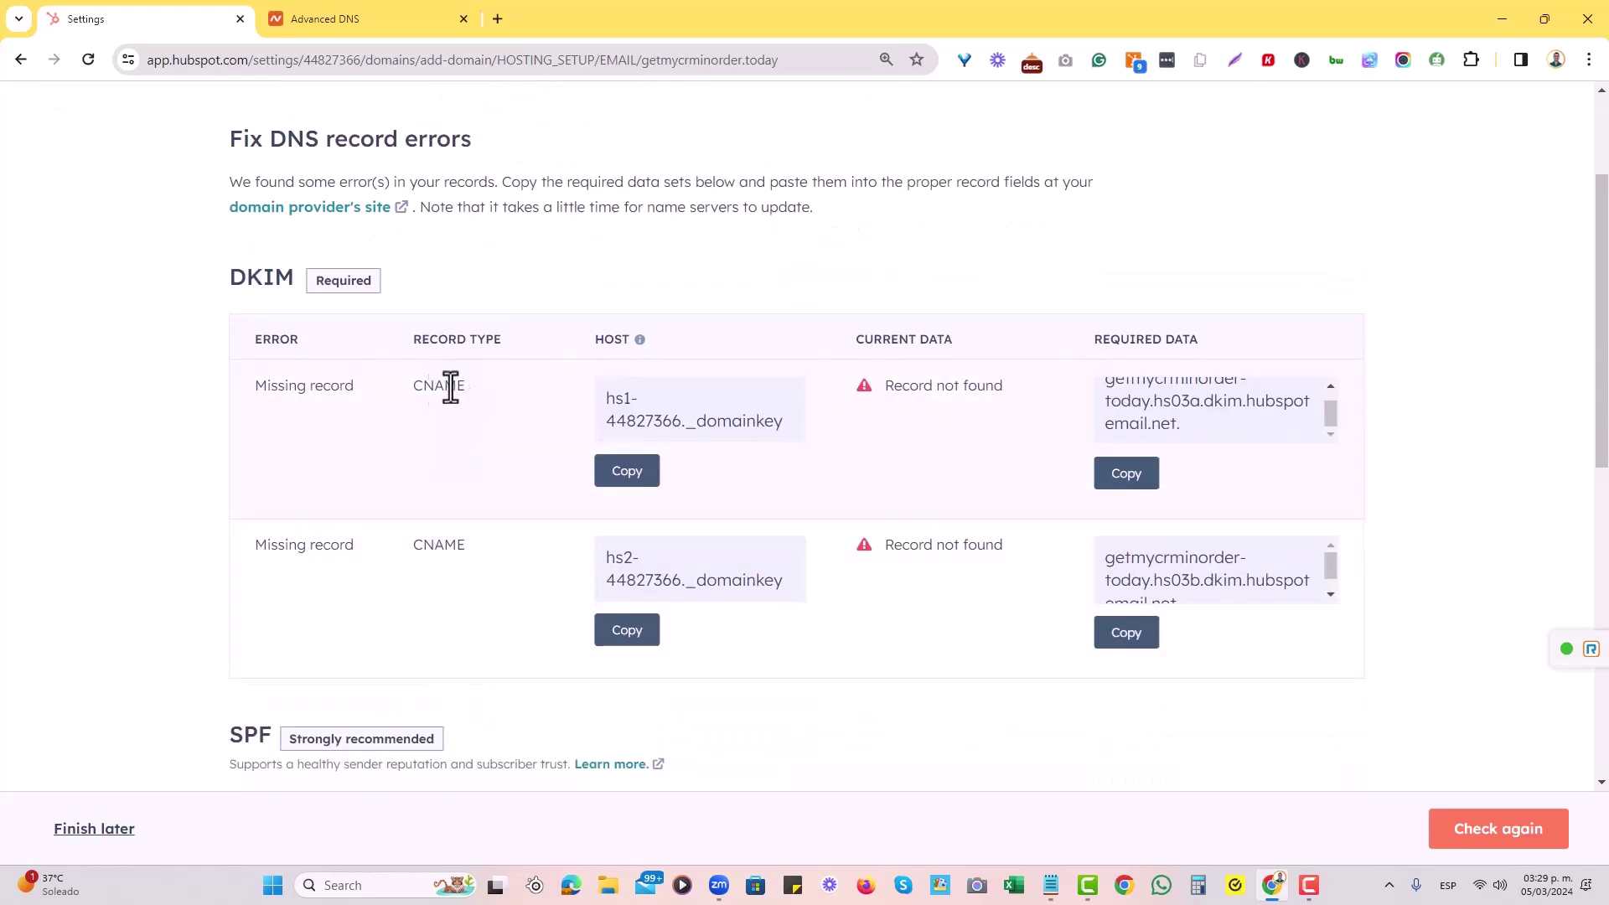
left_click(661, 478)
left_click(627, 471)
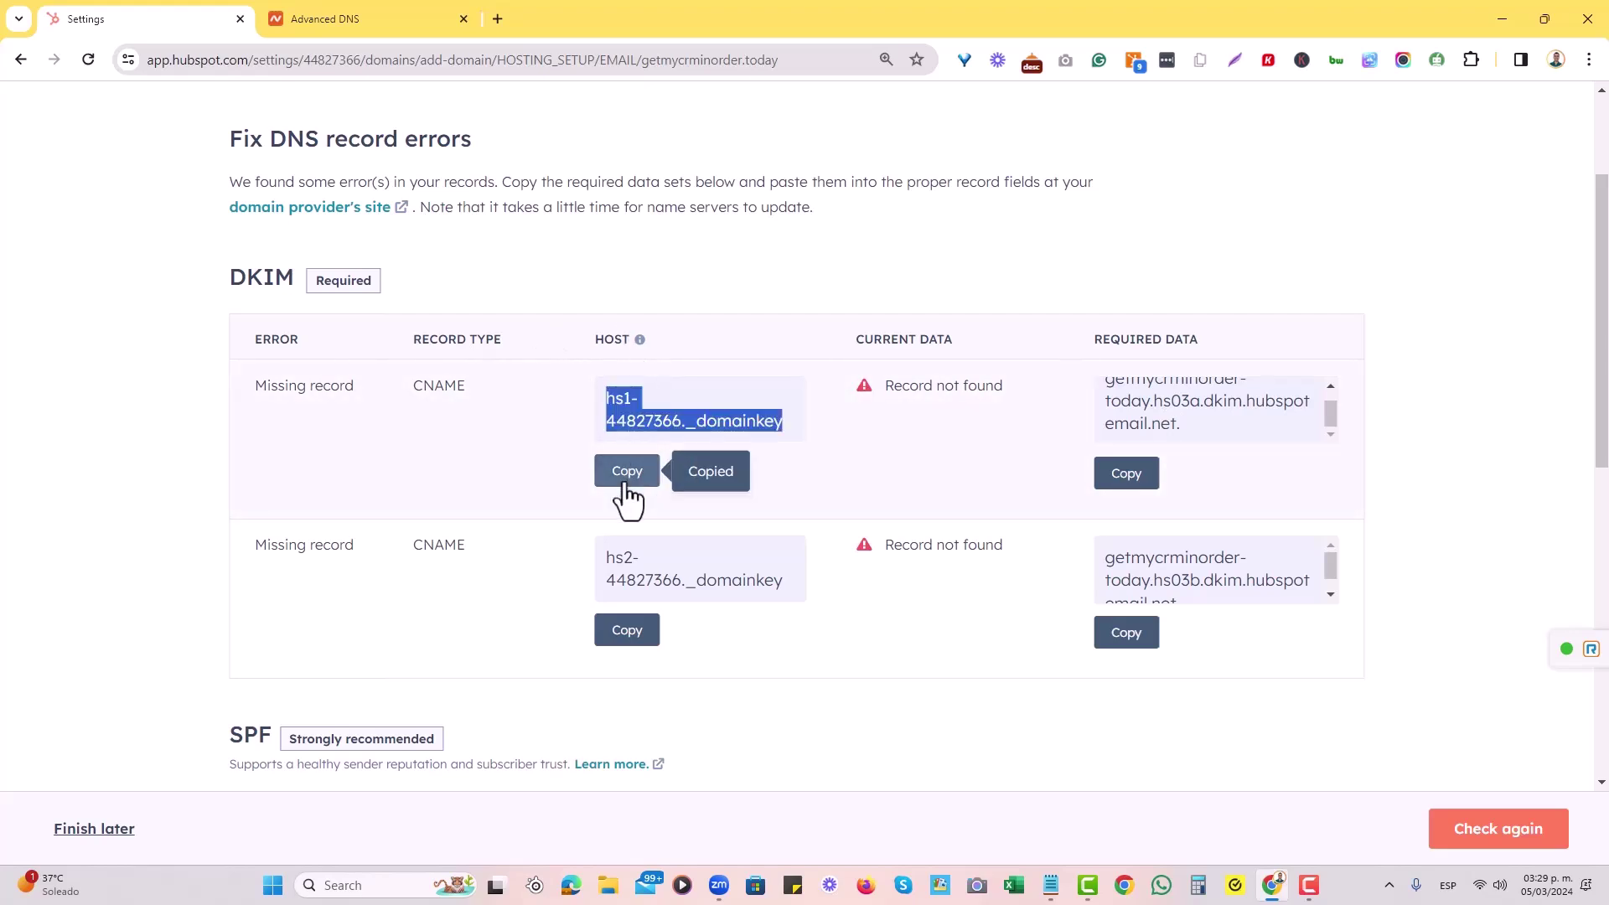
Add a new CNAME record in Namecheap with host hs1-44827366._domainkey.
left_click(387, 12)
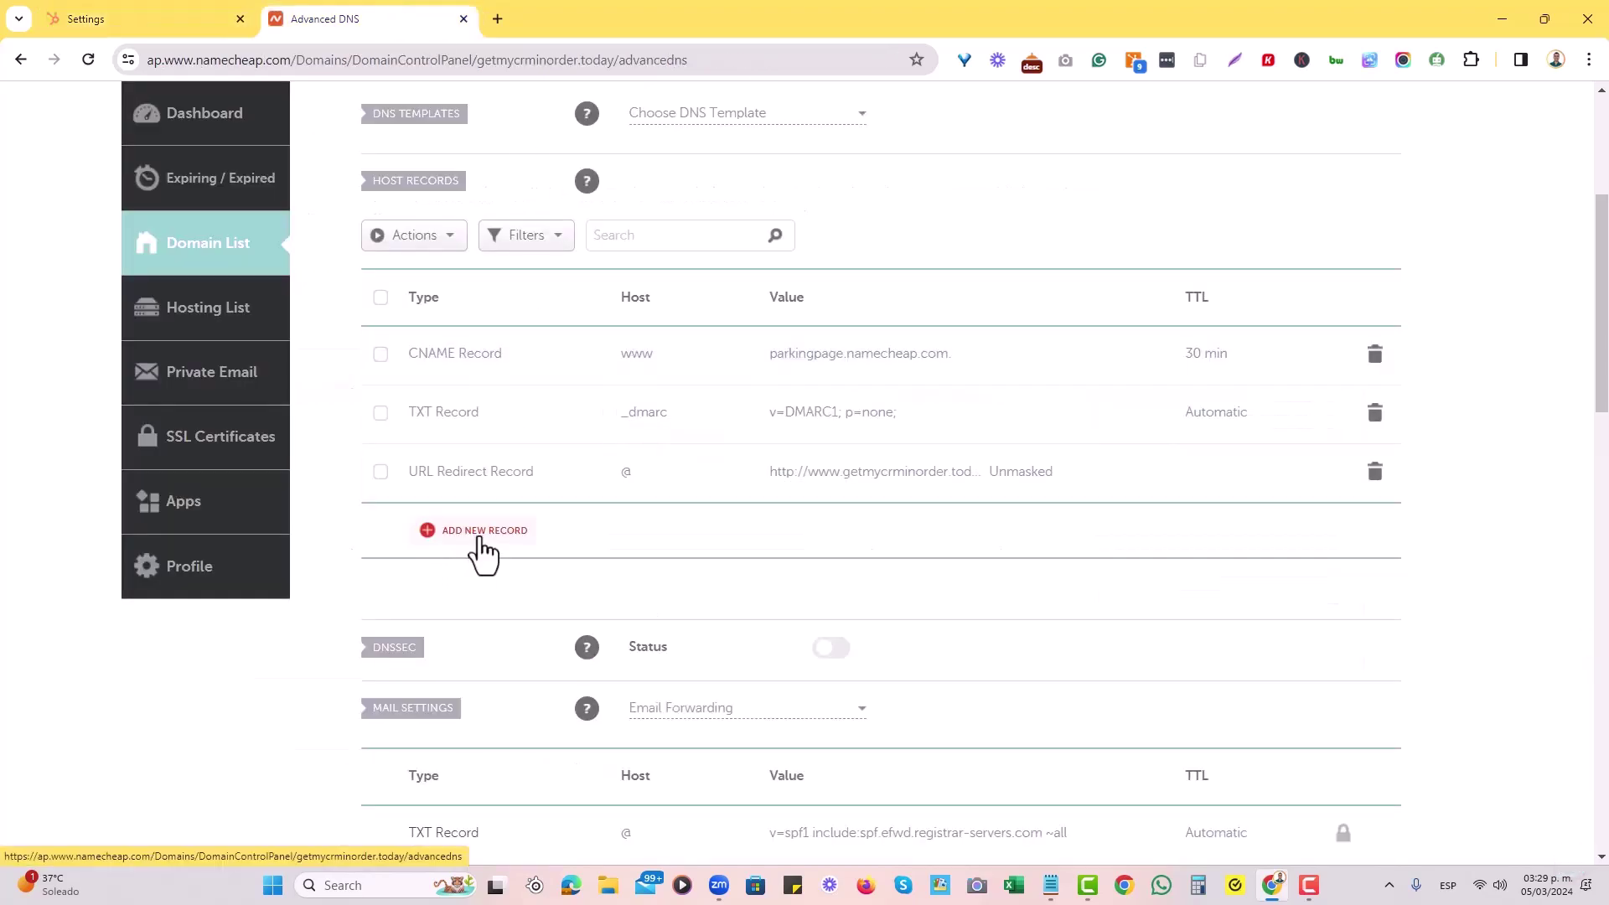
left_click(478, 534)
scroll(517, 389, "down", 3)
left_click(517, 378)
scroll(657, 413, "up", 2)
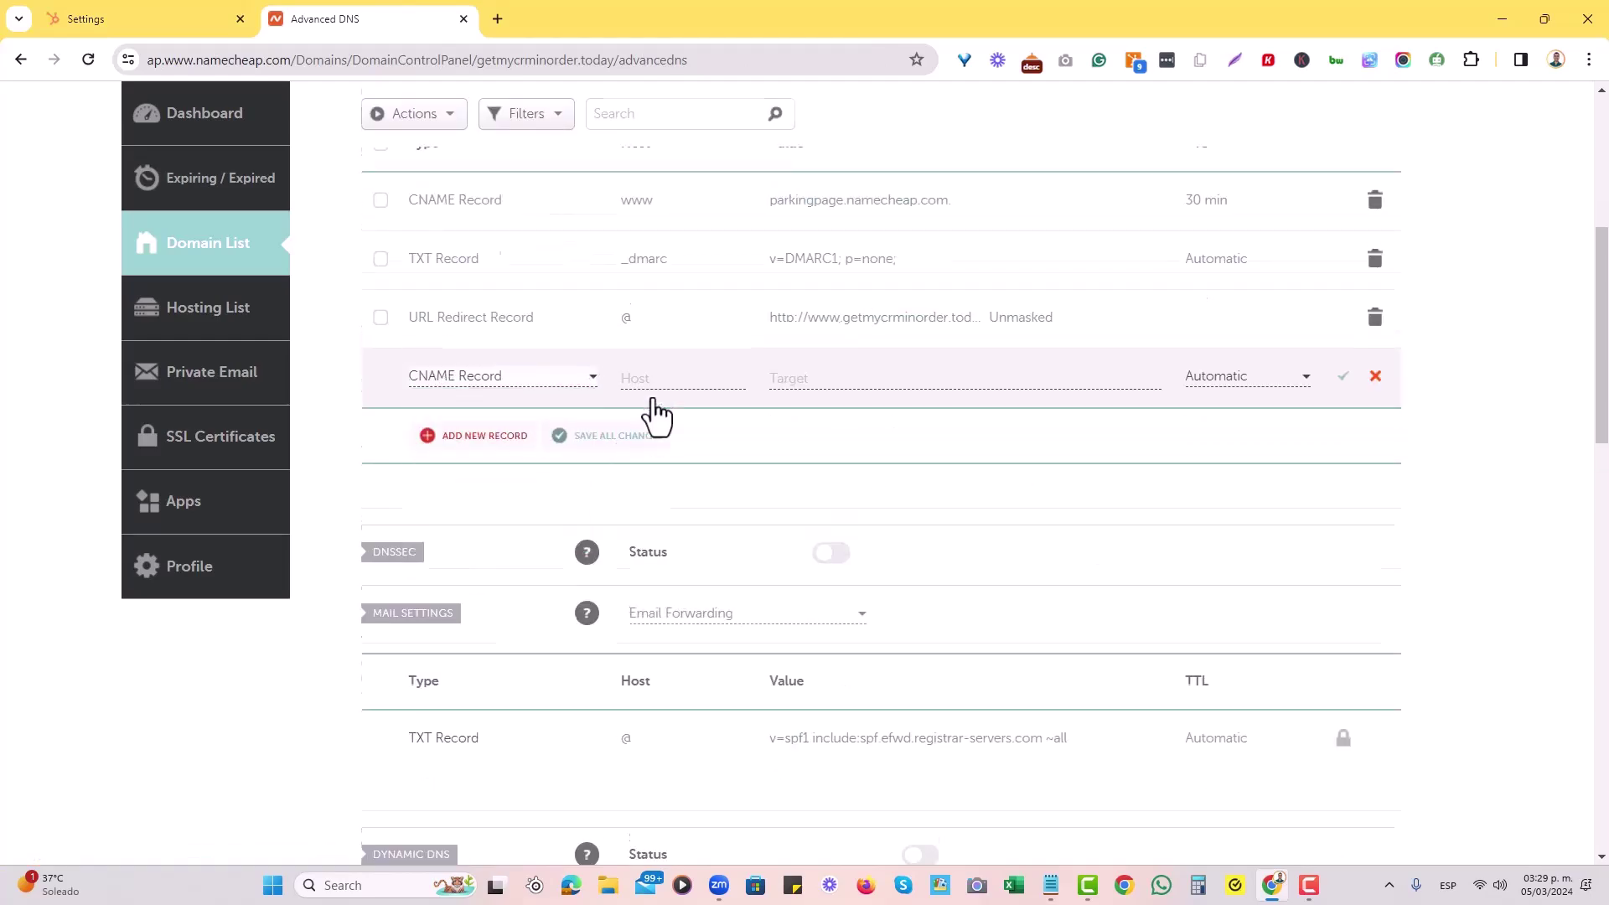
left_click(672, 473)
key("ctrl+v")
Set its target to HubSpot's hs03a DKIM value with a trailing dot and save it.
left_click(176, 18)
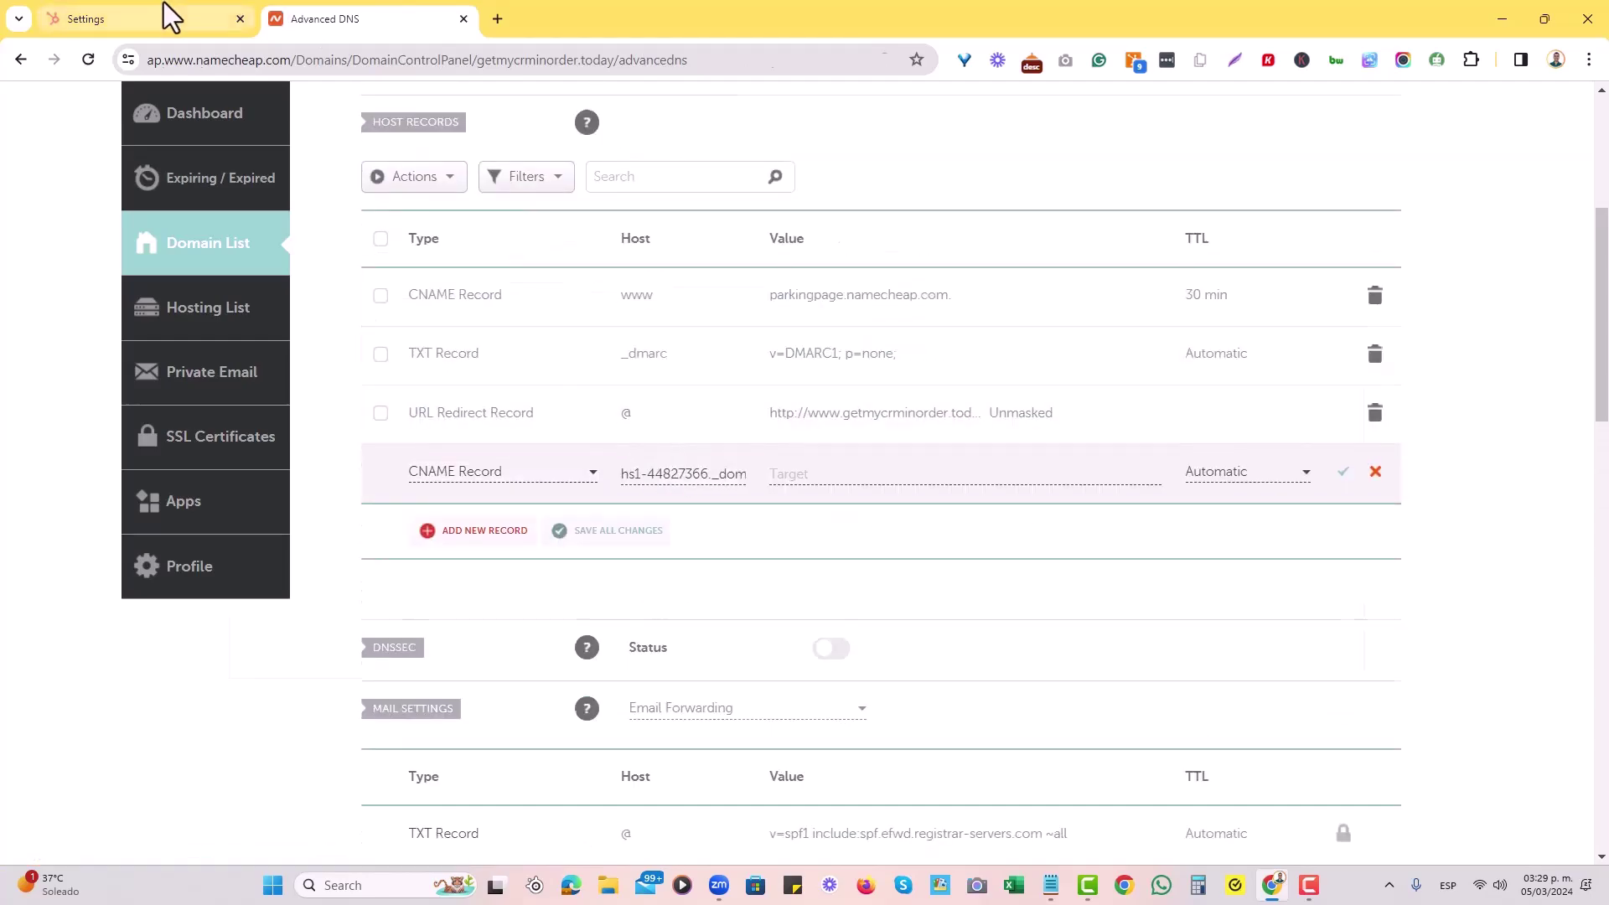
left_click(1128, 476)
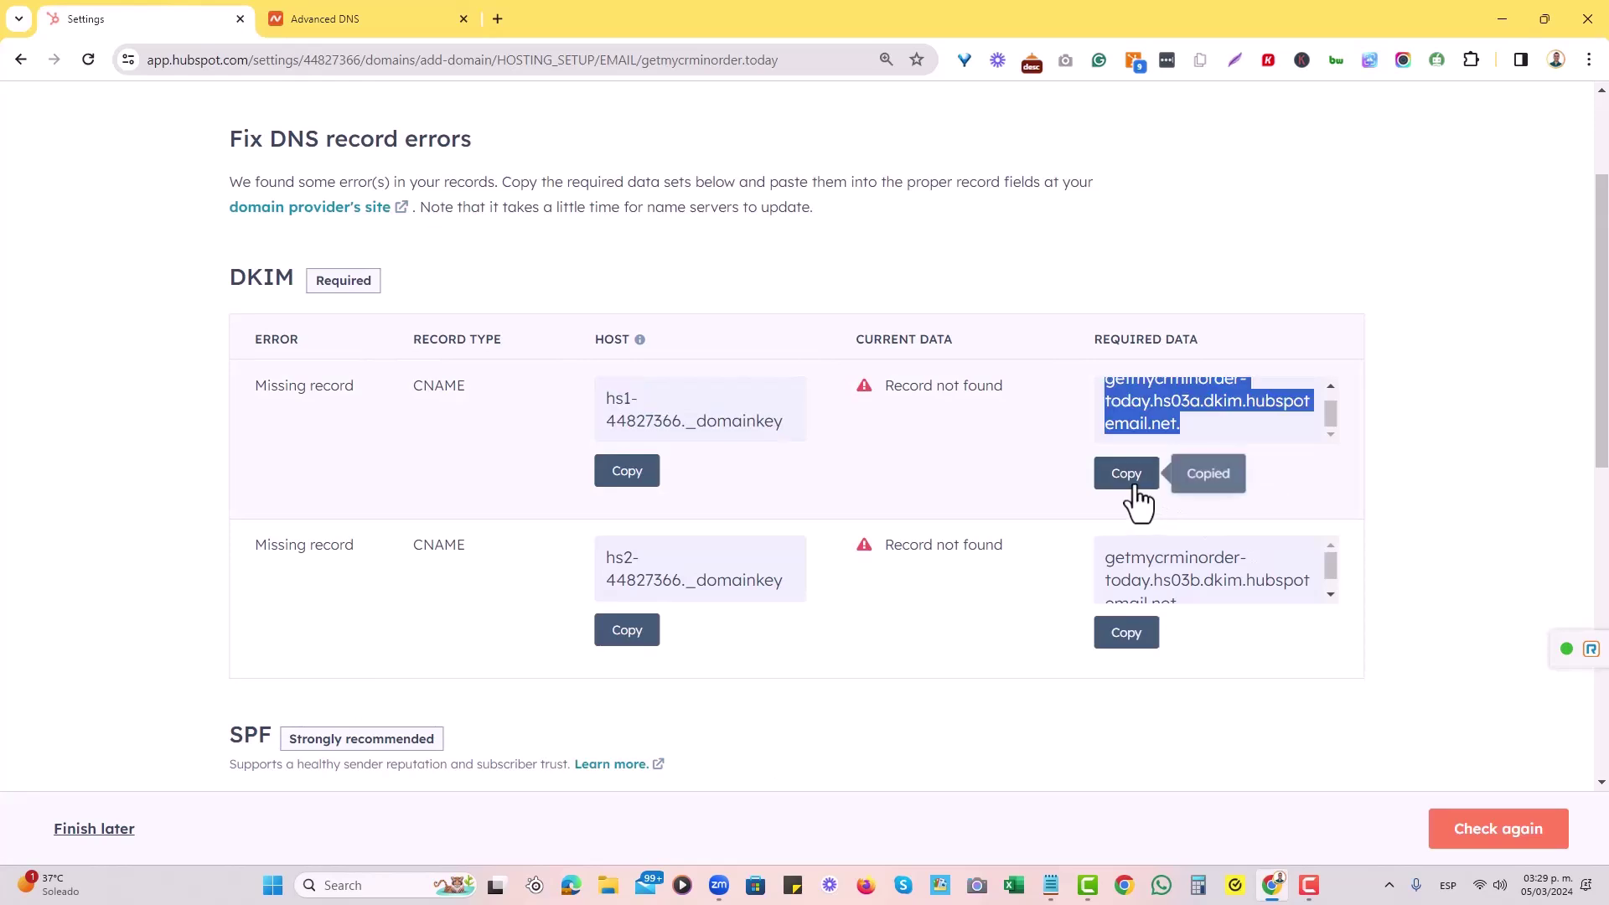
left_click(359, 19)
left_click(929, 475)
key("ctrl+v")
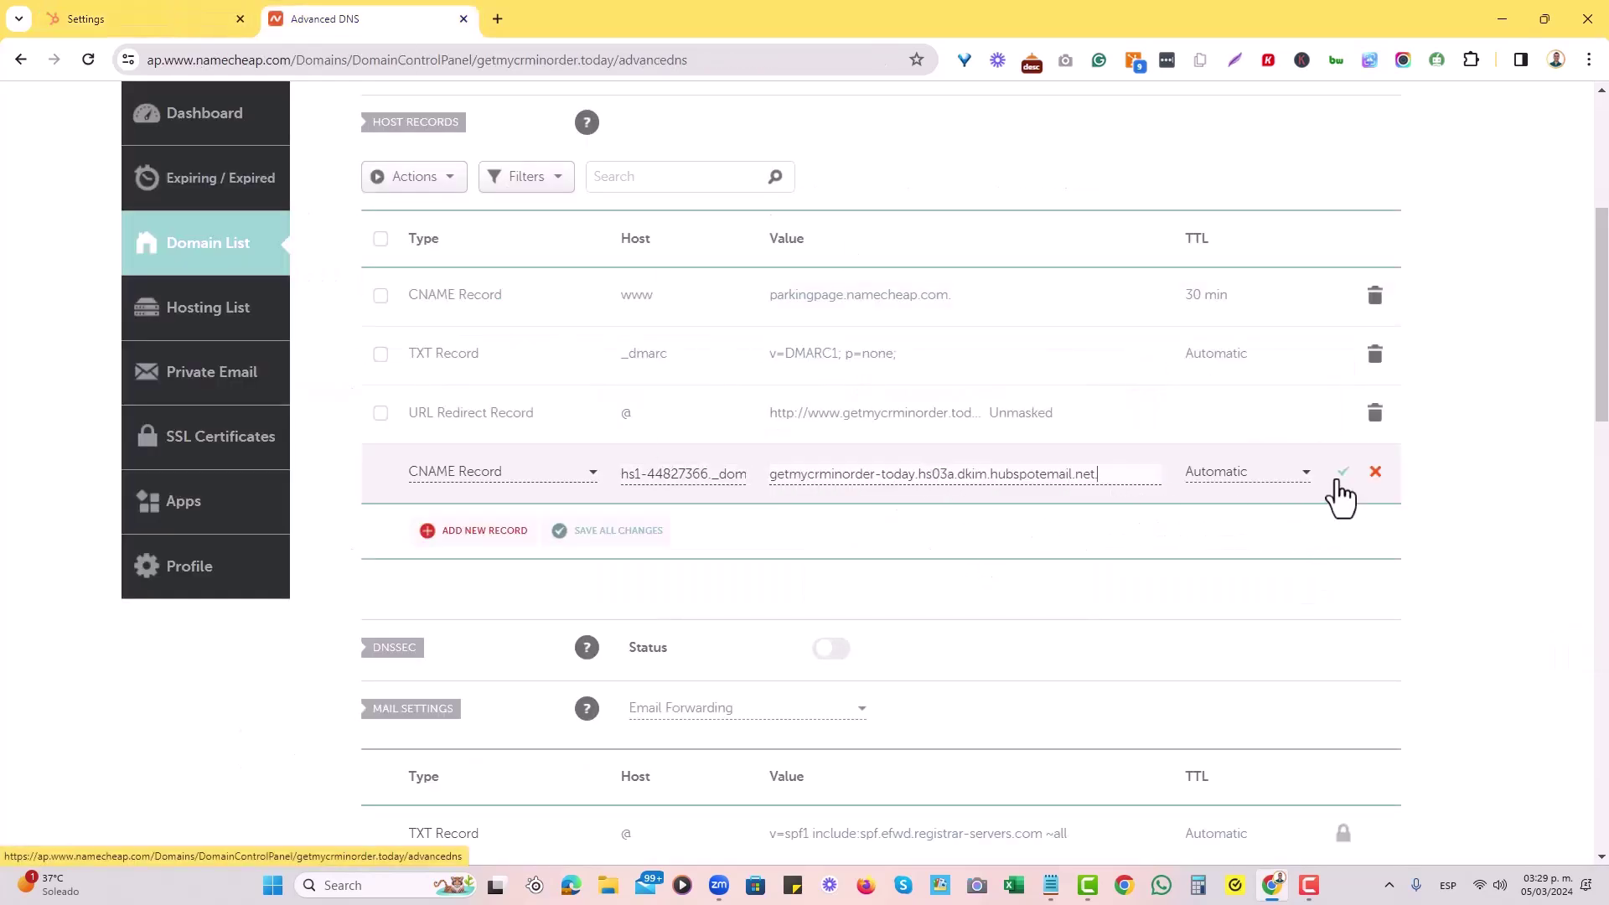
type(".")
left_click(1341, 476)
scroll(830, 436, "up", 2)
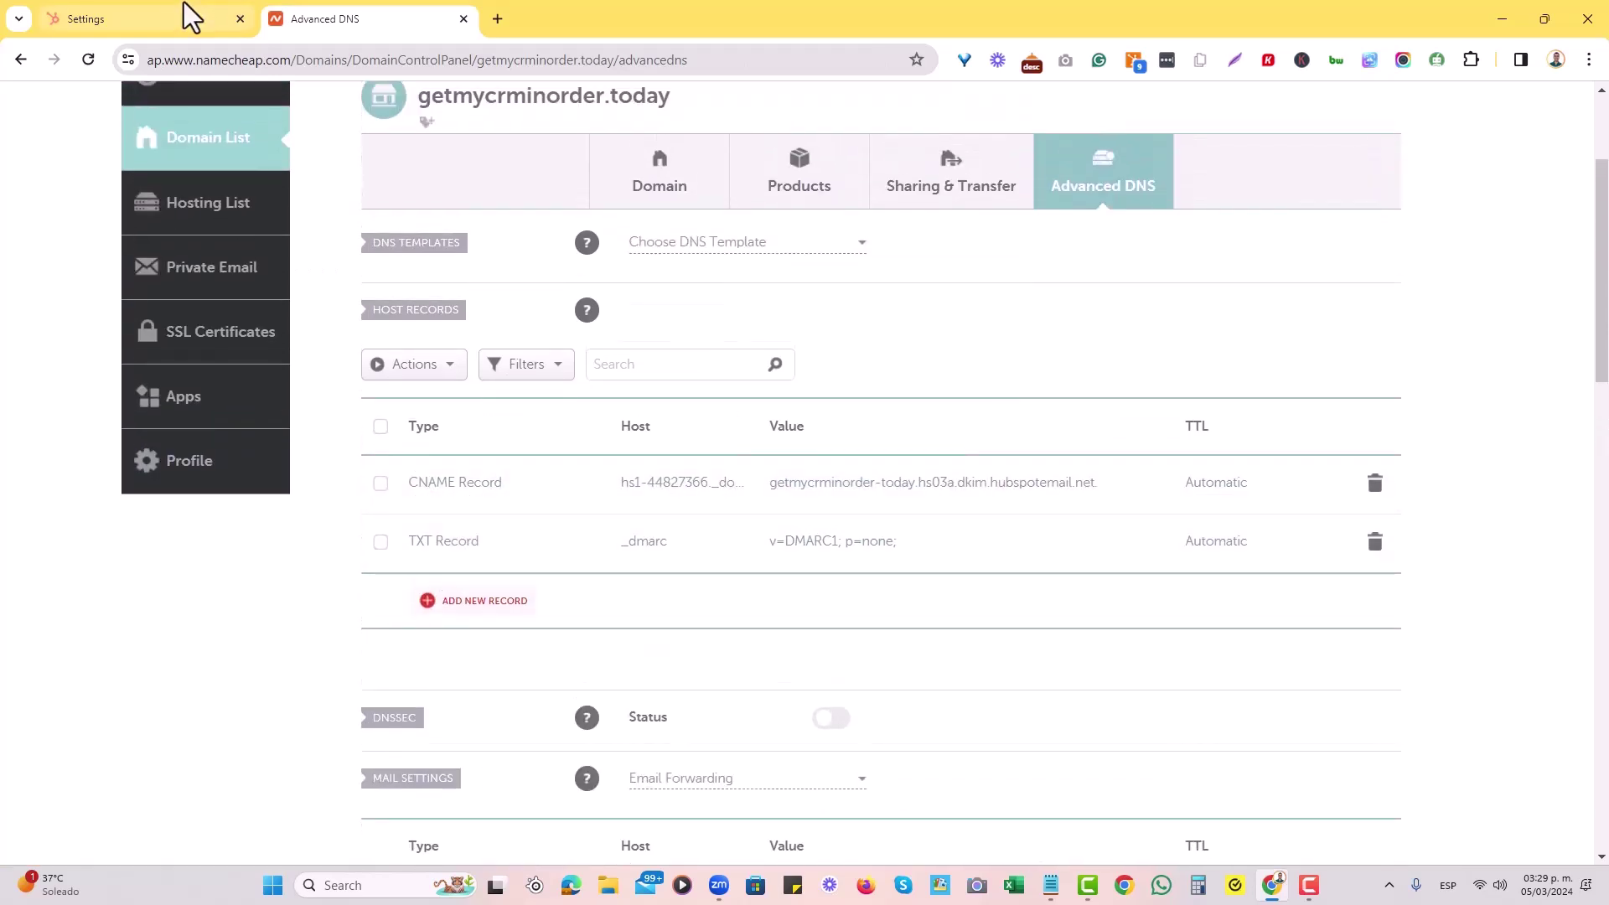
Add a second CNAME record with host hs2-44827366._domainkey copied from HubSpot.
left_click(201, 18)
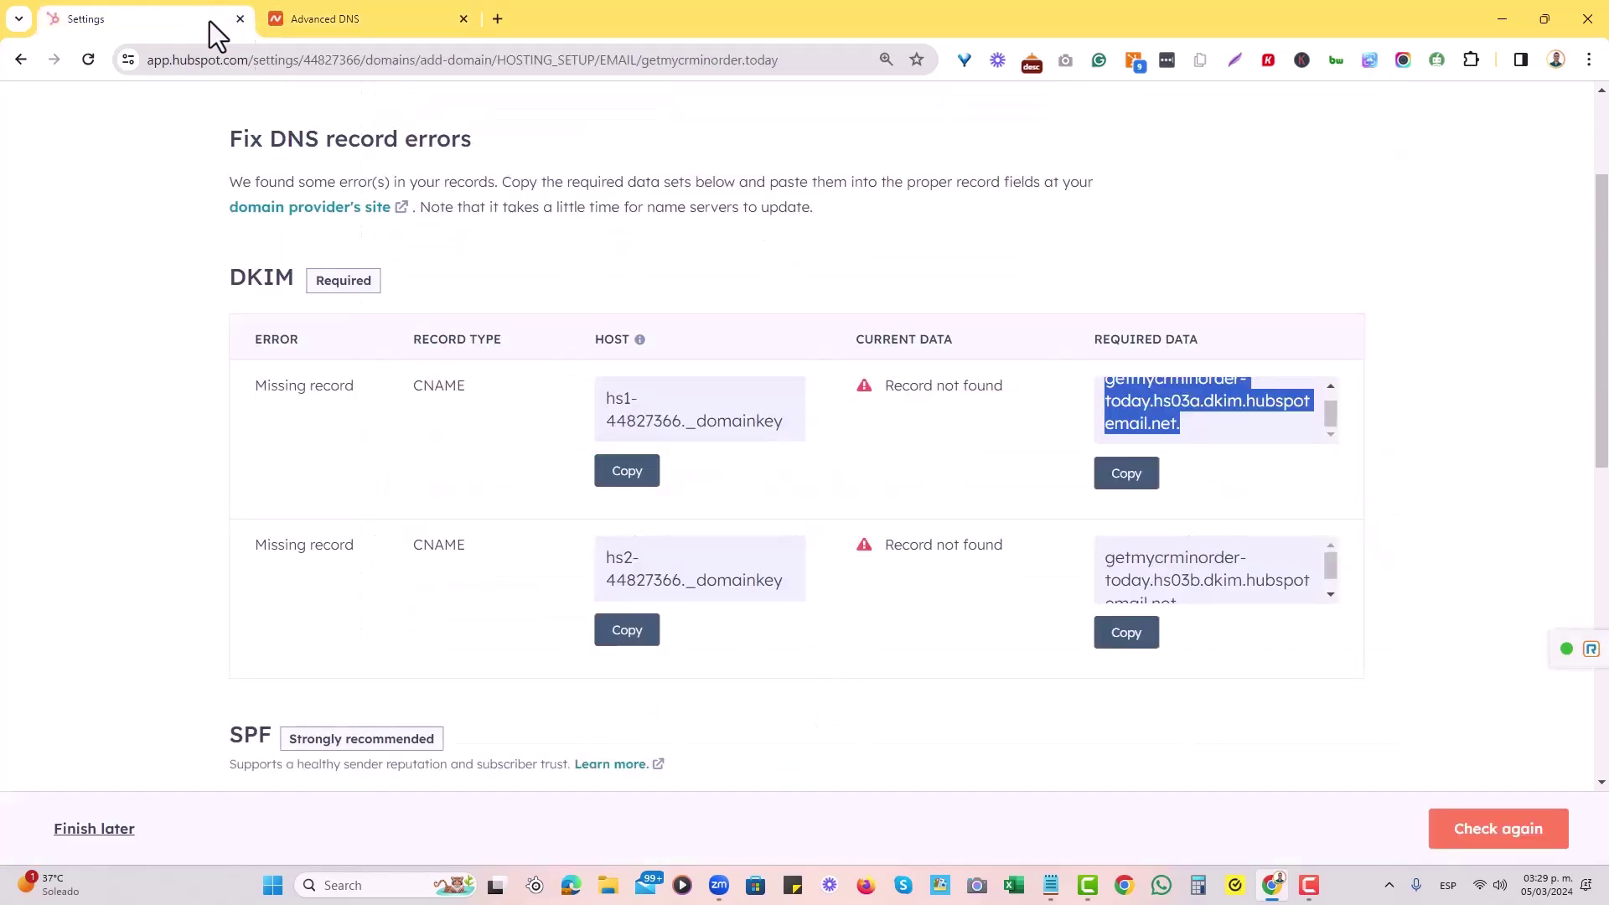
left_click(636, 639)
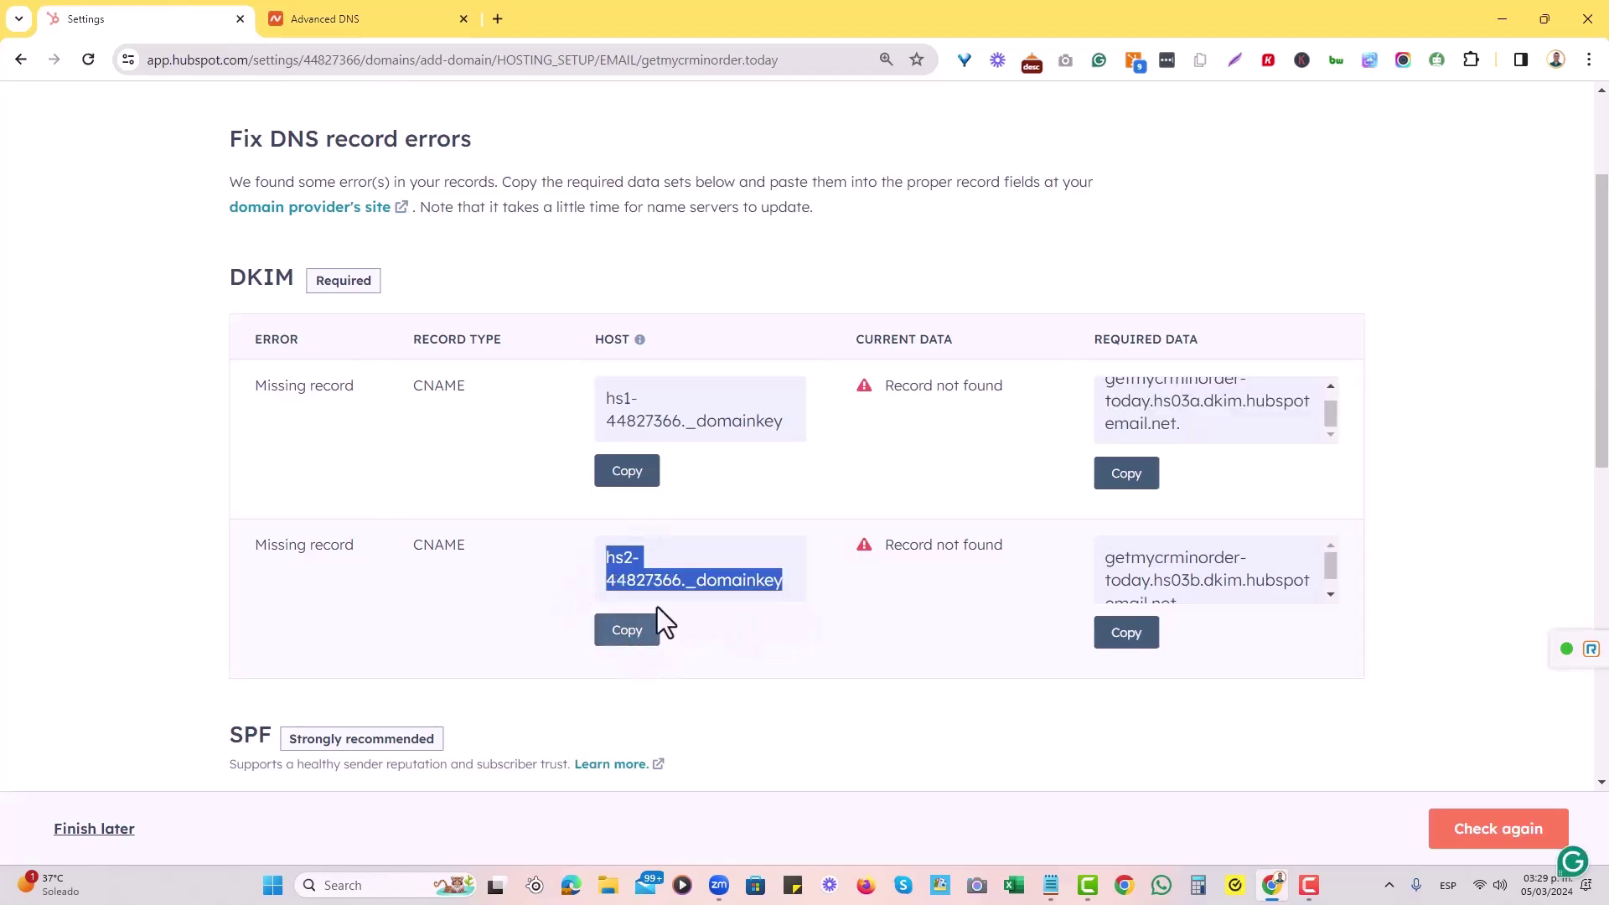
left_click(285, 17)
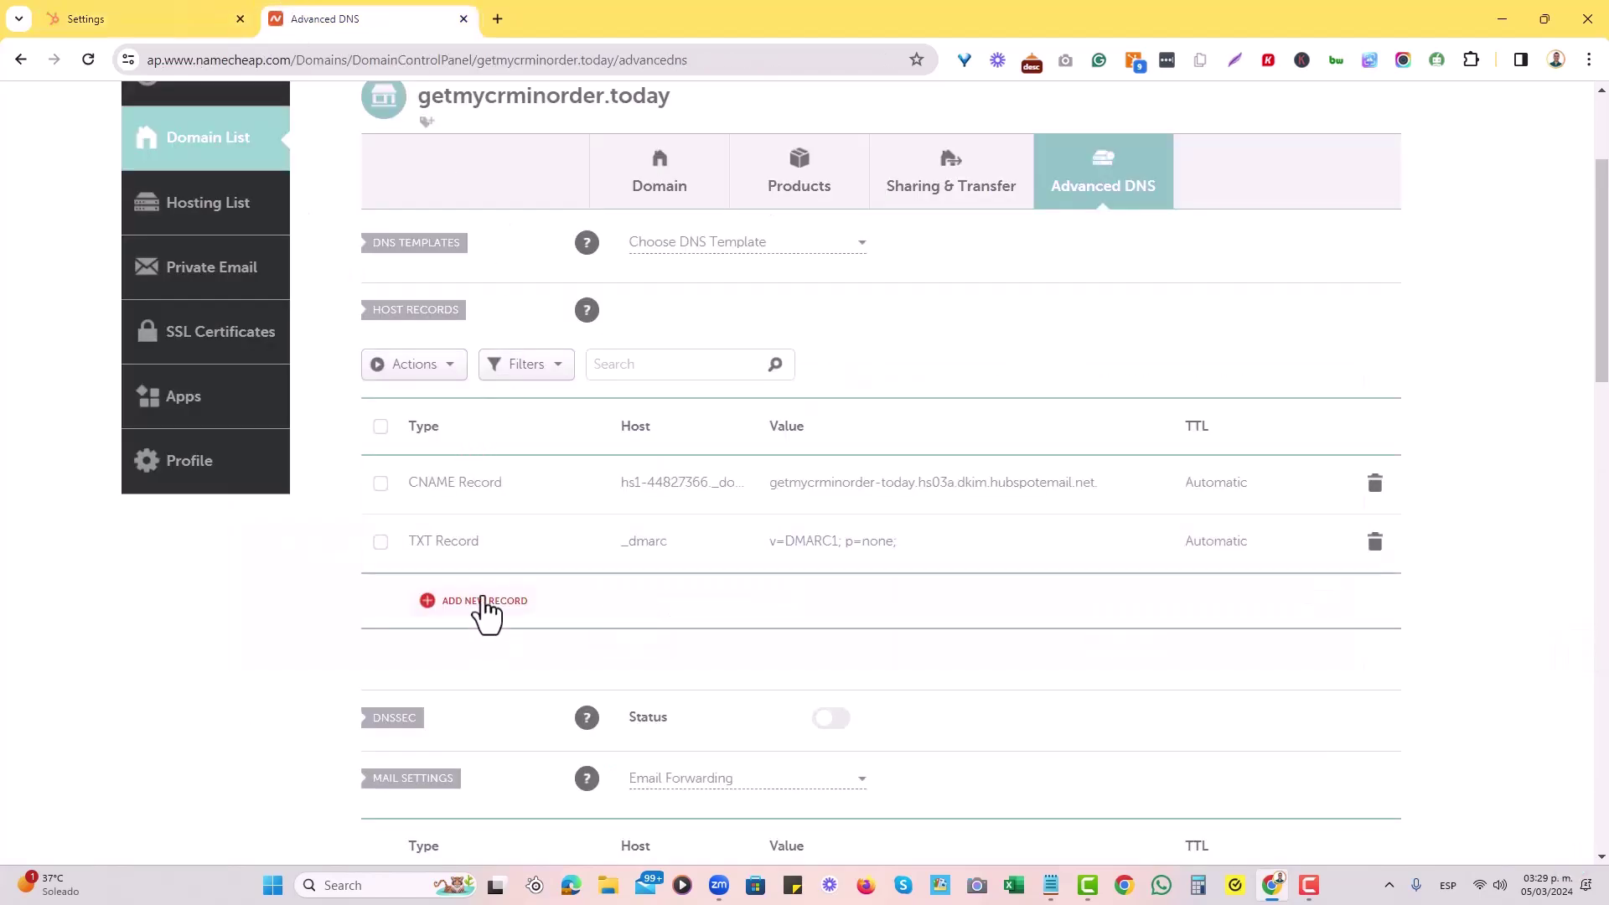
left_click(484, 600)
scroll(478, 616, "down", 3)
left_click(500, 377)
scroll(502, 469, "down", 3)
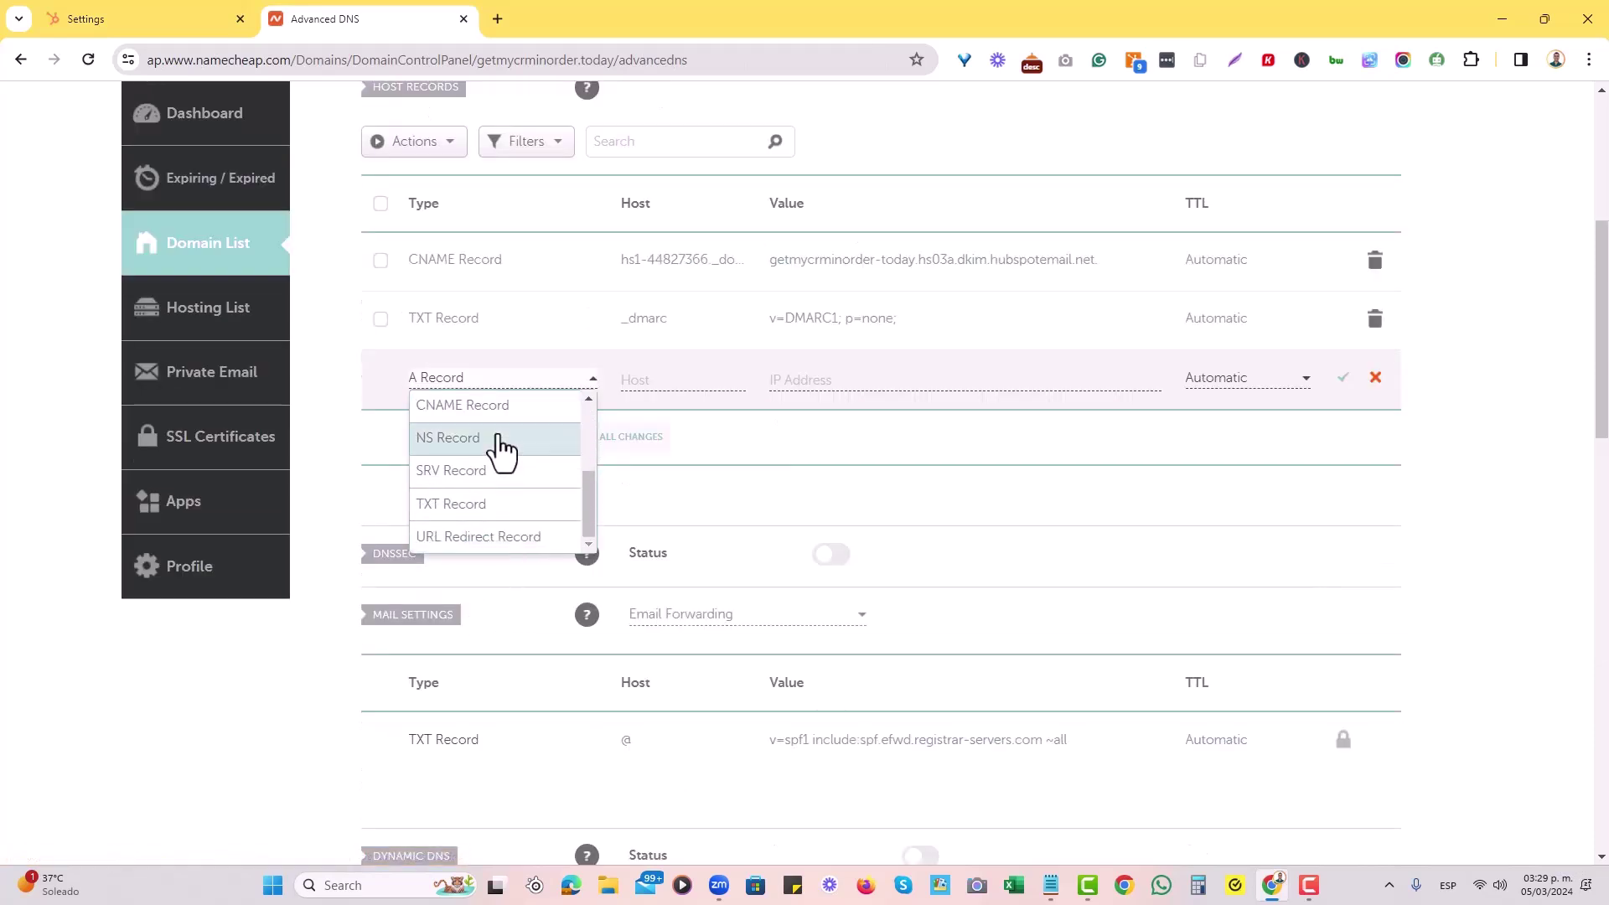
left_click(507, 407)
left_click(646, 379)
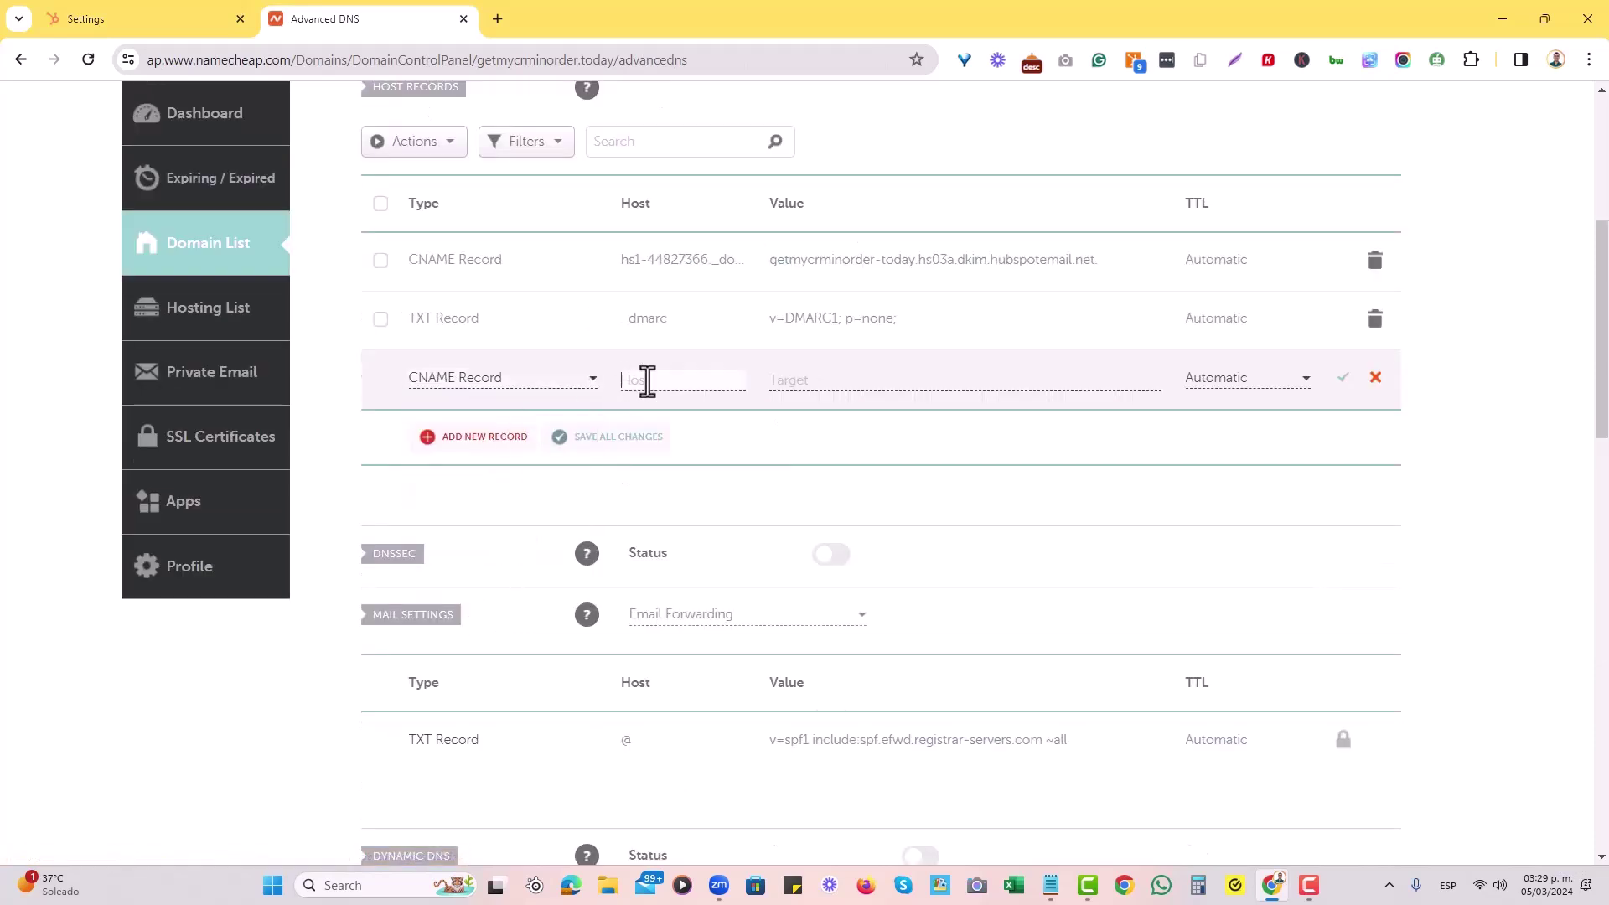
key("ctrl+v")
Point it to getmycrminorder-today.hs03b.dkim.hubspotemail.net, save it and reload the records.
key("ctrl+shift+Tab")
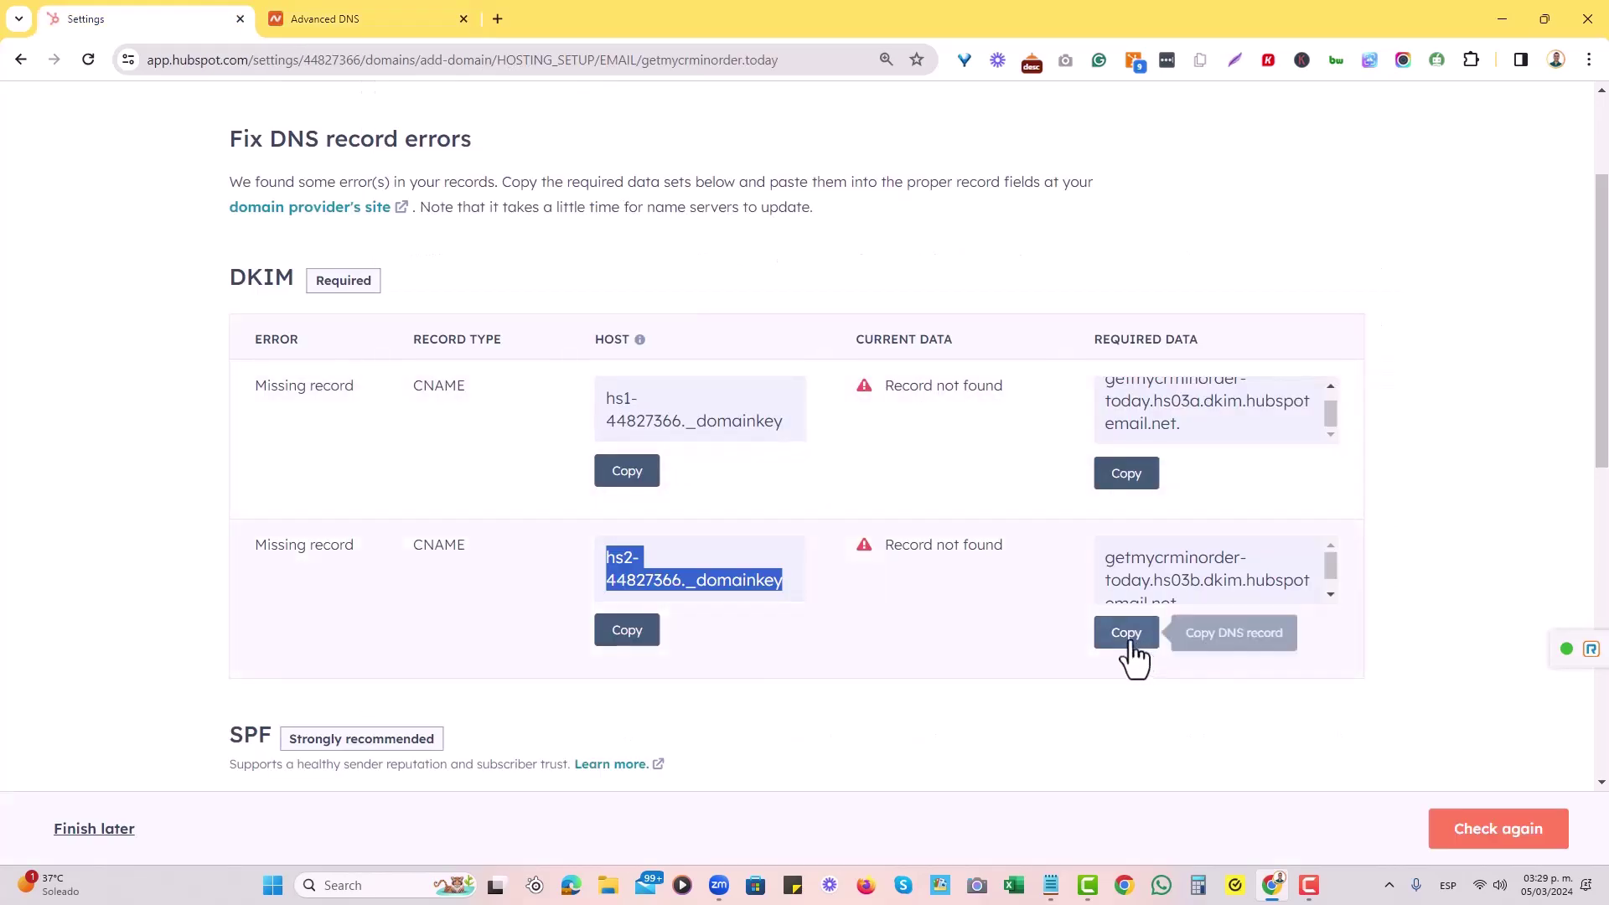
left_click(1127, 639)
left_click(396, 15)
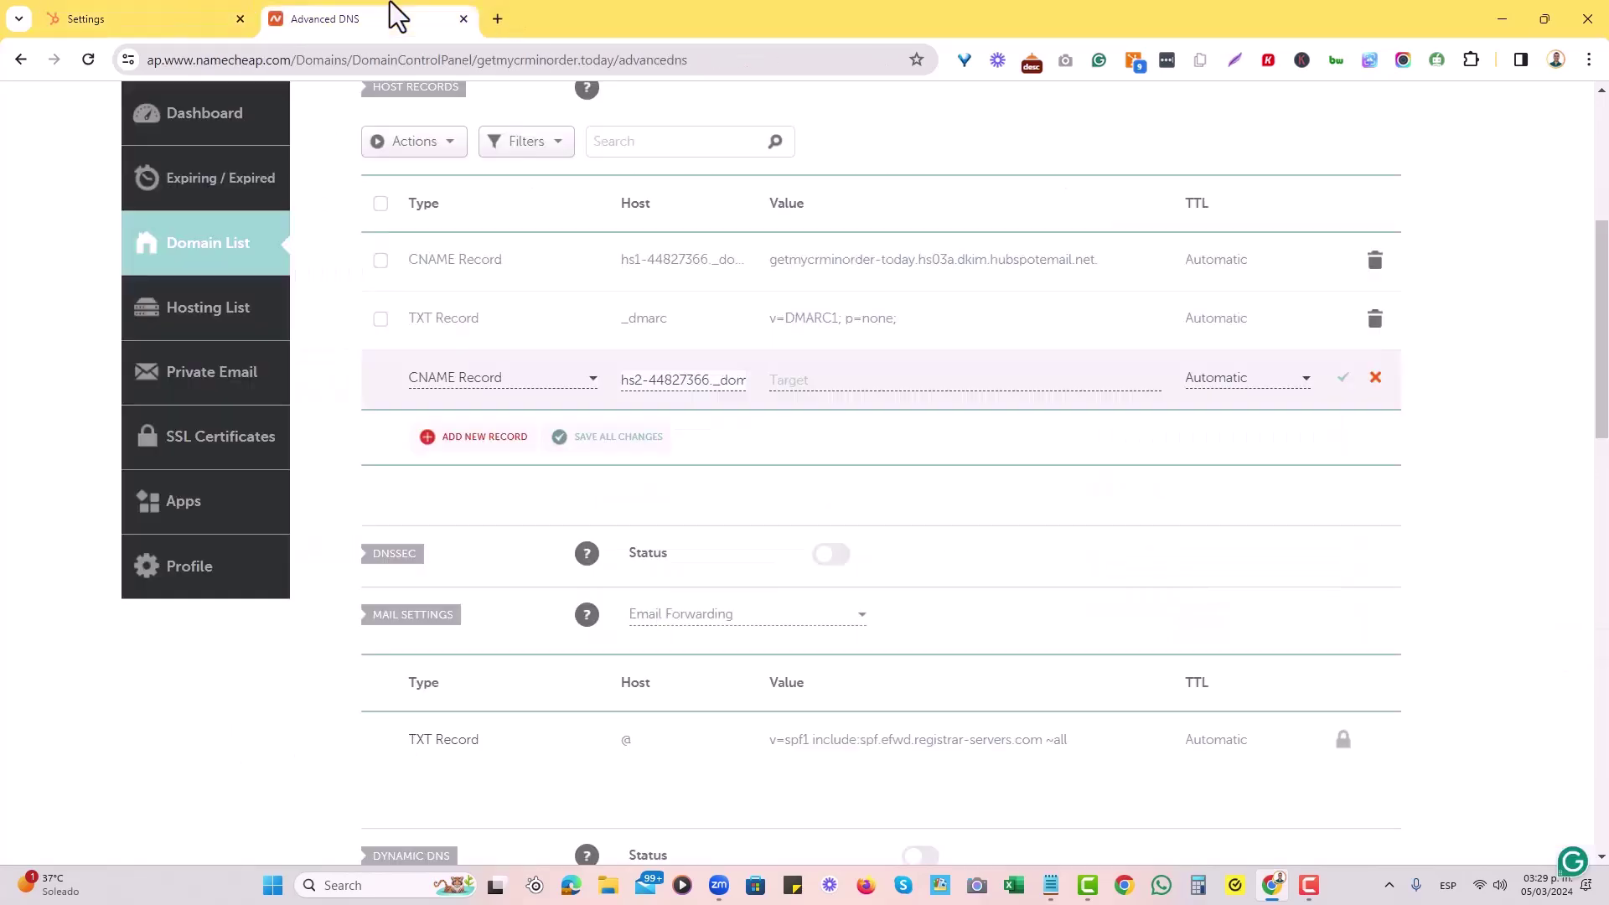
left_click(842, 380)
key("ctrl+v")
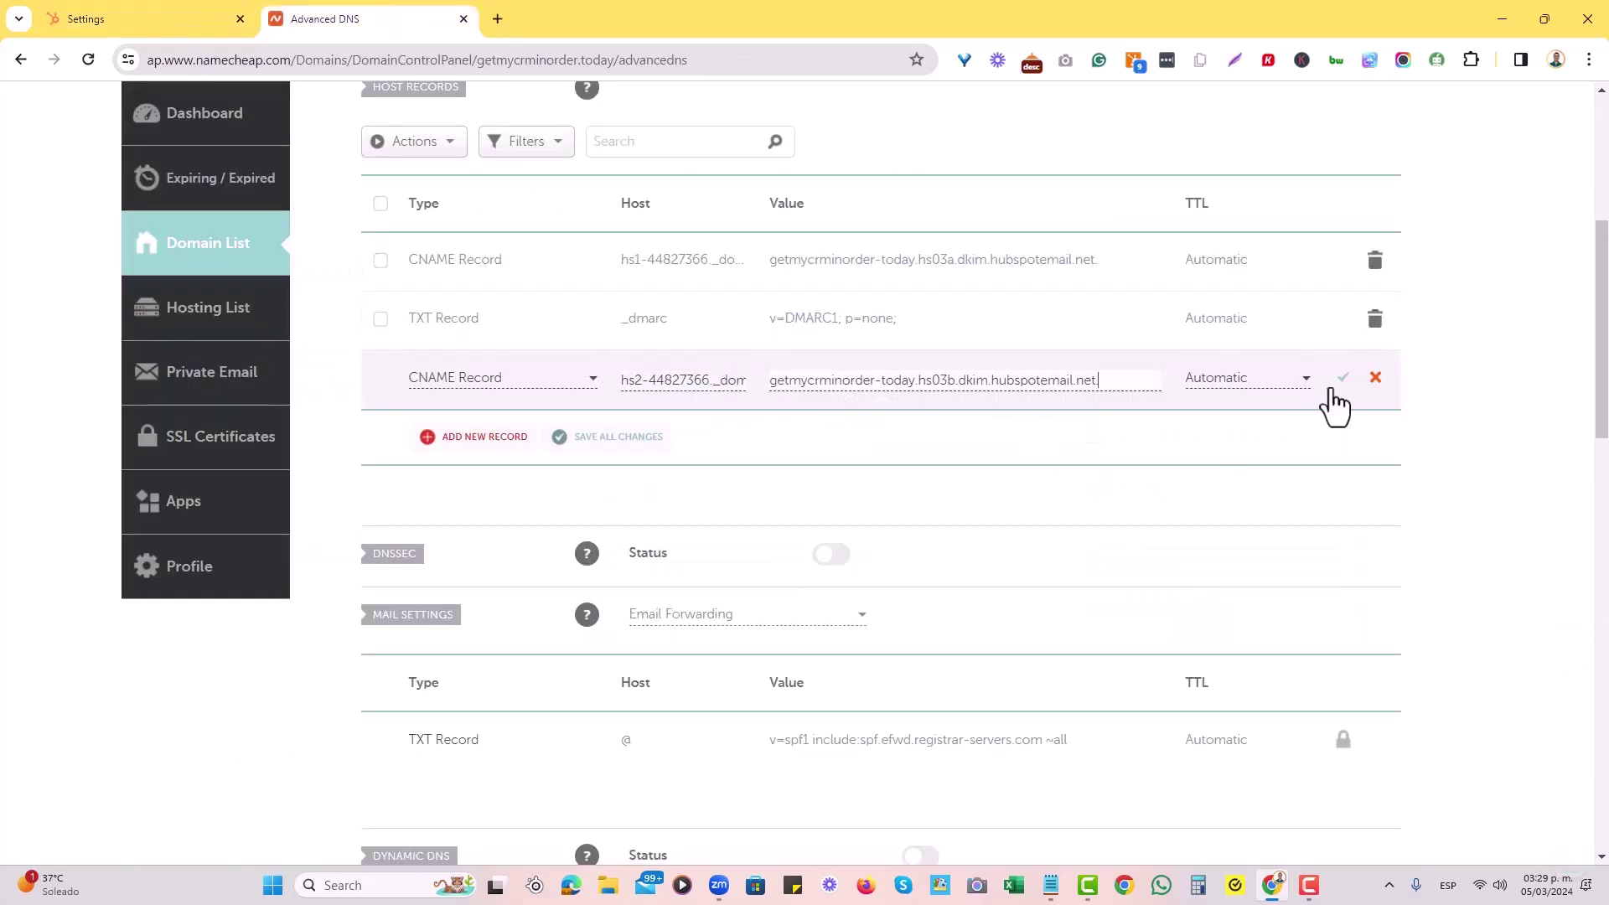
left_click(1342, 380)
scroll(747, 490, "down", 7)
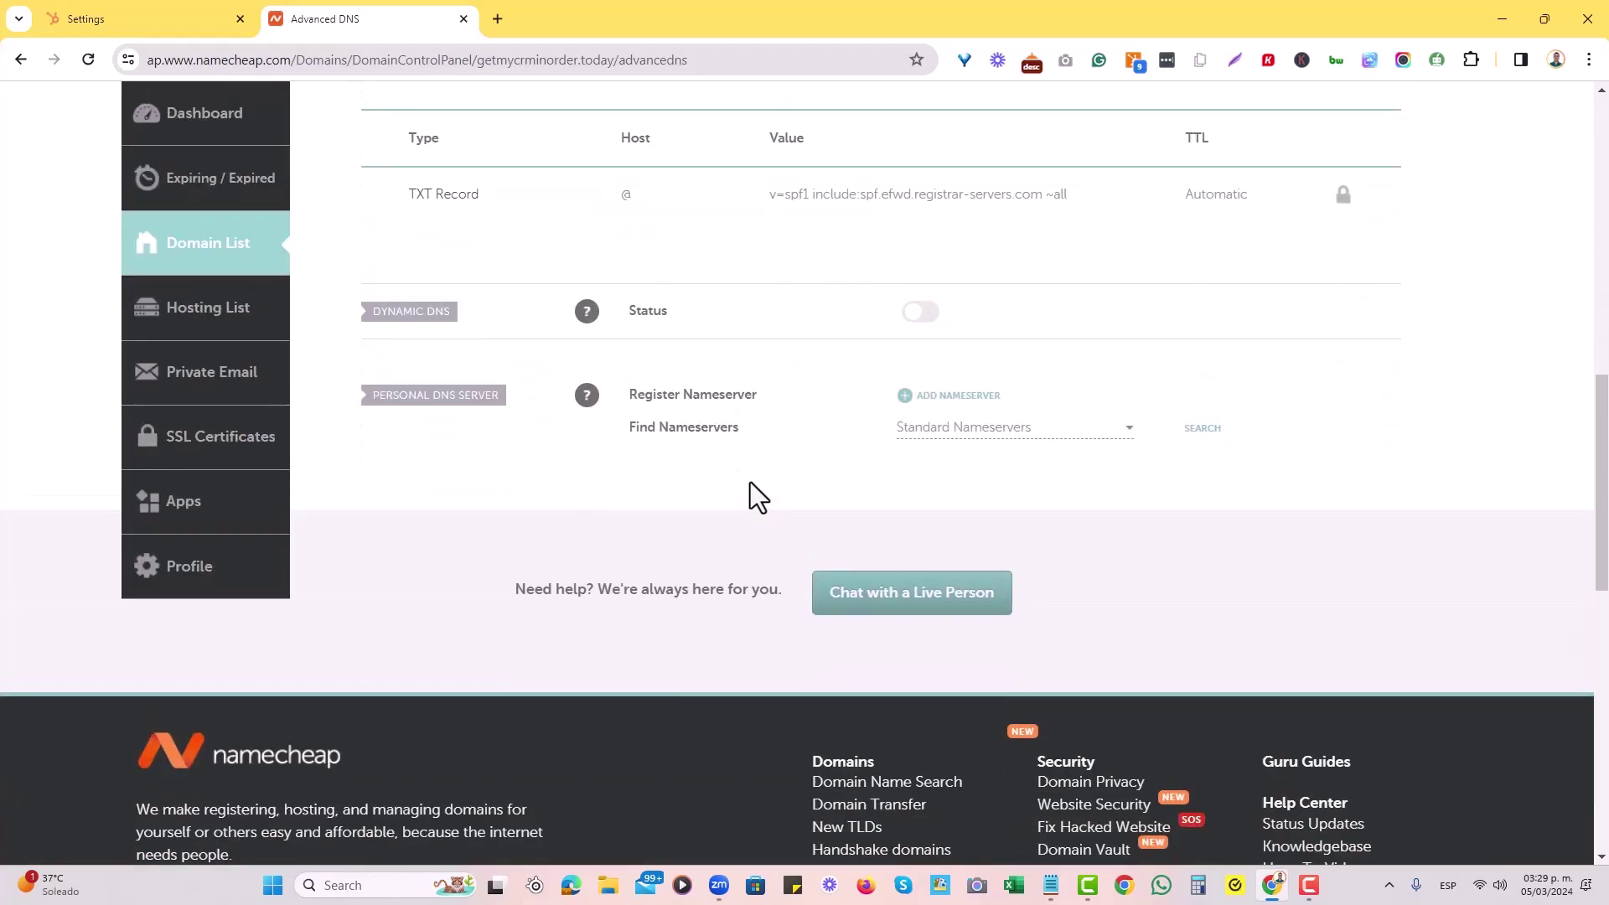
scroll(747, 490, "up", 12)
scroll(848, 484, "down", 3)
scroll(782, 511, "up", 1)
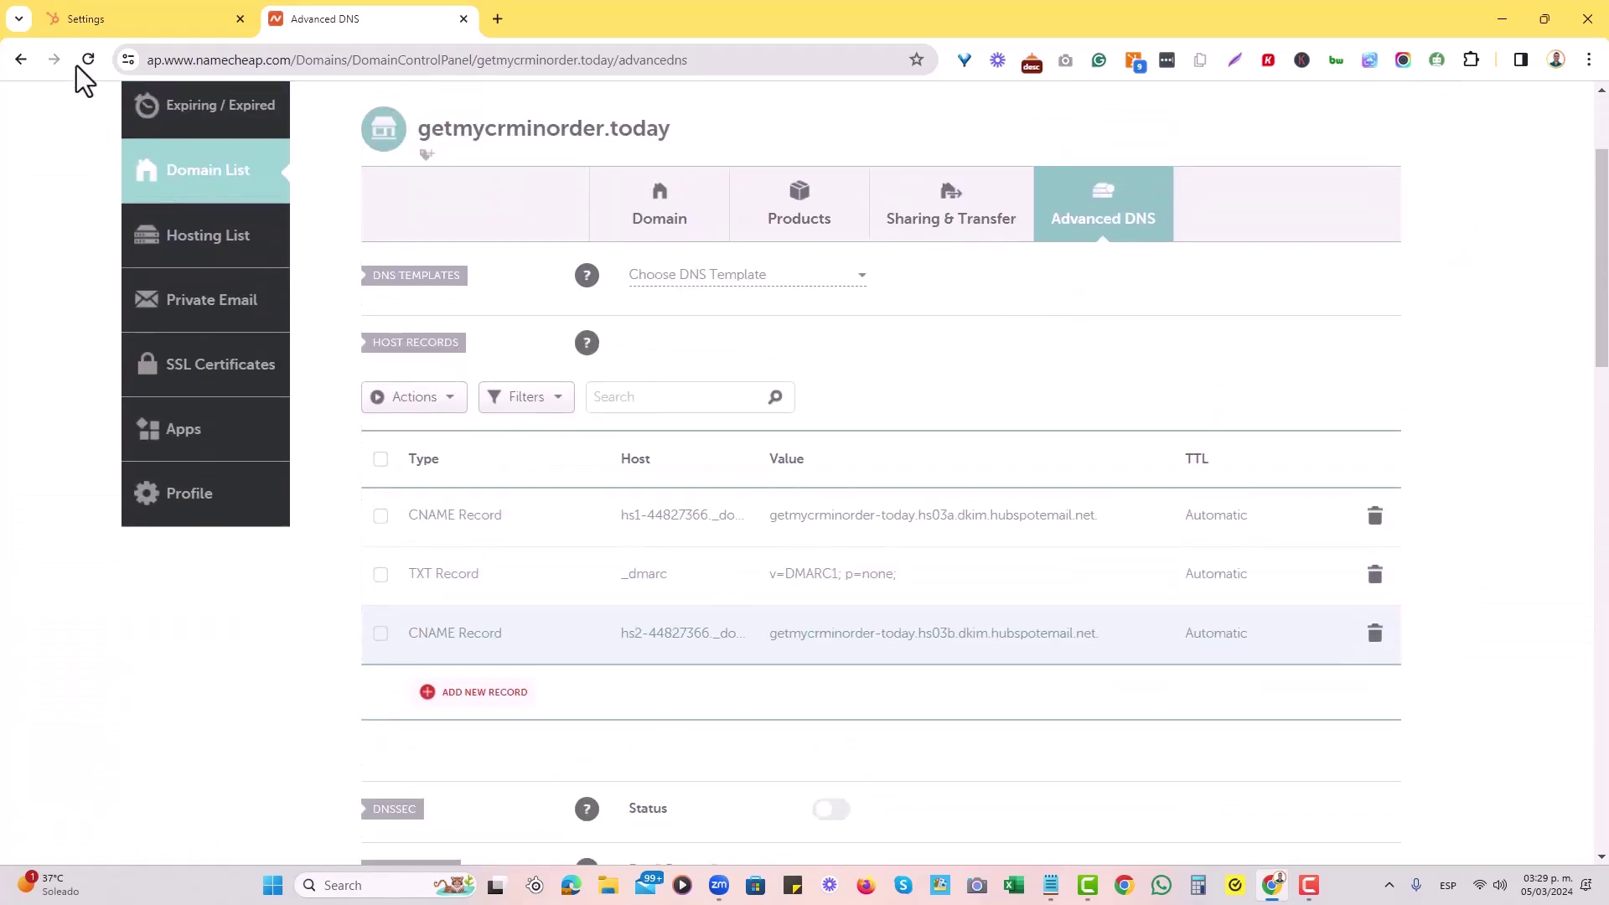
left_click(87, 60)
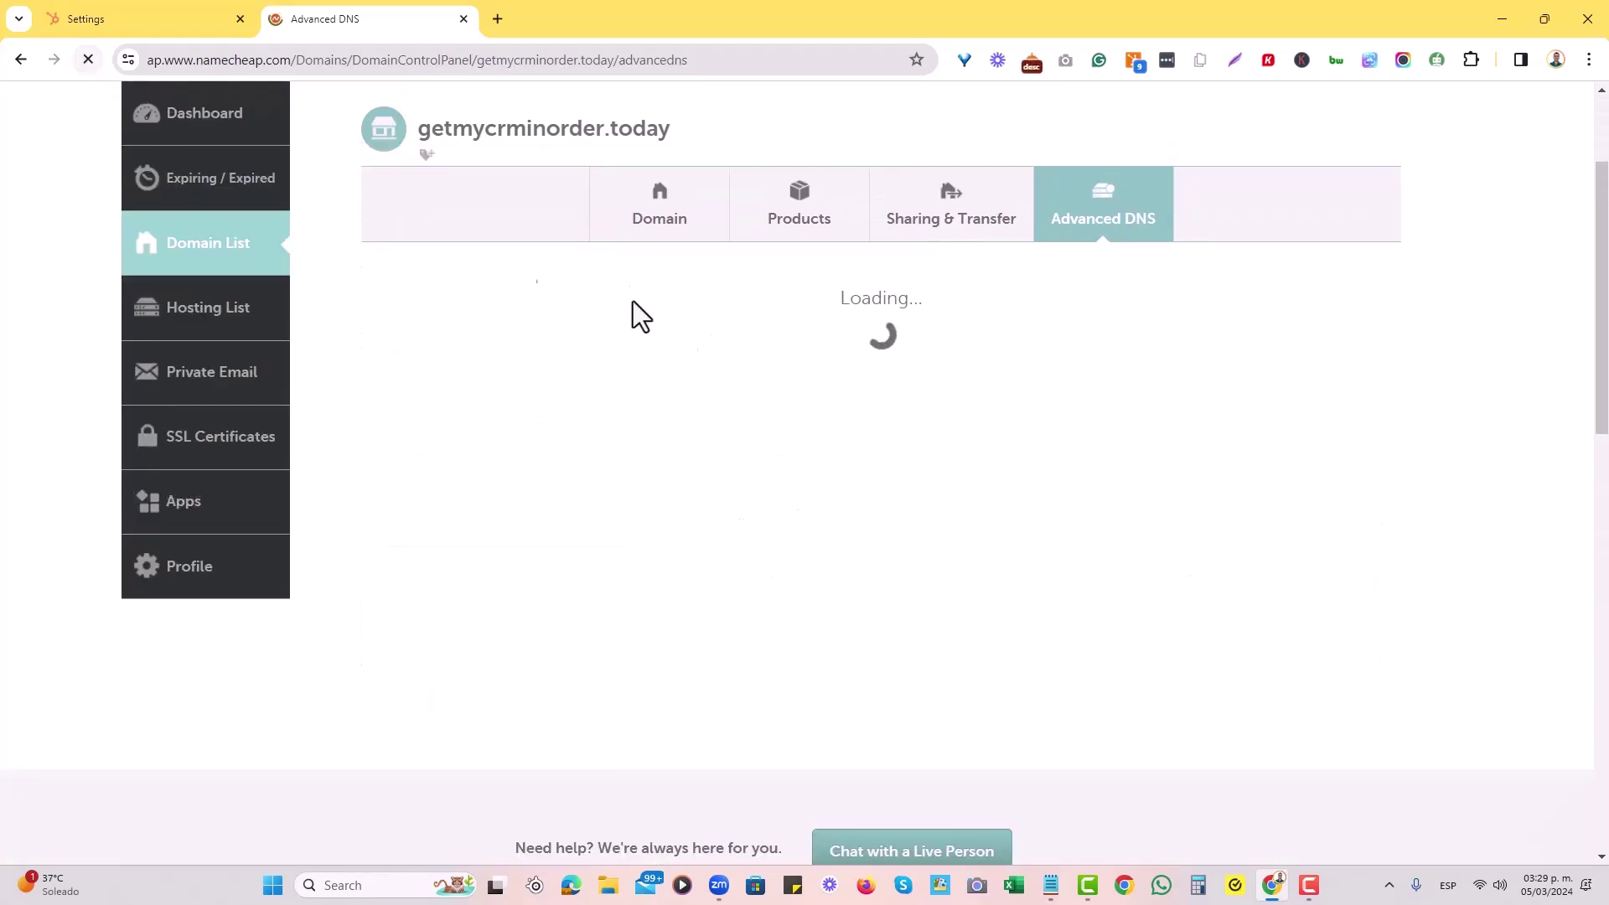
Re-check the domain's DNS in HubSpot until DKIM shows Connected.
key("ctrl+shift+Tab")
left_click(1484, 834)
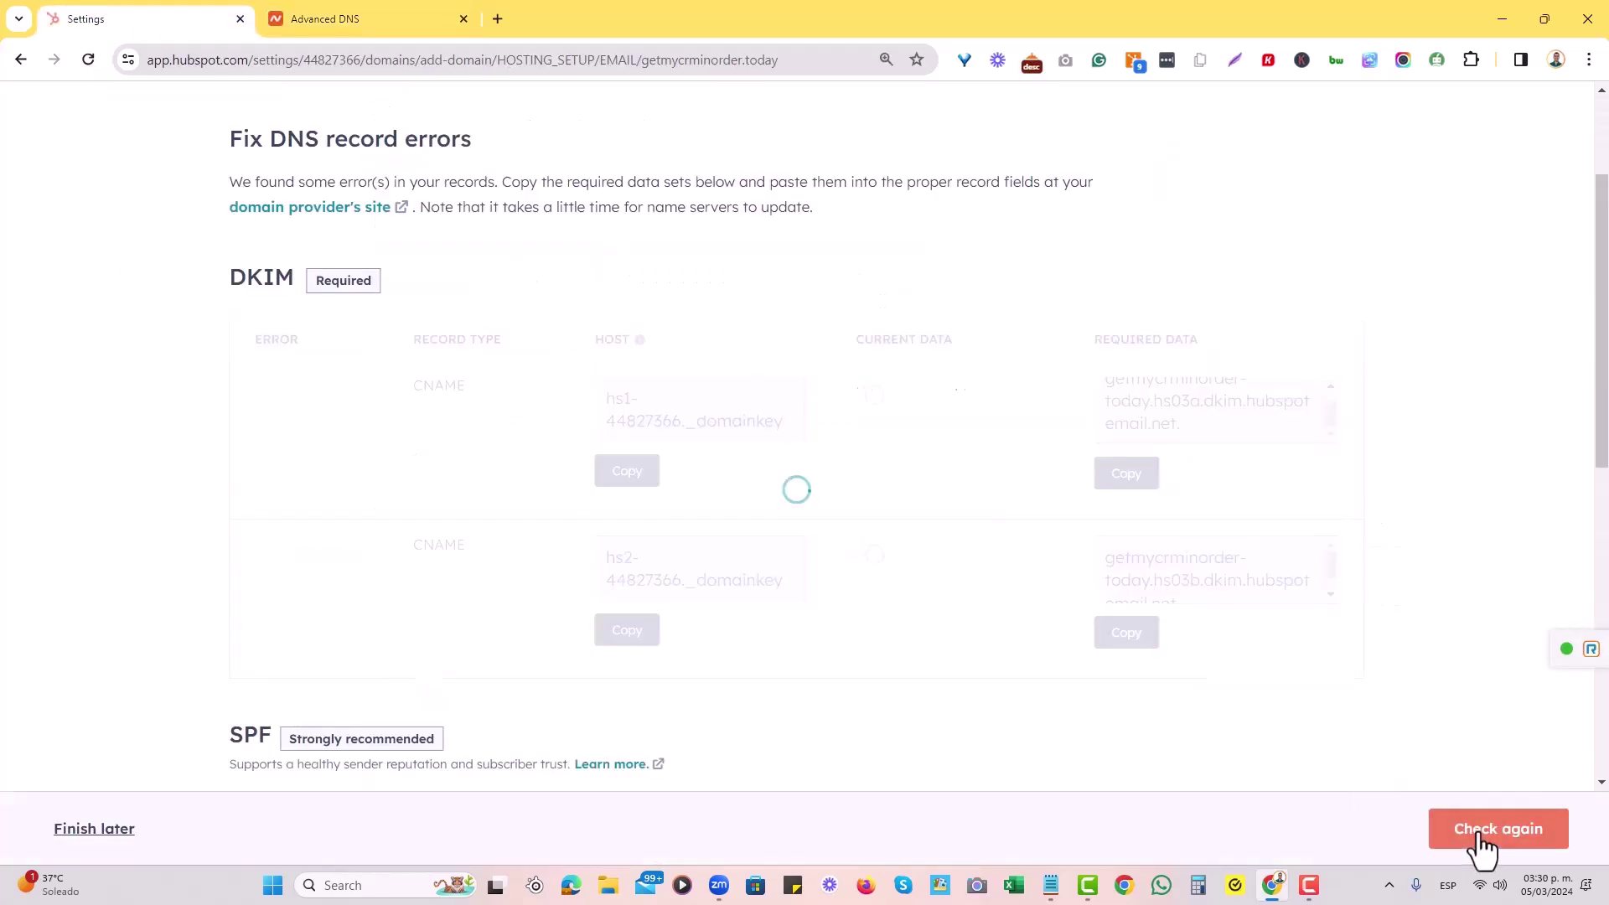
scroll(957, 571, "down", 6)
scroll(922, 603, "down", 2)
scroll(905, 628, "up", 11)
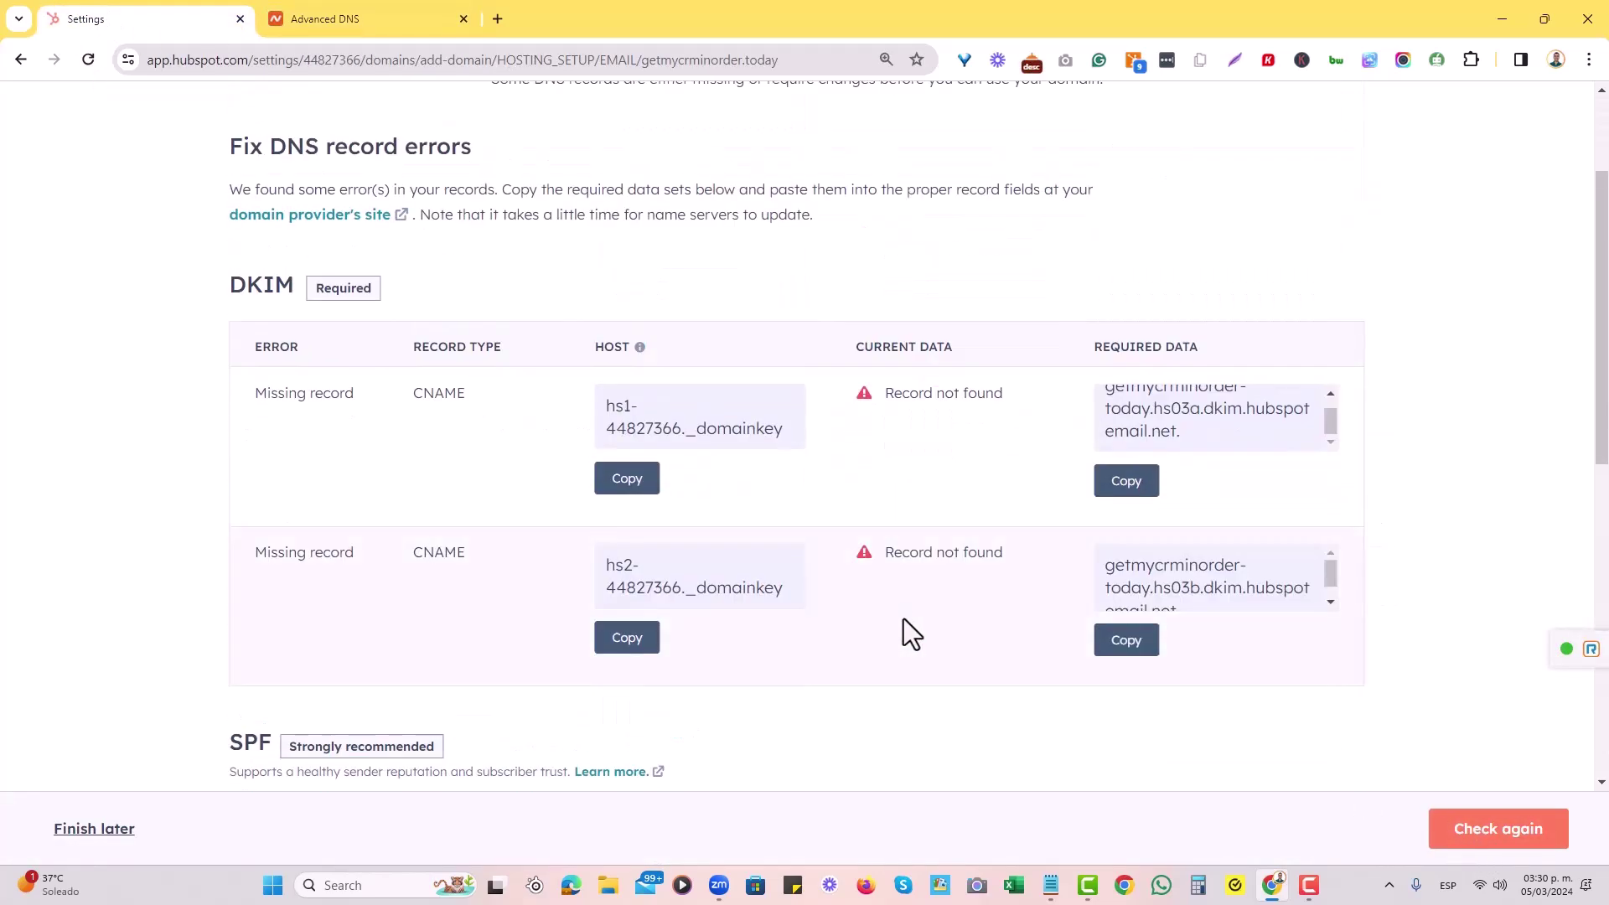
left_click(1458, 834)
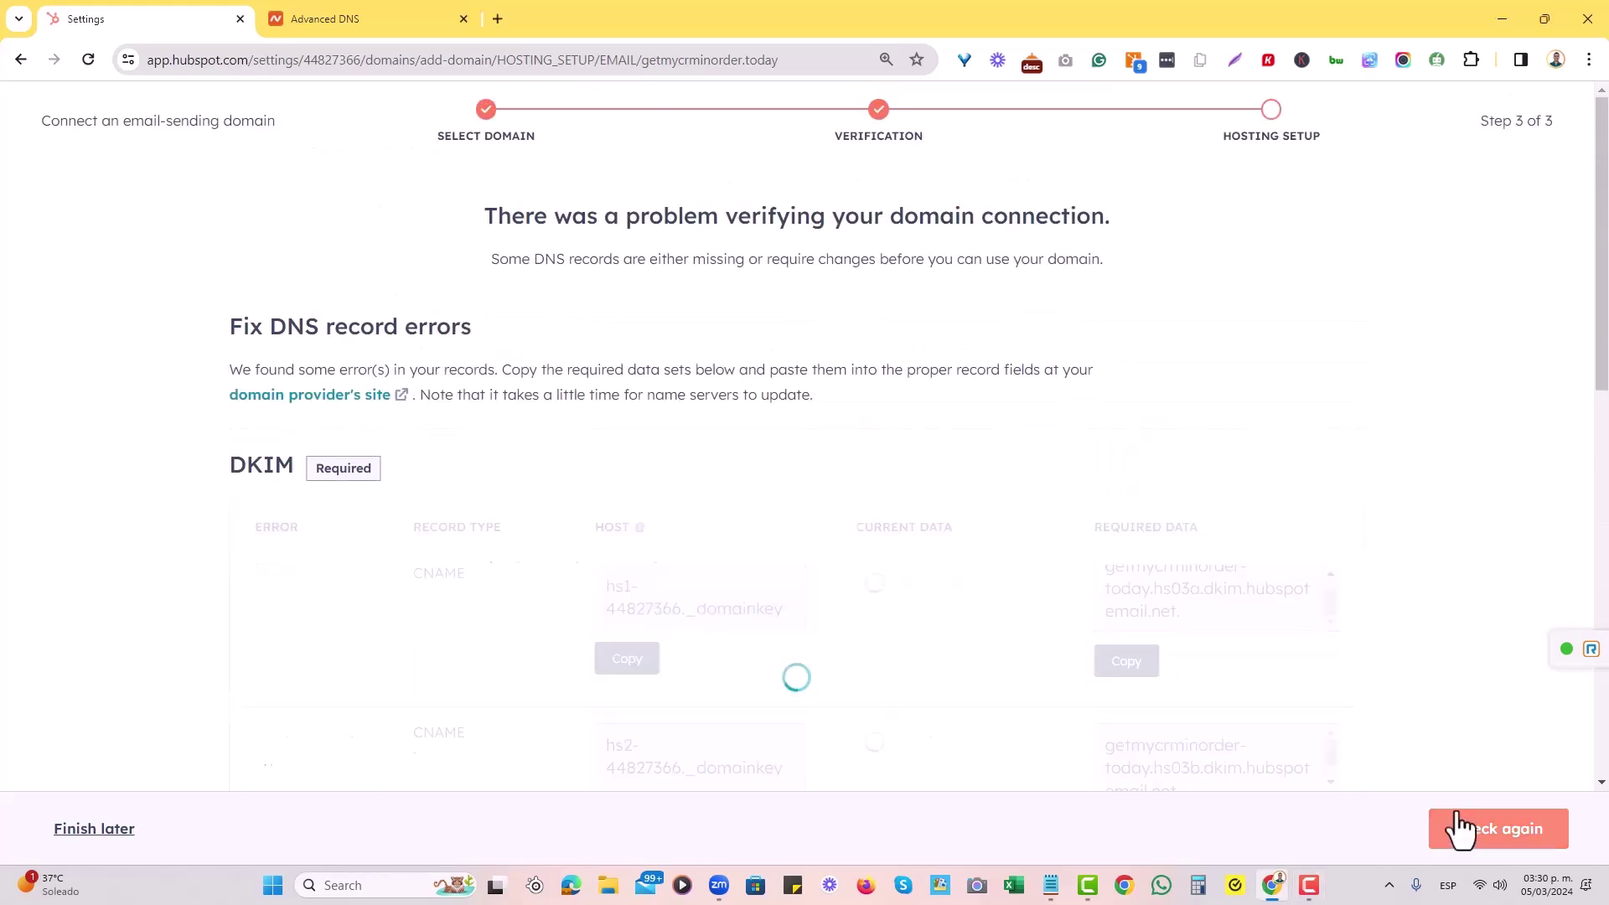
scroll(1156, 503, "down", 3)
scroll(1355, 712, "up", 3)
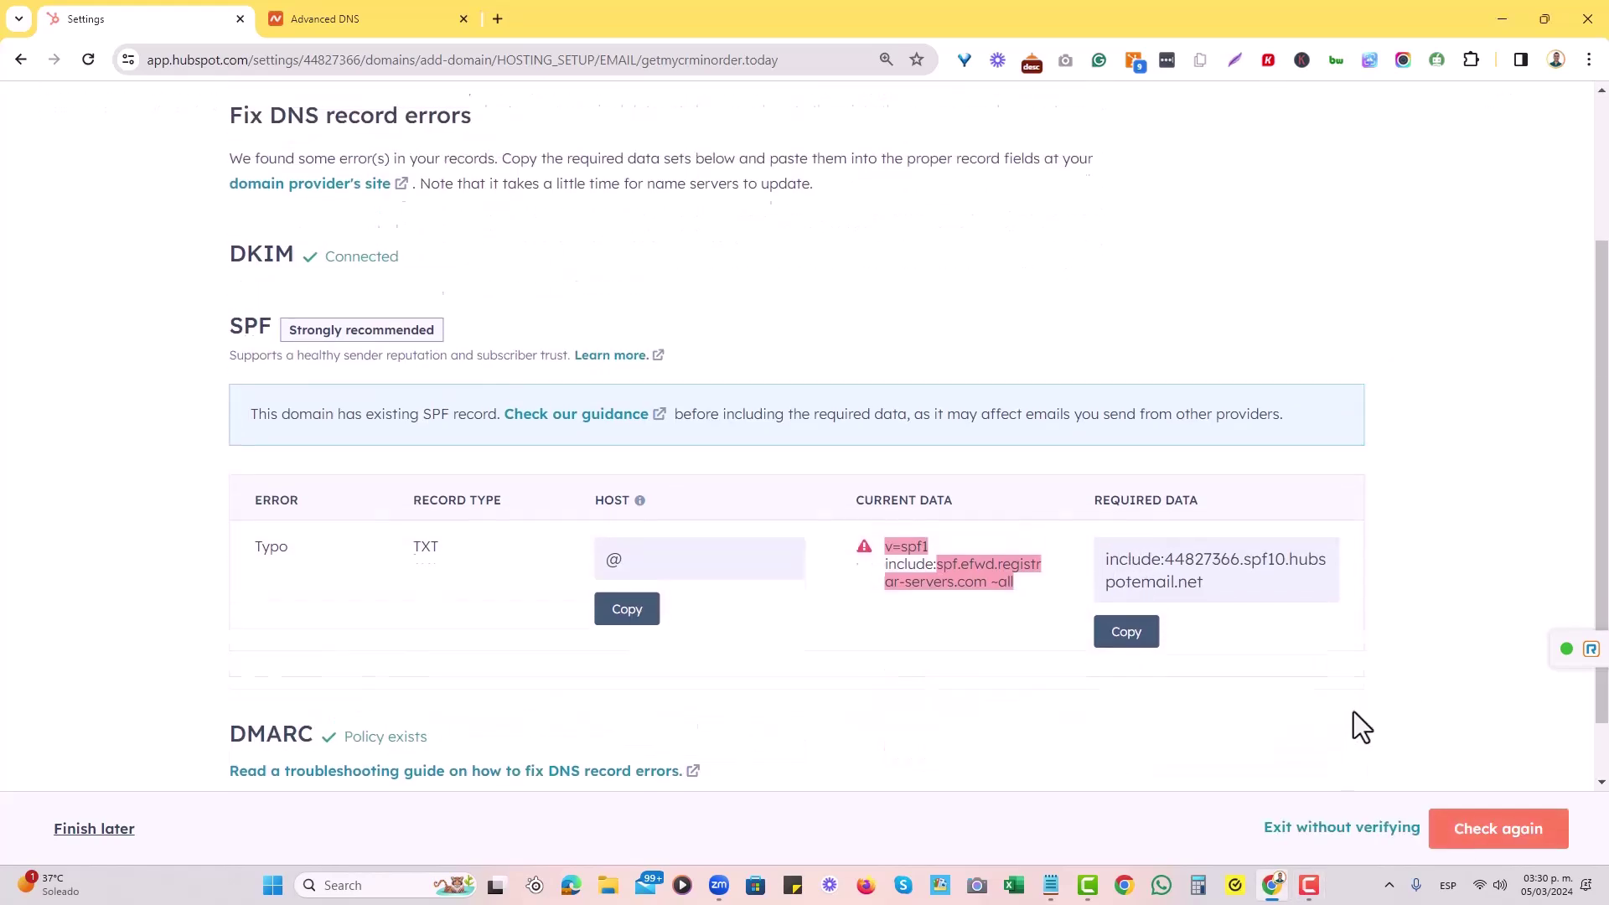
scroll(826, 489, "down", 2)
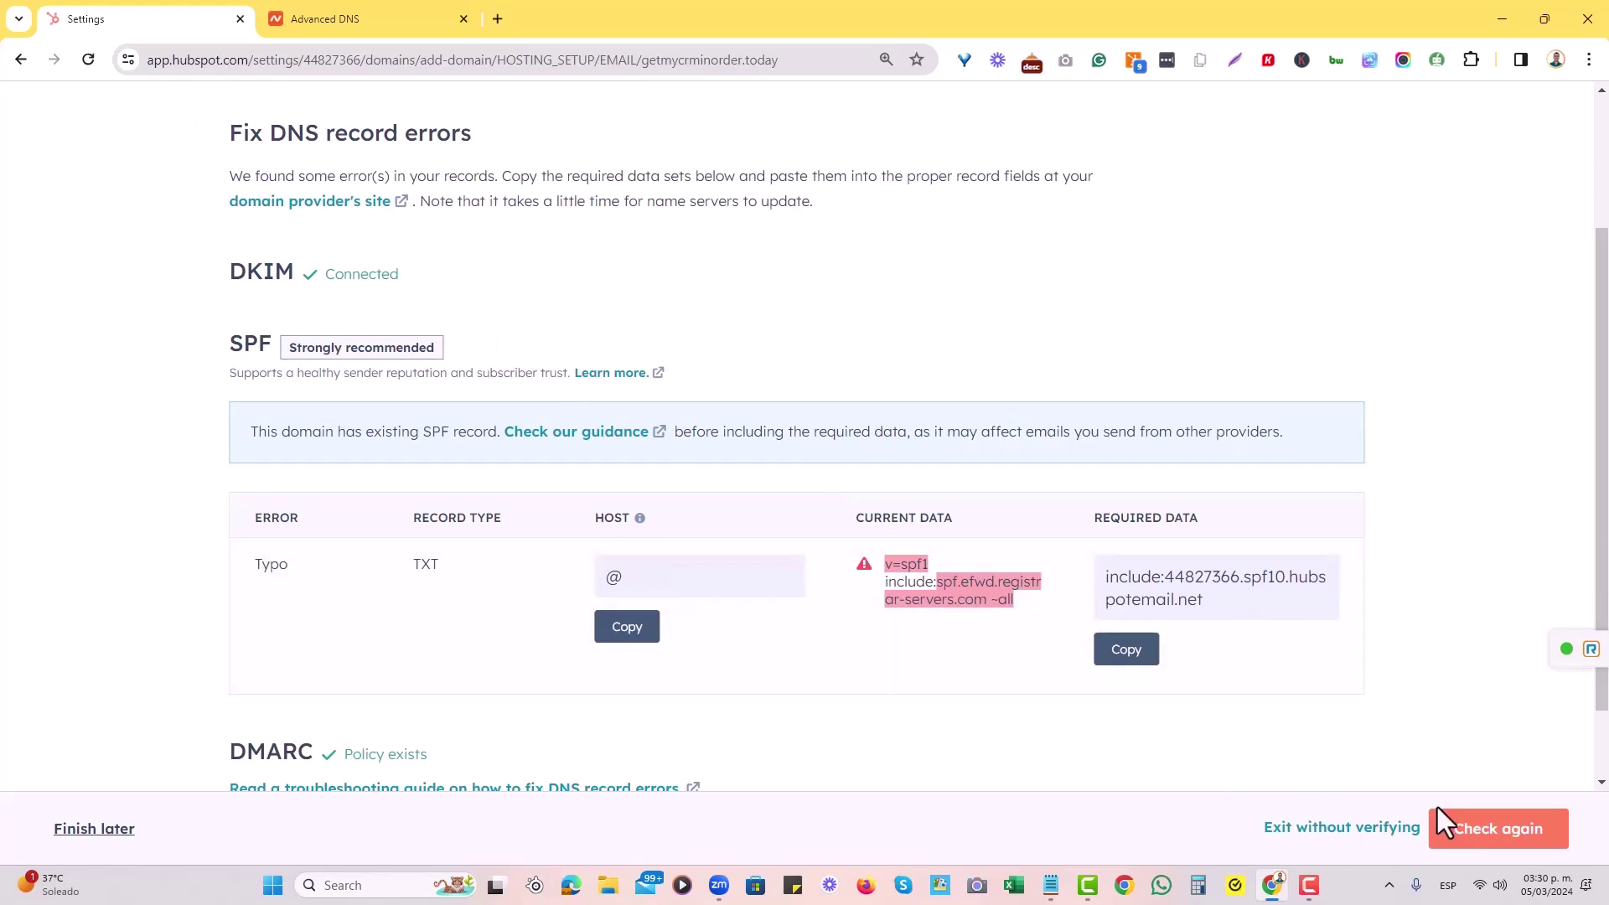
scroll(537, 734, "down", 1)
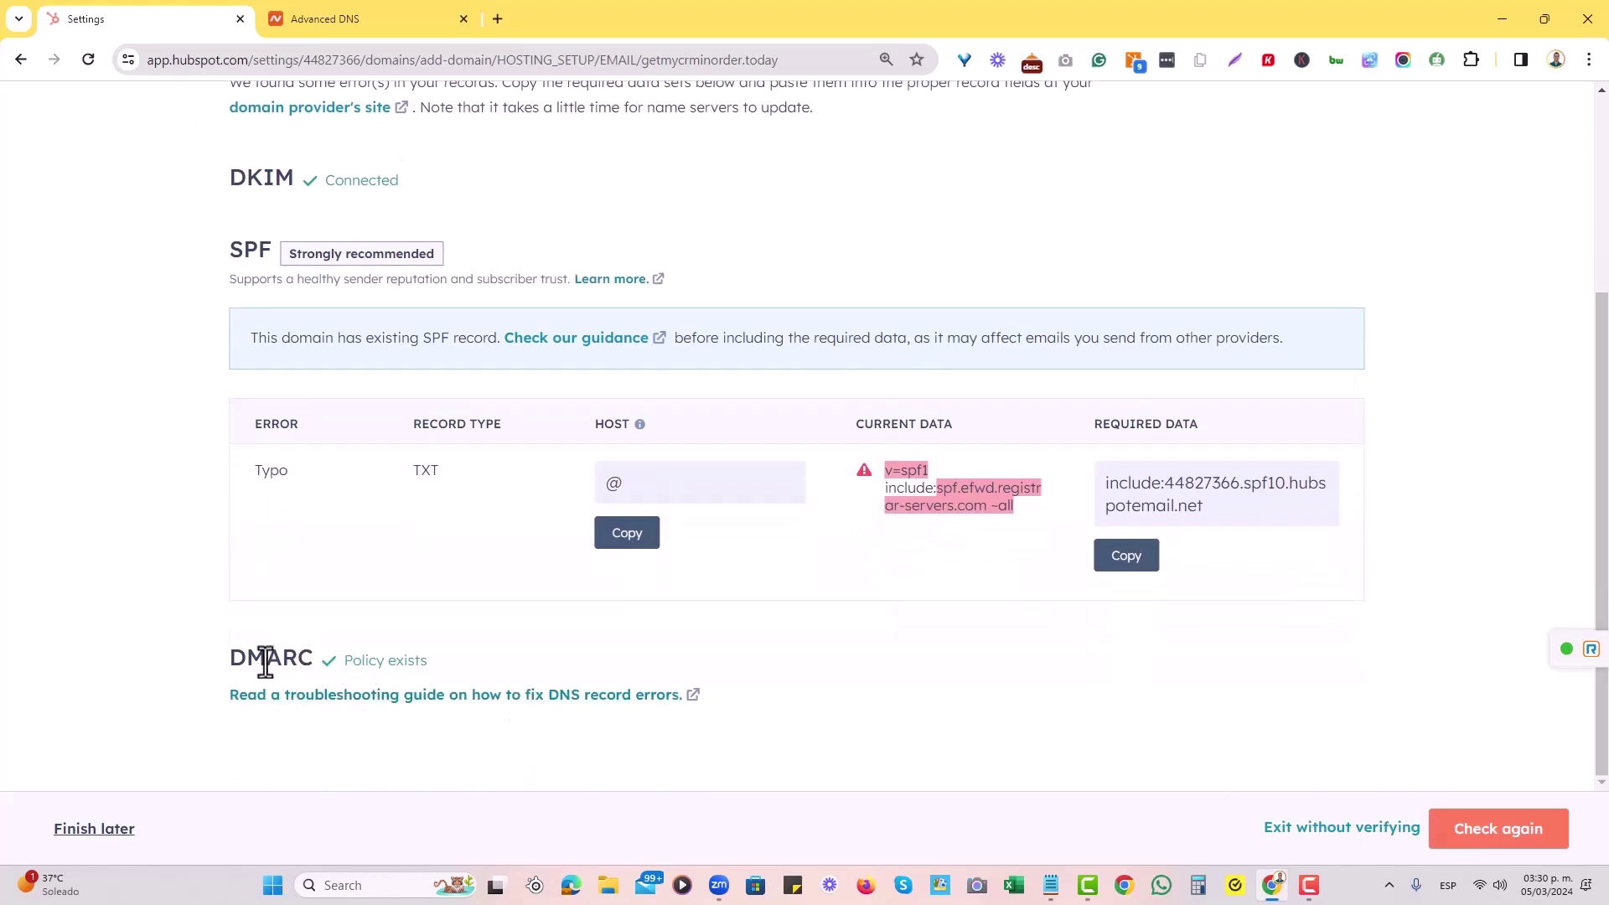
Locate the flagged SPF record and copy its host value @.
left_click_drag(243, 661, 324, 663)
scroll(344, 582, "up", 3)
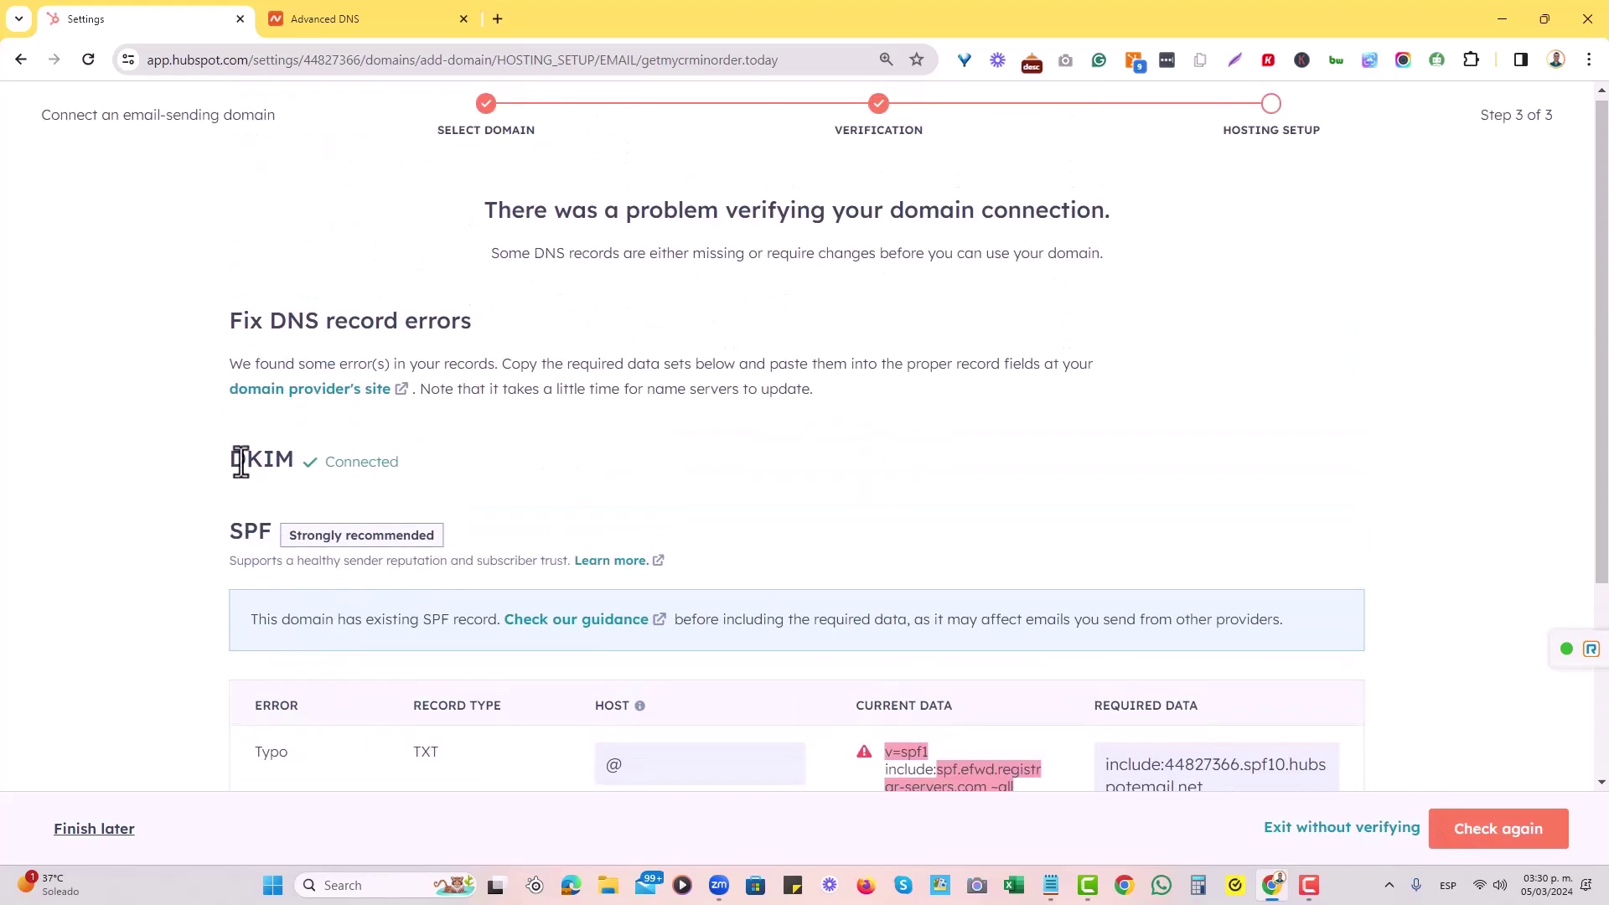
left_click_drag(235, 459, 273, 459)
left_click(488, 468)
scroll(661, 486, "down", 3)
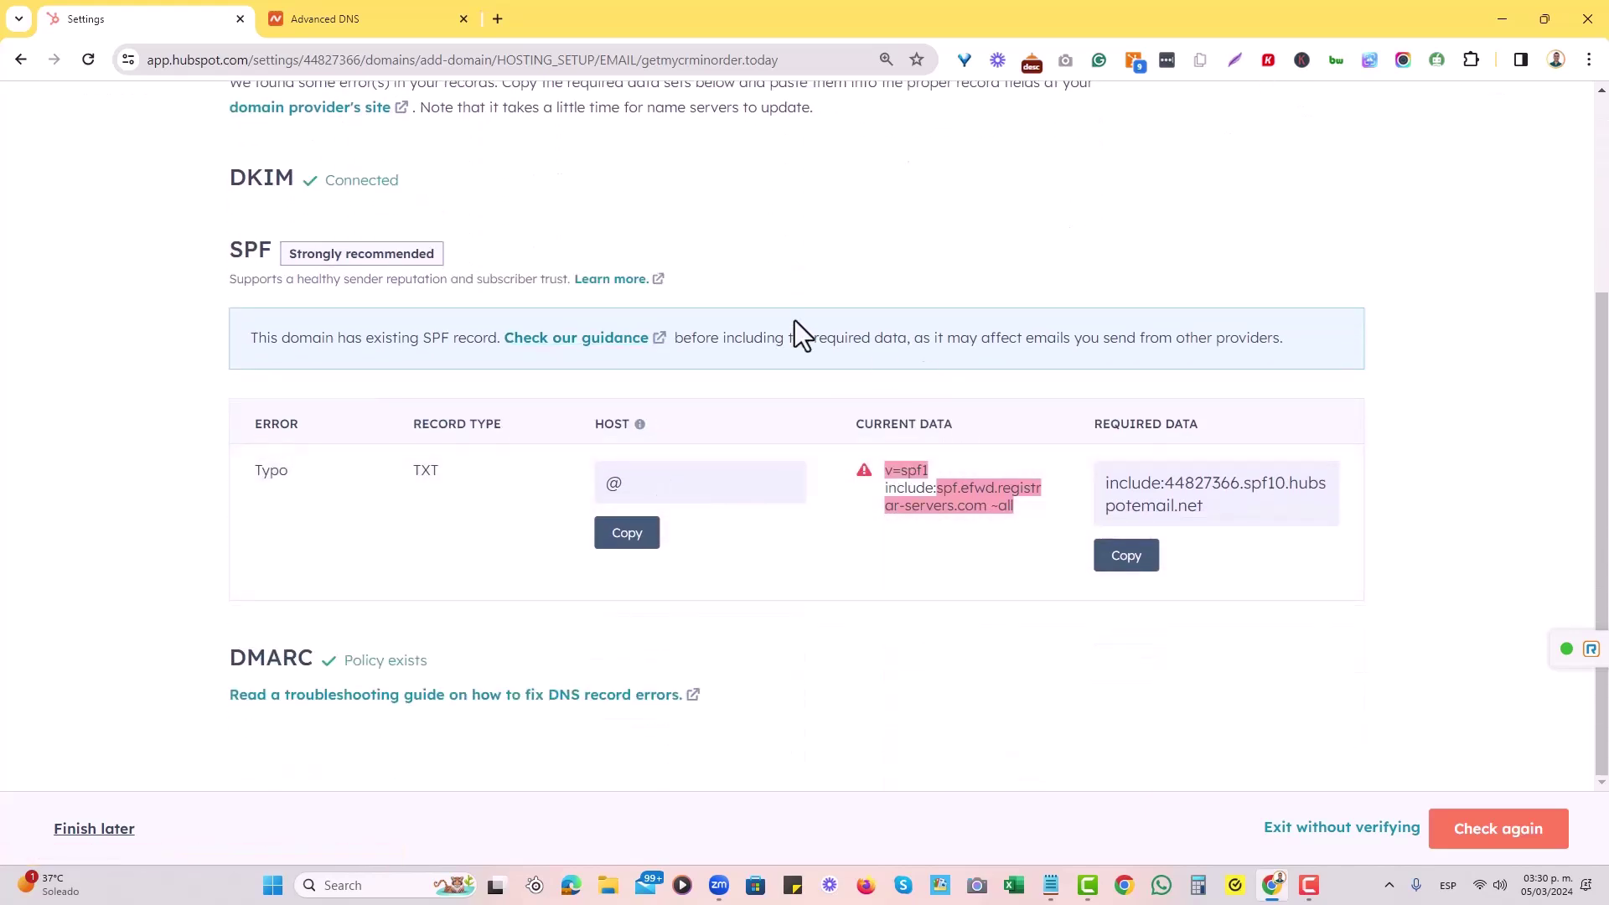
left_click_drag(256, 250, 198, 259)
left_click(878, 372)
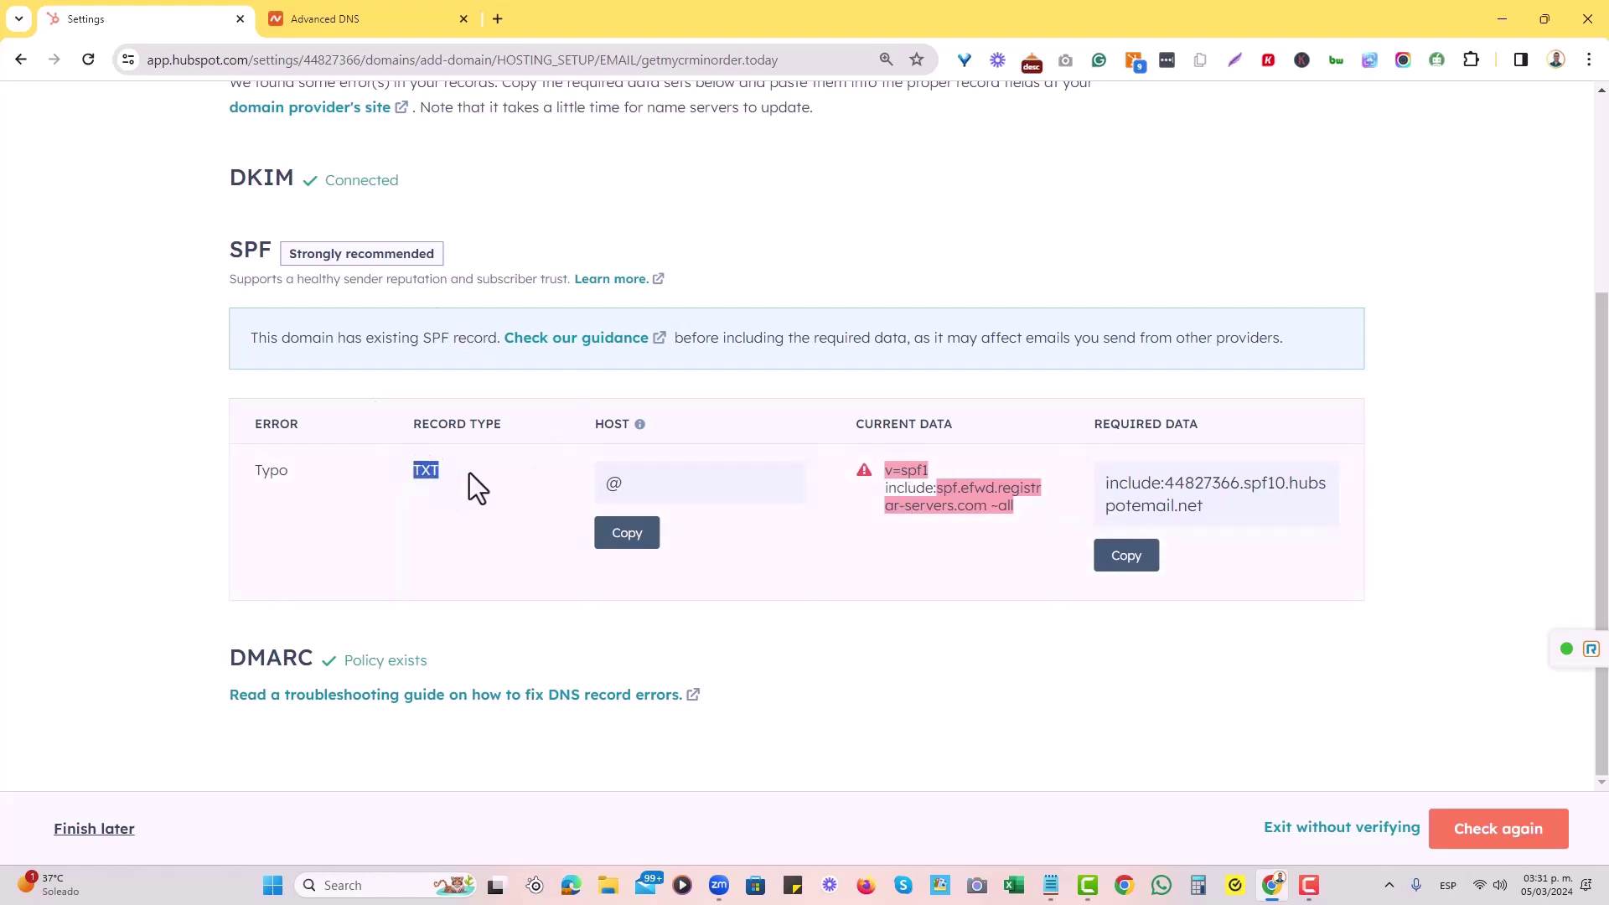
left_click(627, 534)
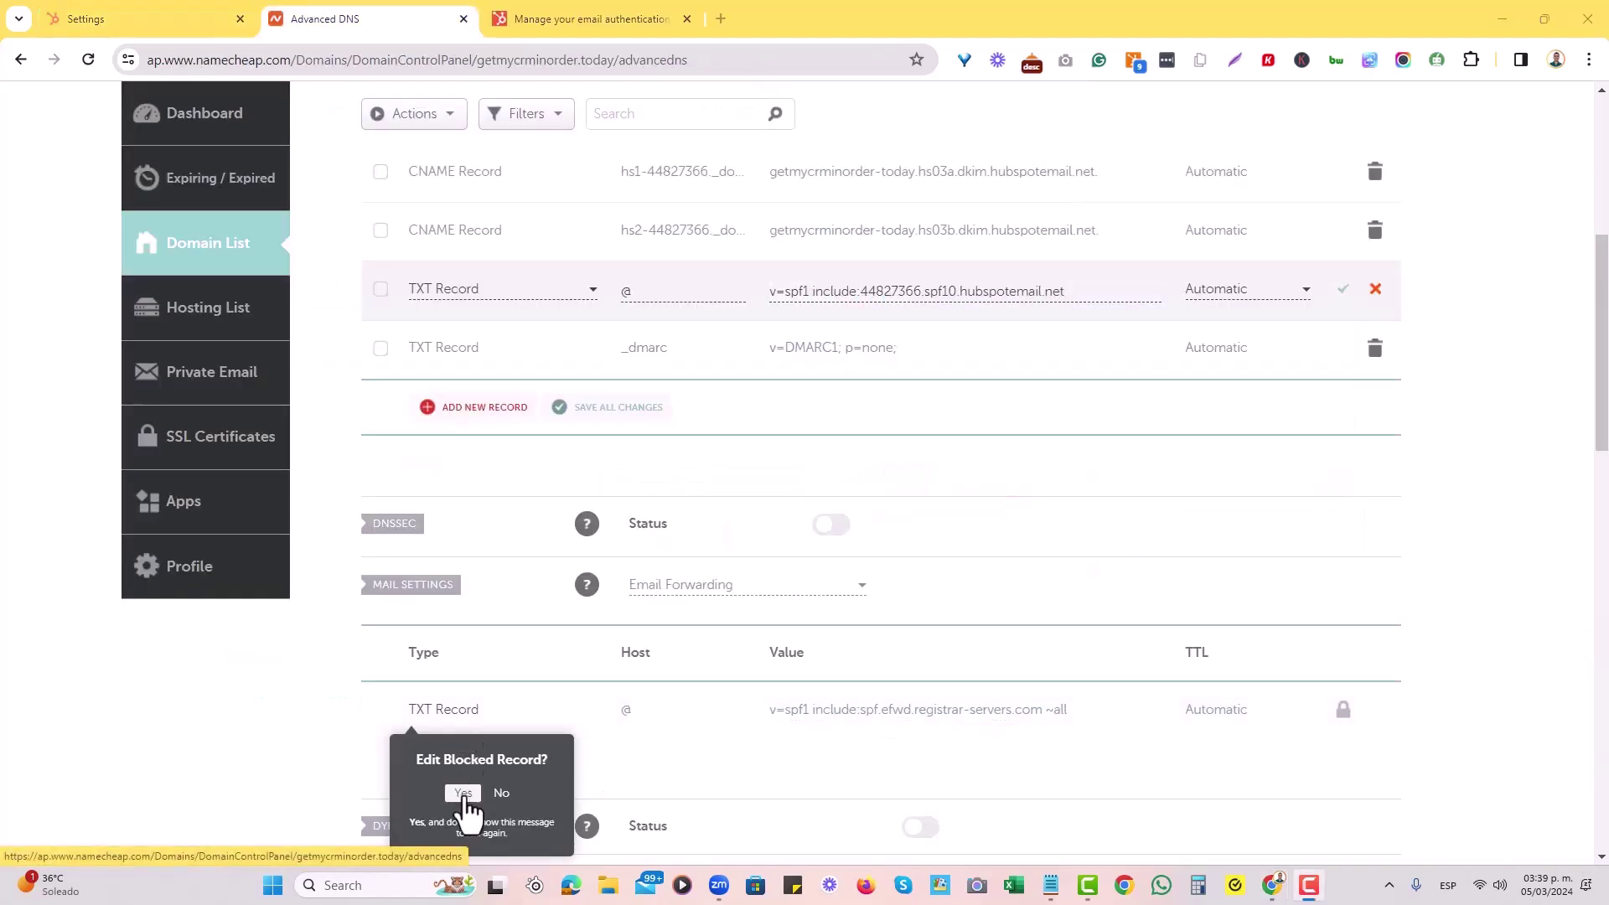
Unlock the SPF TXT record, replace ~all with include:44827366.spf10.hubspotemail.net, and save.
left_click(463, 795)
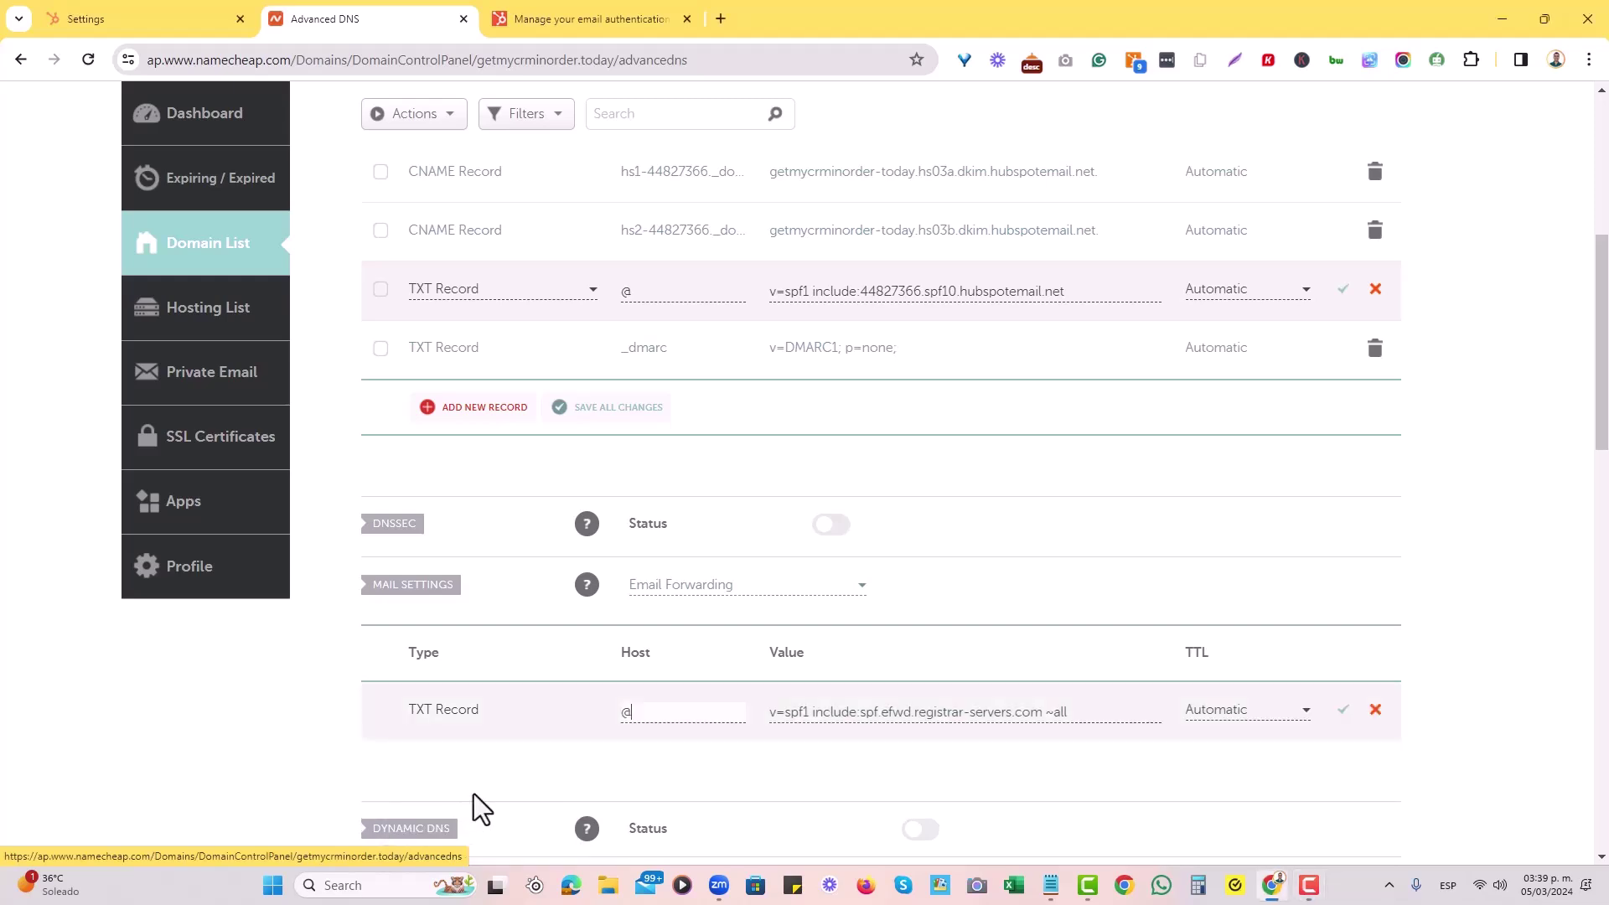
left_click(1083, 713)
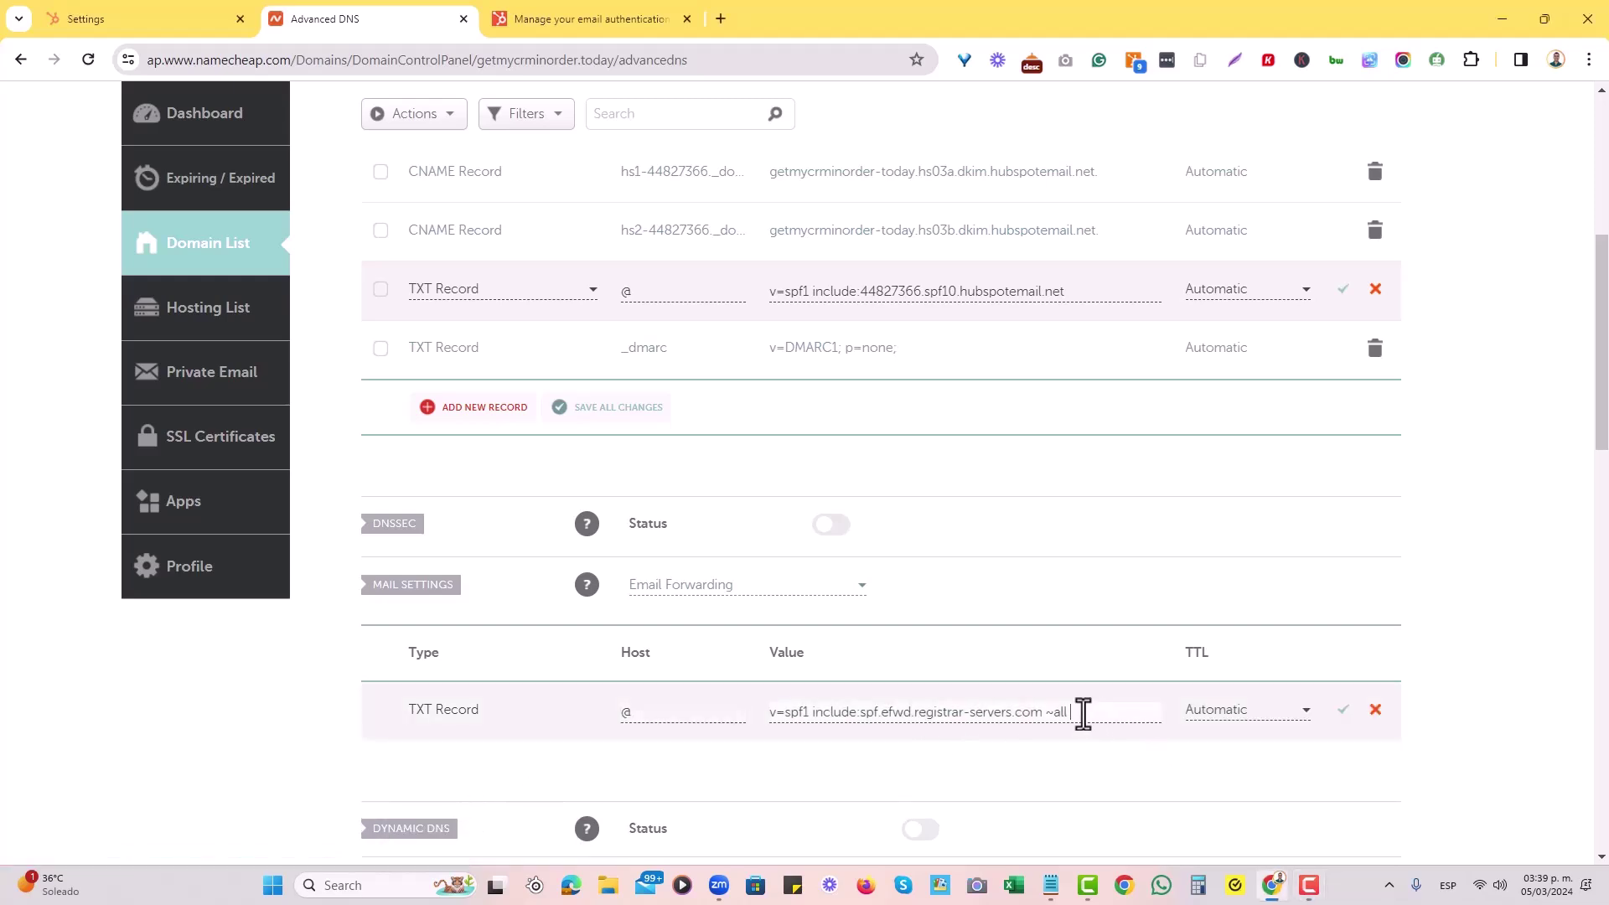
key("ctrl+v")
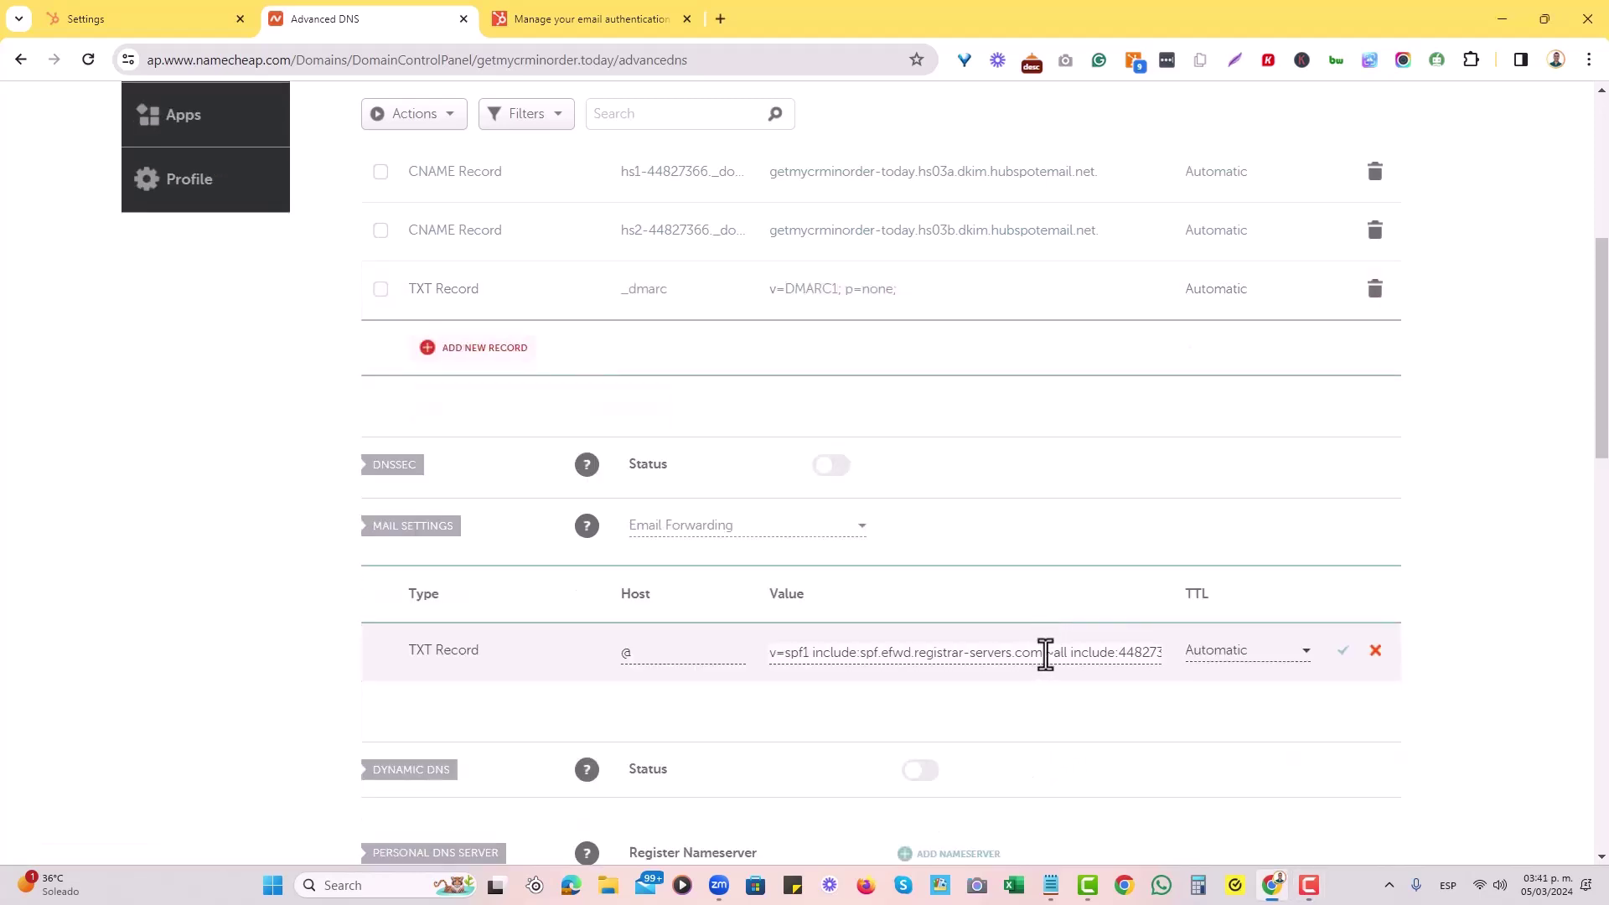
left_click_drag(1043, 656, 1066, 656)
key("BackSpace")
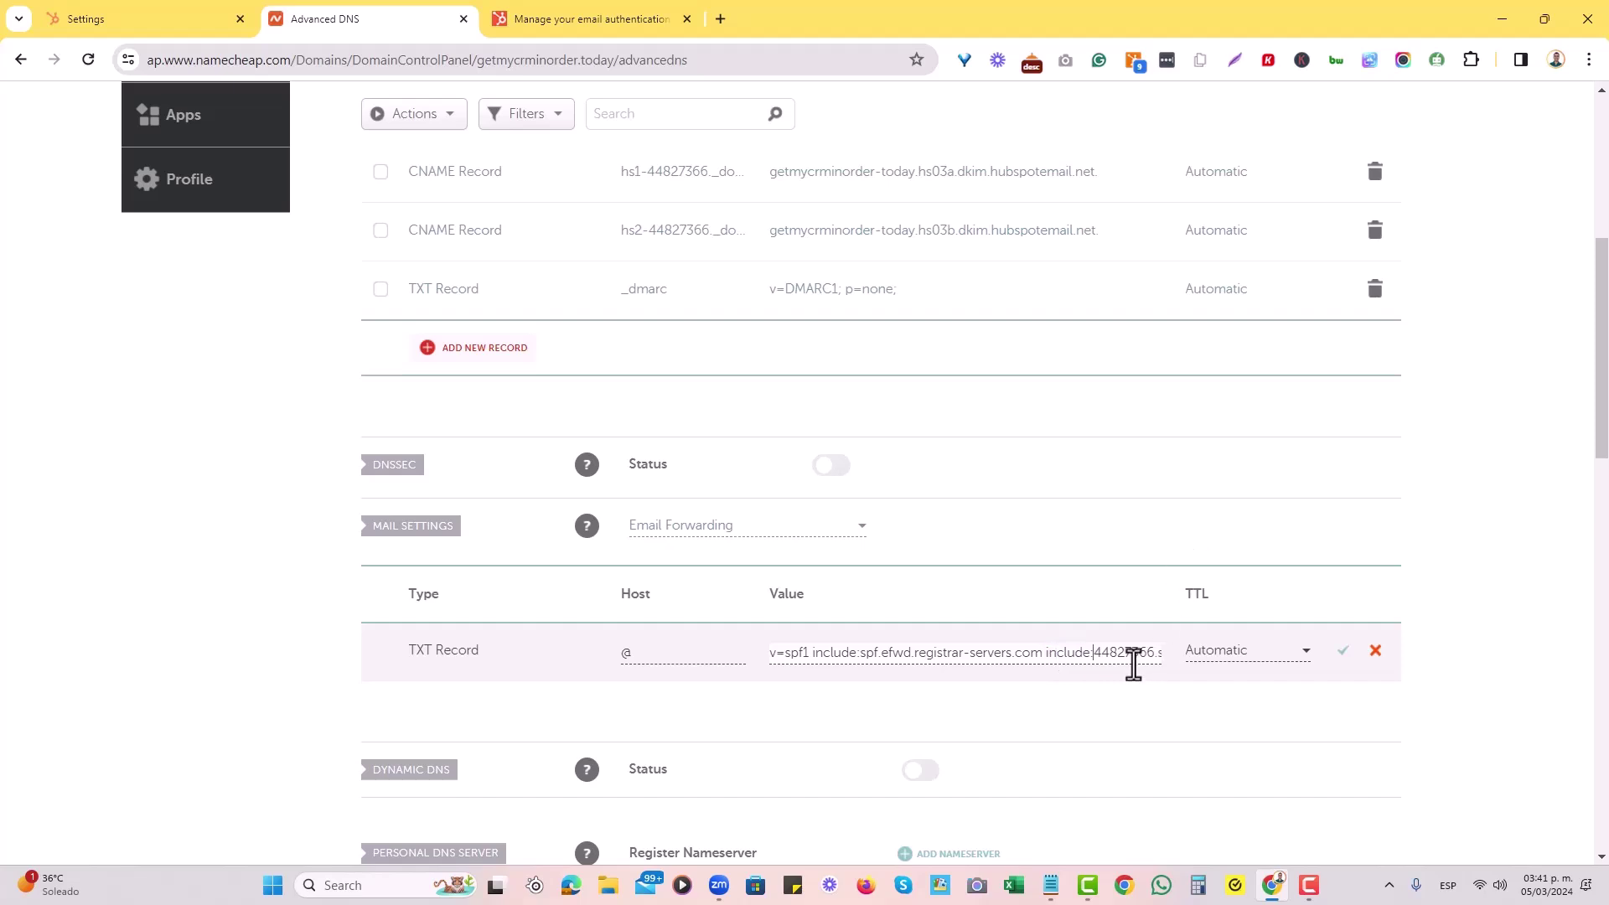
key("Right")
key("Right")
key("Right")
key("Right")
key("Right")
key("Right")
key("Right")
key("Right")
key("Right")
key("Right")
key("Right")
key("Right")
key("Right")
key("Right")
key("Right")
key("Right")
key("Right")
key("Right")
key("Right")
key("Right")
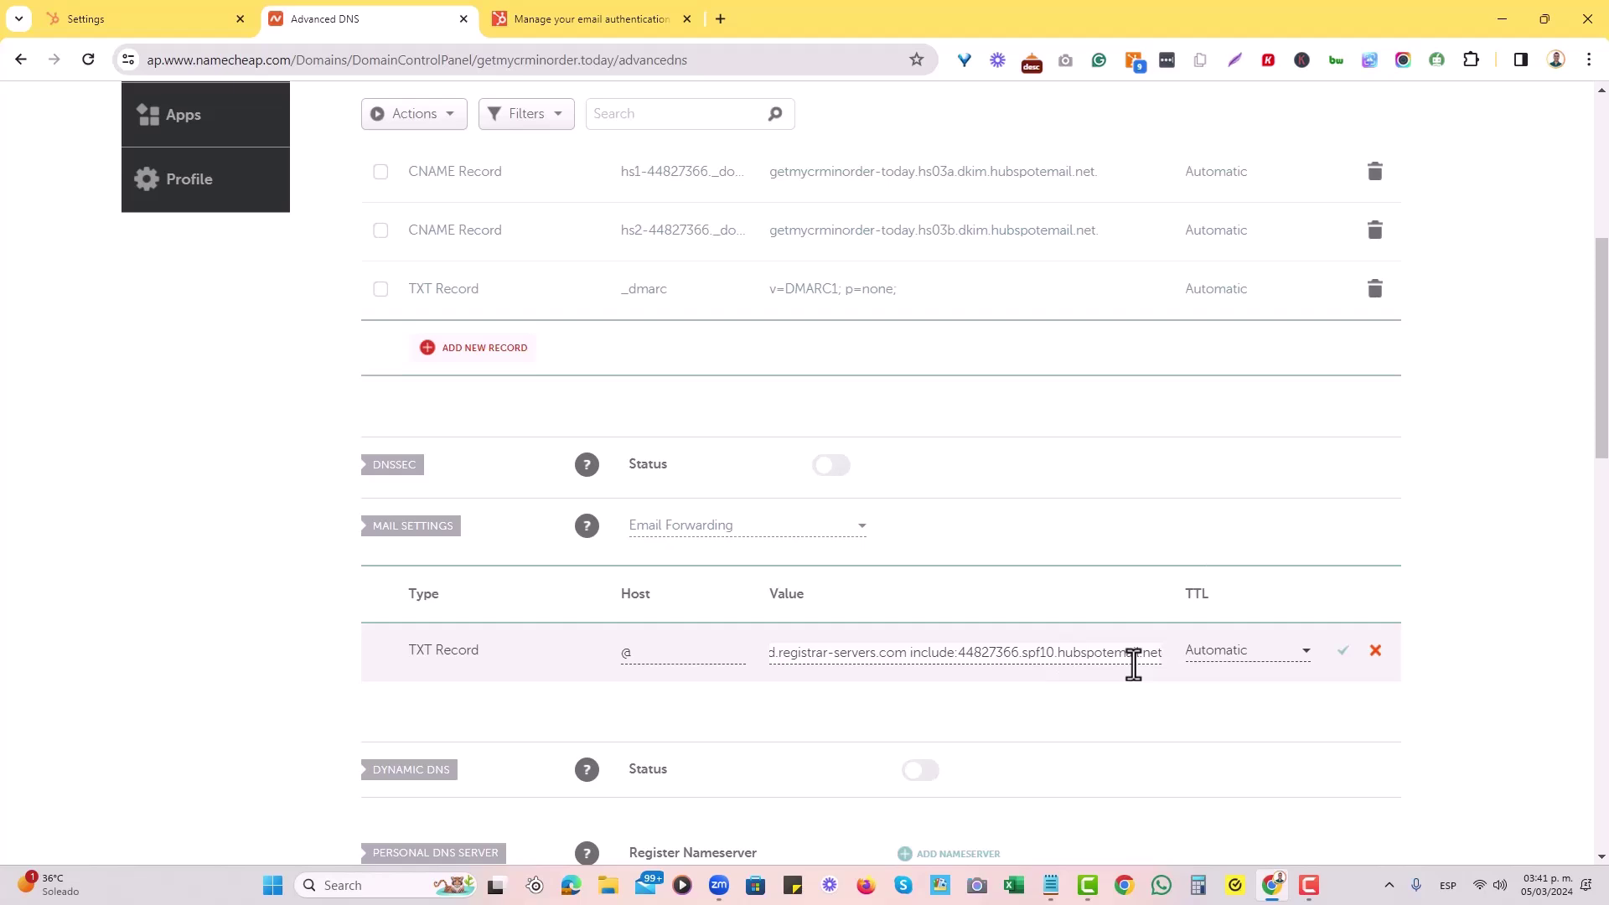
left_click(1341, 653)
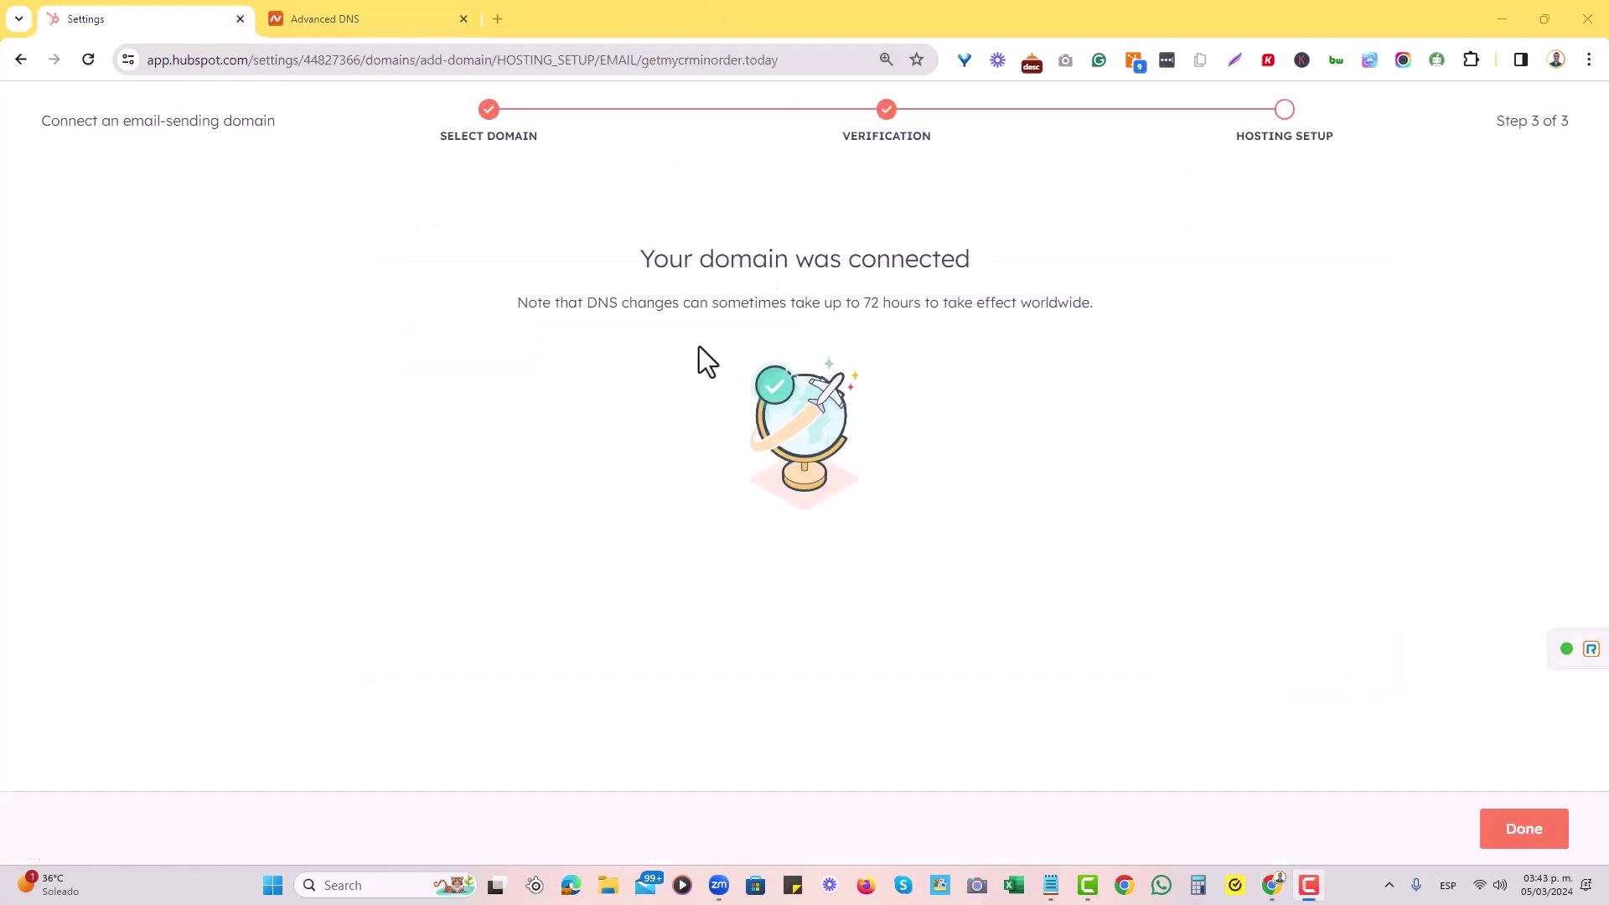
Finish the wizard and confirm getmycrminorder.today is Authenticated under Email sending domains.
left_click_drag(644, 262, 1115, 306)
left_click(1117, 303)
left_click(1524, 828)
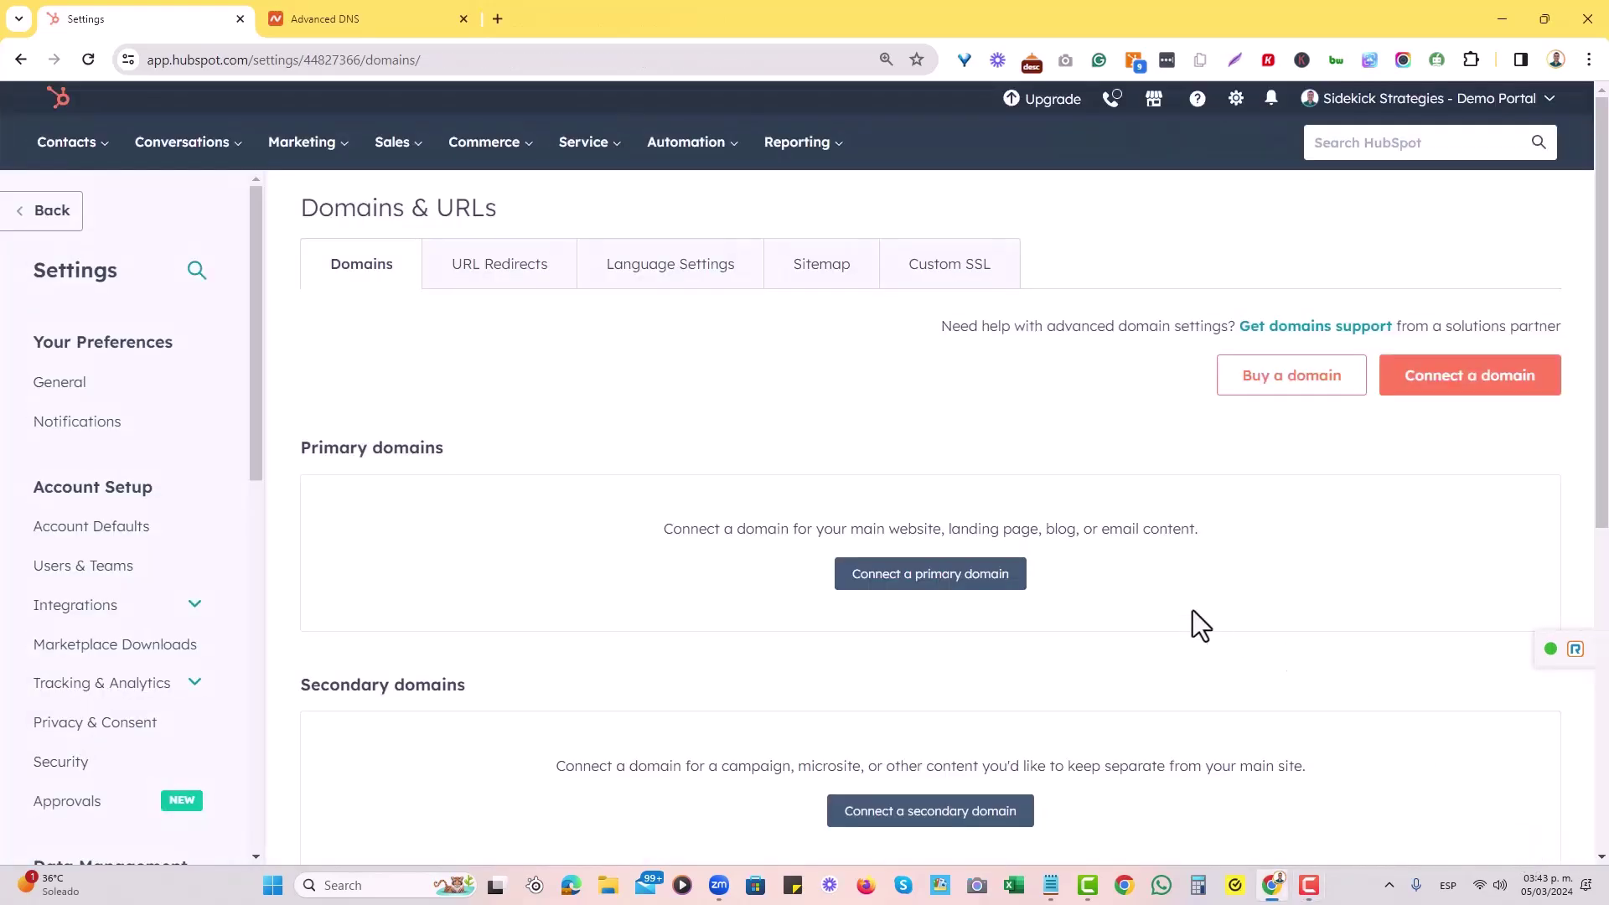
scroll(1008, 517, "down", 5)
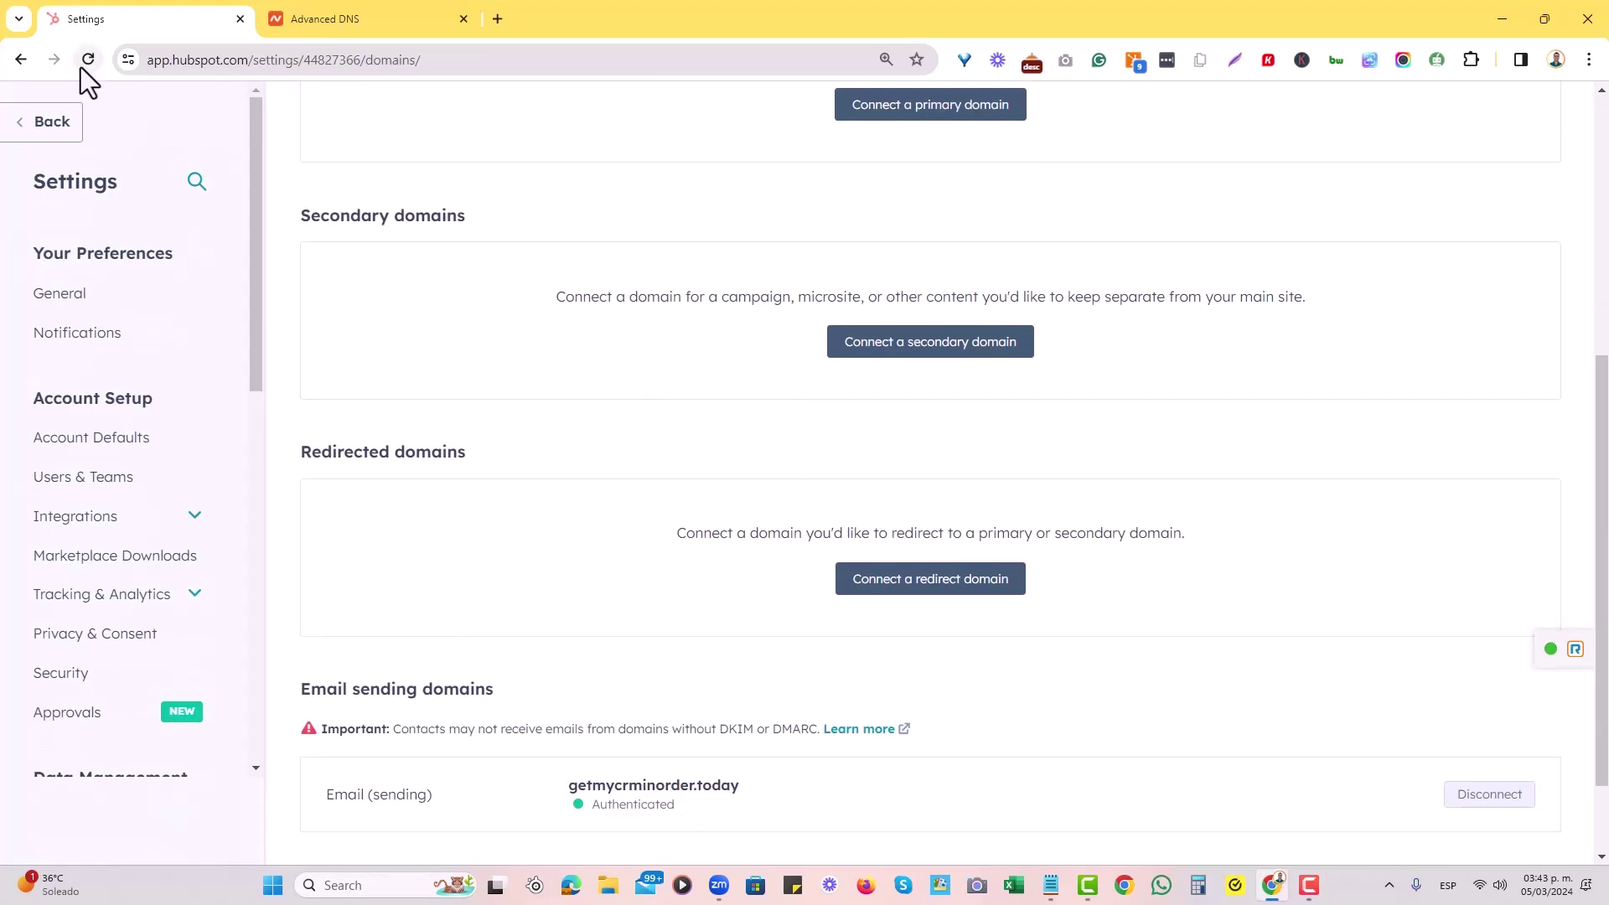
scroll(710, 464, "down", 2)
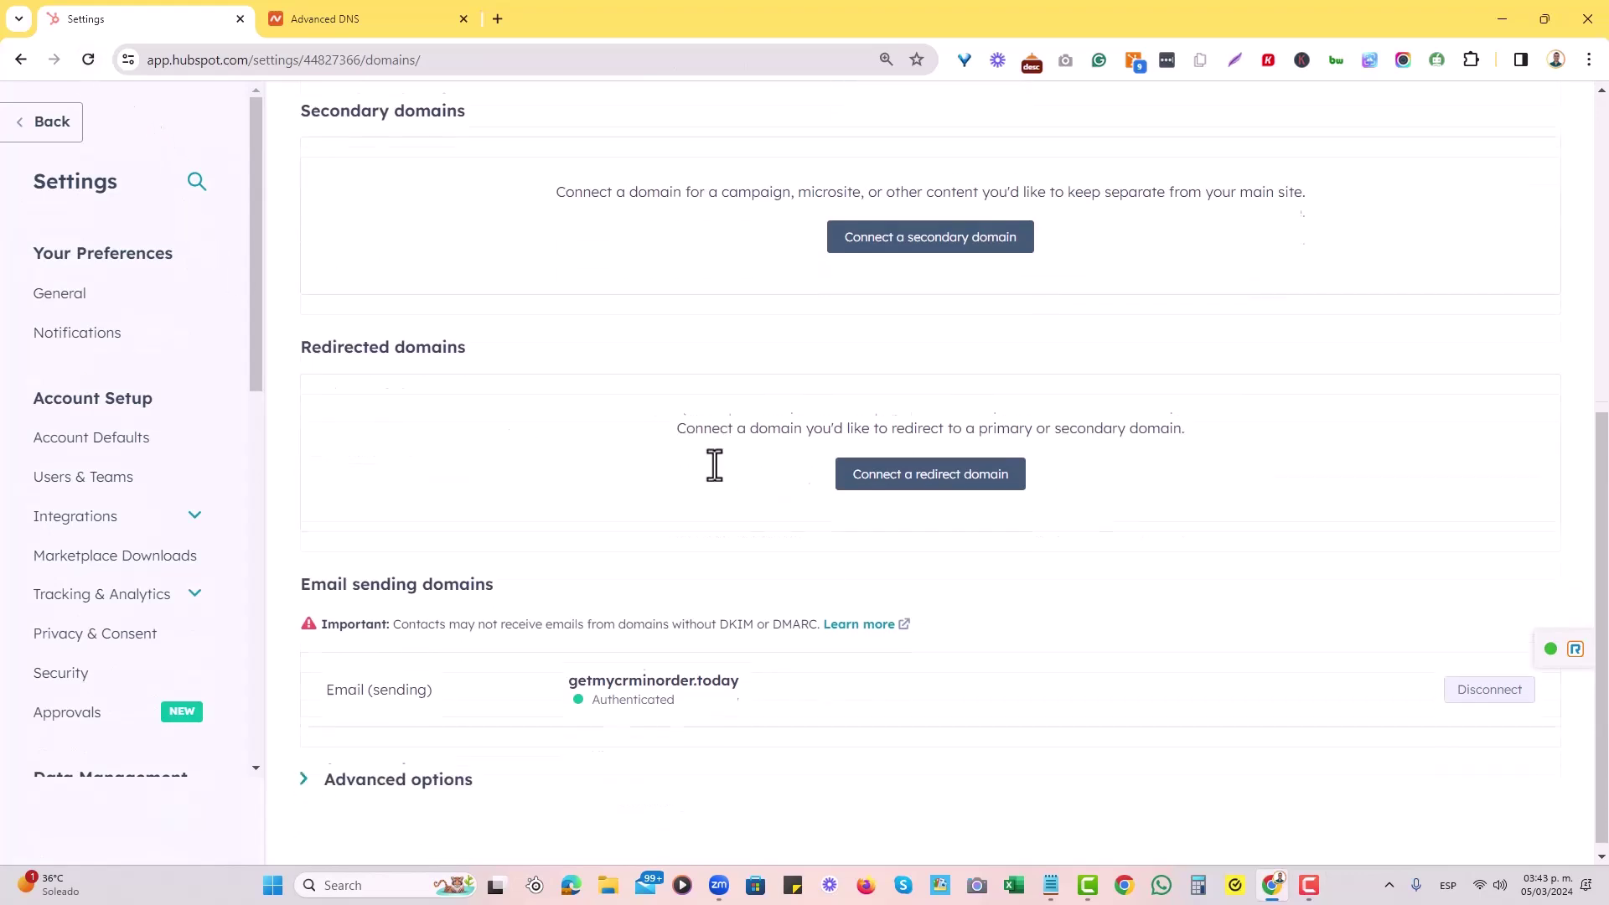
left_click_drag(570, 671, 711, 677)
left_click(640, 553)
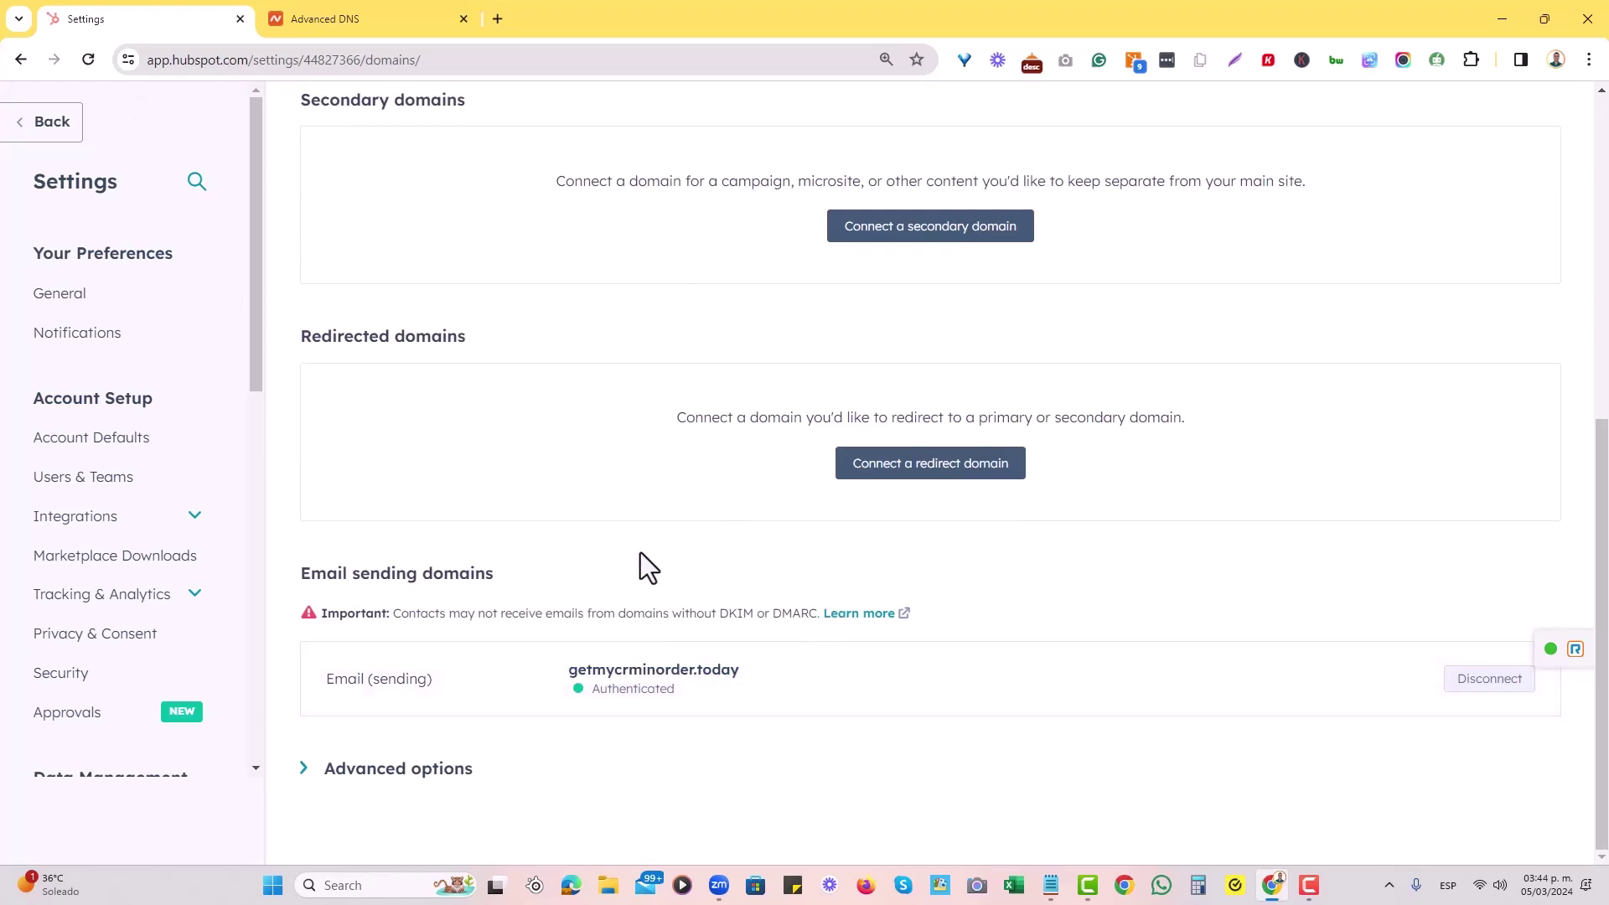